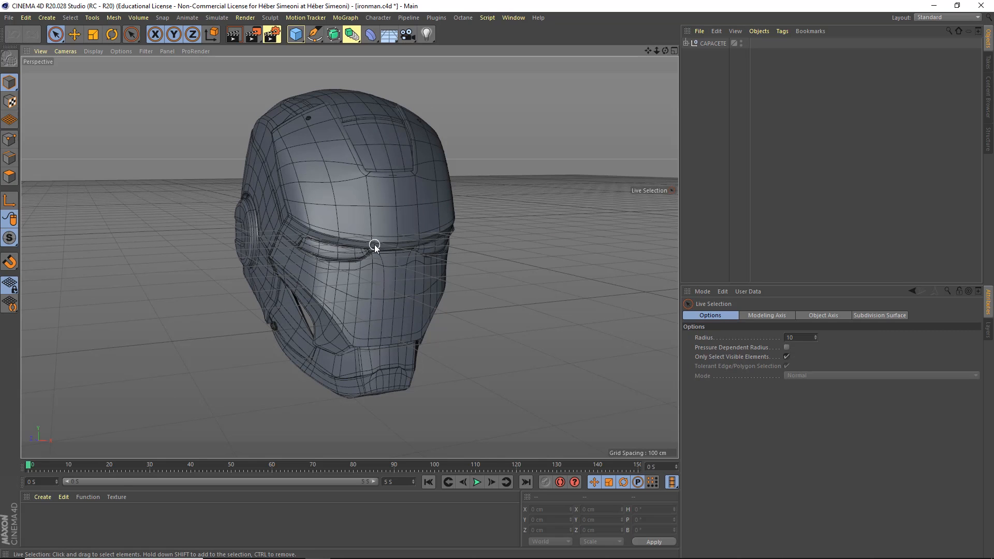
# Open the Octane Live Viewer window and shrink it to a compact floating window over the viewport.
pyautogui.moveTo(374, 246)
pyautogui.keyDown('alt'); pyautogui.mouseDown()
pyautogui.moveTo(403, 238)
pyautogui.moveTo(322, 221)
pyautogui.moveTo(384, 262)
pyautogui.moveTo(384, 247)
pyautogui.mouseUp(); pyautogui.keyUp('alt')
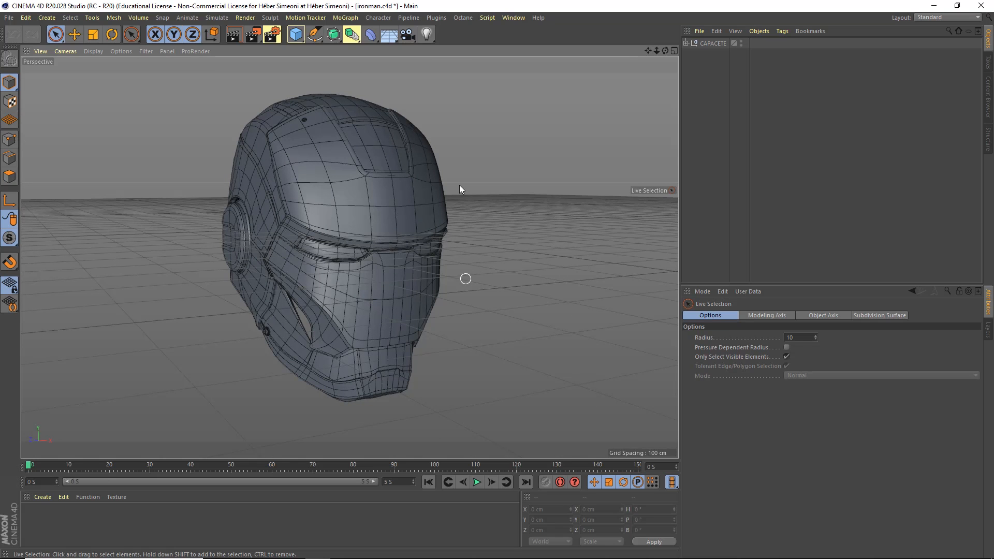
pyautogui.moveTo(371, 257)
pyautogui.keyDown('alt'); pyautogui.mouseDown()
pyautogui.moveTo(194, 246)
pyautogui.moveTo(414, 261)
pyautogui.moveTo(524, 255)
pyautogui.moveTo(499, 269)
pyautogui.moveTo(373, 258)
pyautogui.mouseUp(); pyautogui.keyUp('alt')
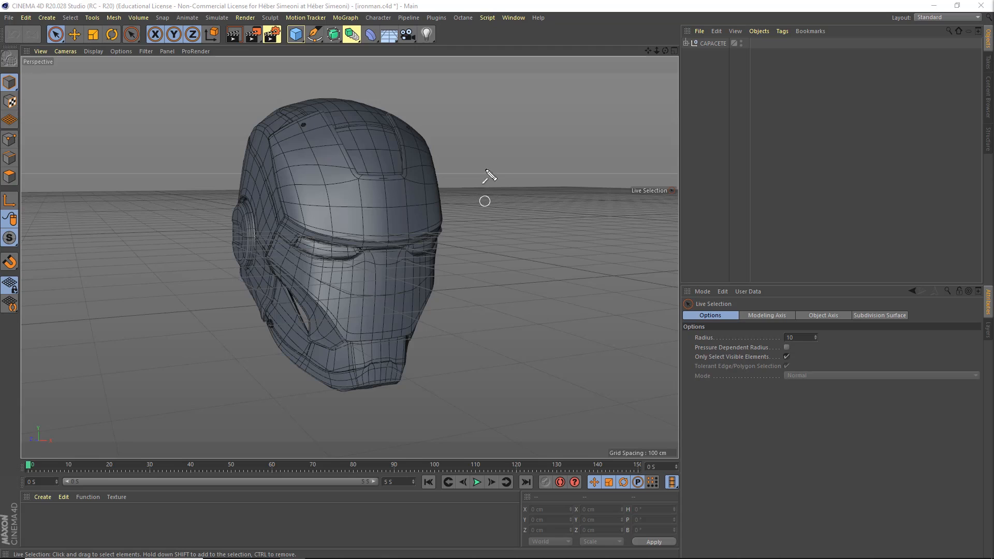
pyautogui.moveTo(455, 201); pyautogui.dragTo(466, 23)
pyautogui.press('Escape')
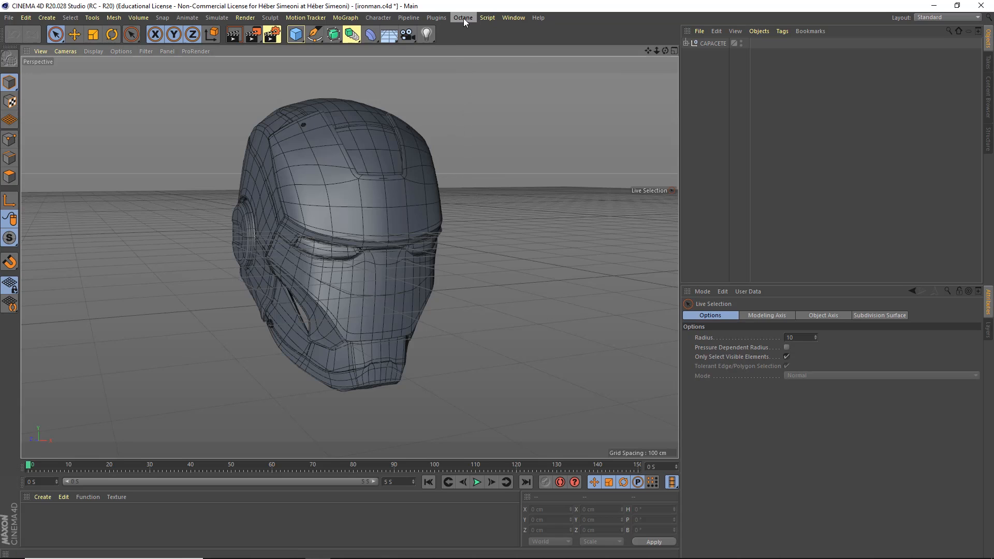
pyautogui.click(464, 17)
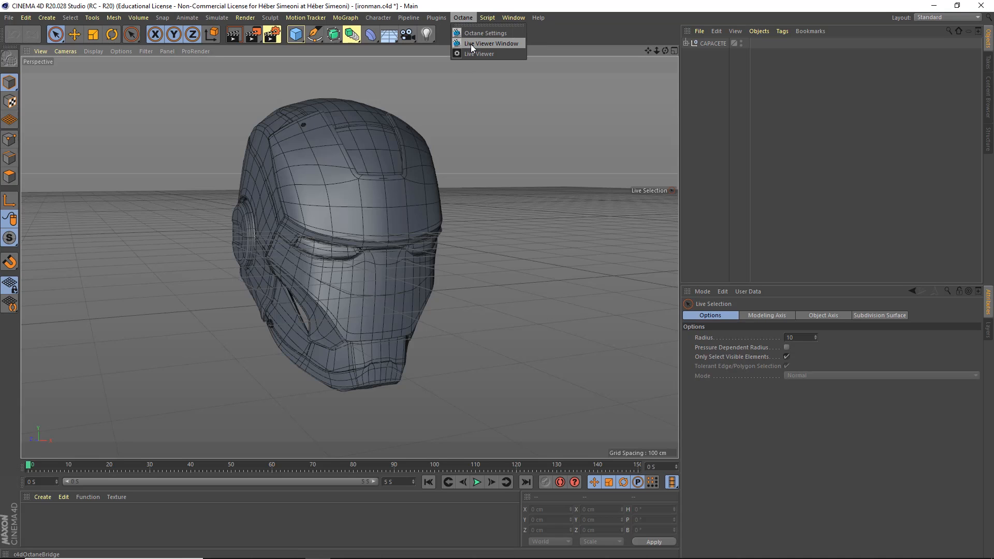
pyautogui.click(496, 44)
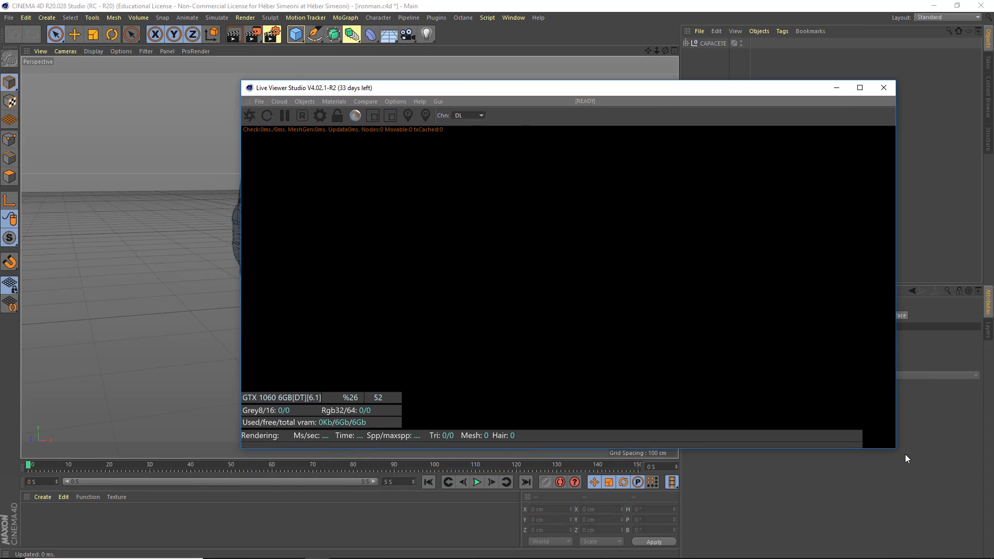
pyautogui.moveTo(896, 449); pyautogui.dragTo(554, 418)
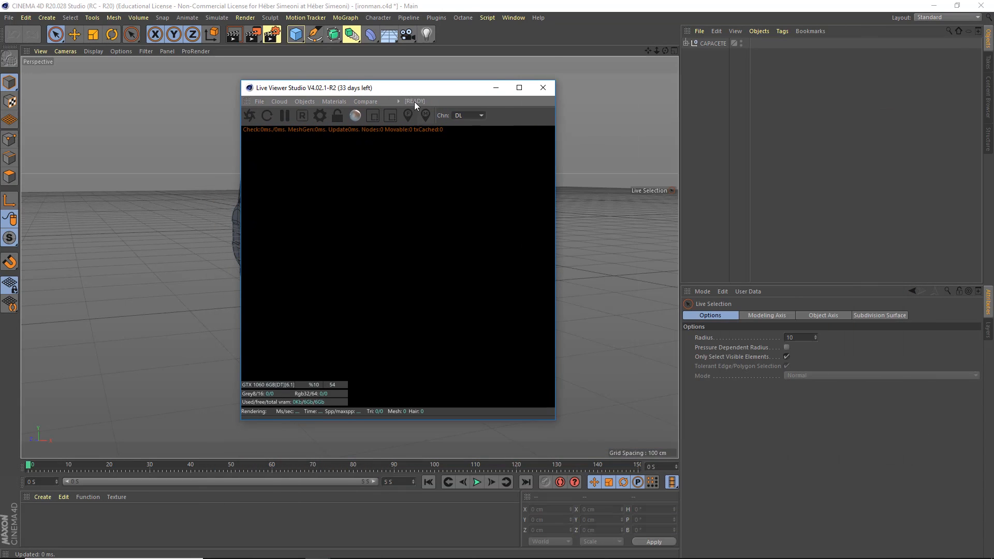
pyautogui.moveTo(411, 96); pyautogui.dragTo(384, 113)
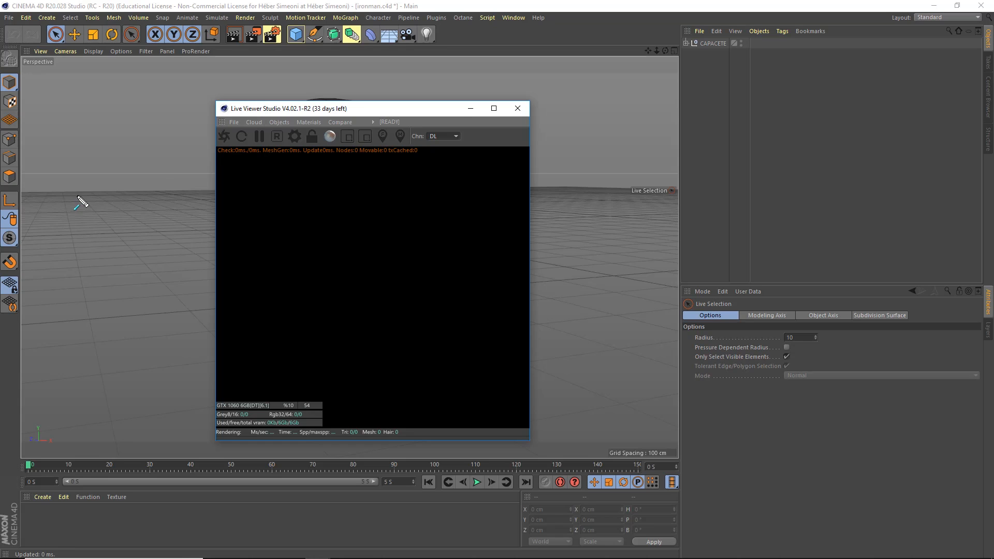
# Dock the Live Viewer between the perspective viewport and the object manager, and adjust the divisions to give it more width.
pyautogui.moveTo(84, 214); pyautogui.dragTo(217, 125)
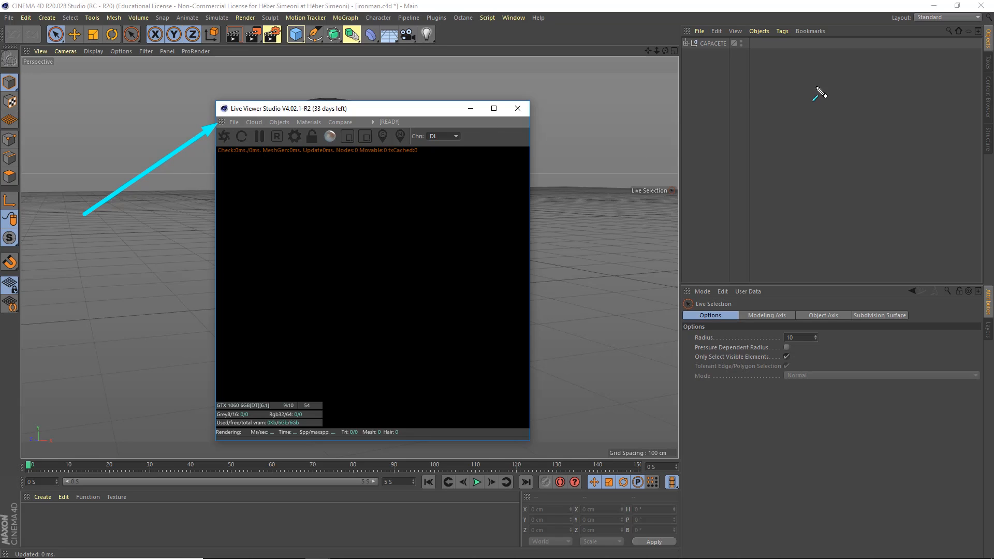
pyautogui.moveTo(826, 44)
pyautogui.mouseDown()
pyautogui.moveTo(731, 92)
pyautogui.moveTo(688, 92)
pyautogui.moveTo(681, 102)
pyautogui.mouseUp()
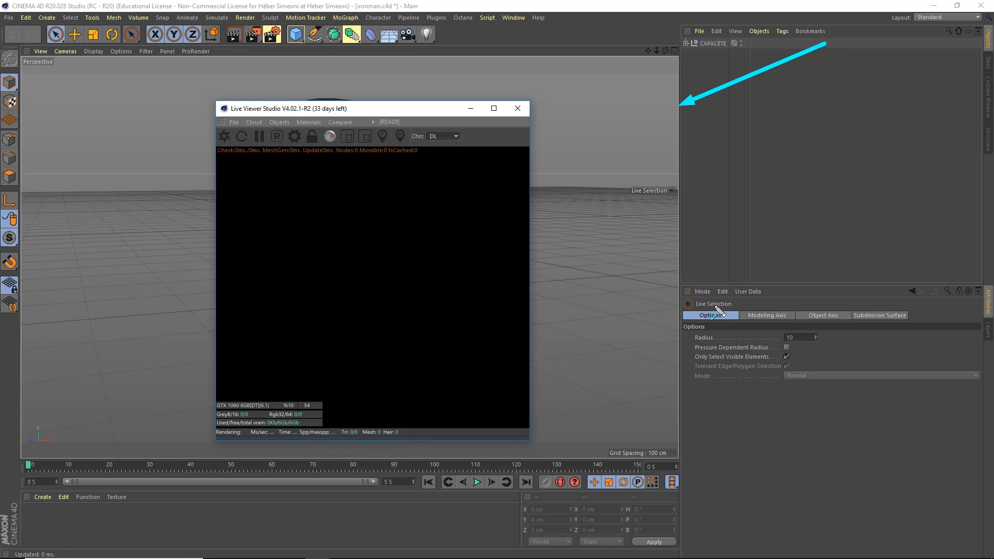
pyautogui.press('Escape')
pyautogui.moveTo(220, 122); pyautogui.dragTo(635, 144)
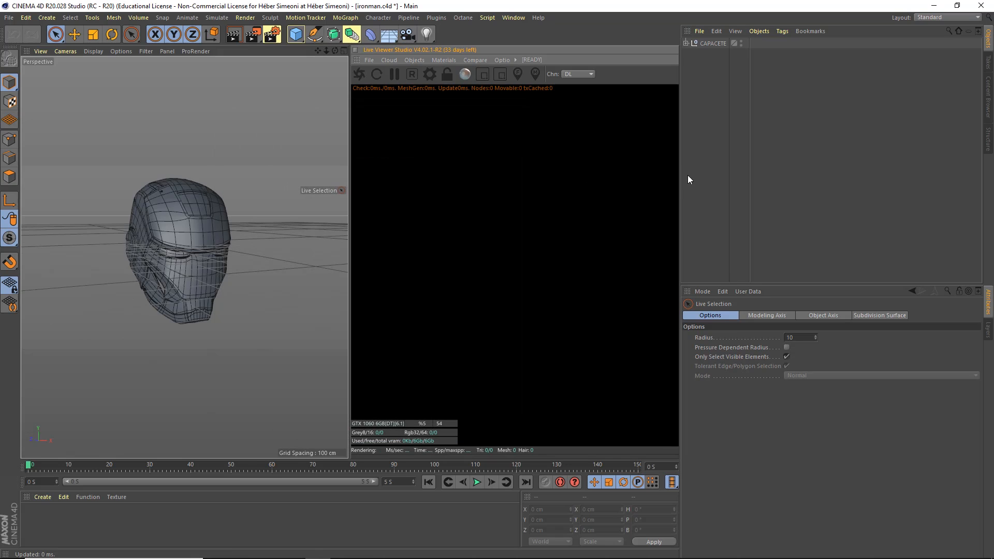
pyautogui.moveTo(679, 169); pyautogui.dragTo(755, 173)
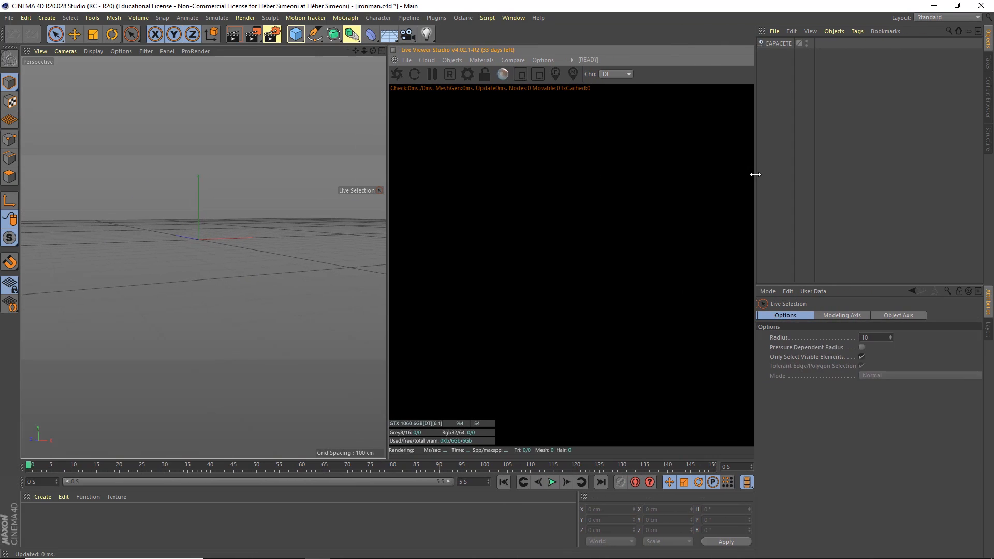
pyautogui.moveTo(389, 151); pyautogui.dragTo(407, 153)
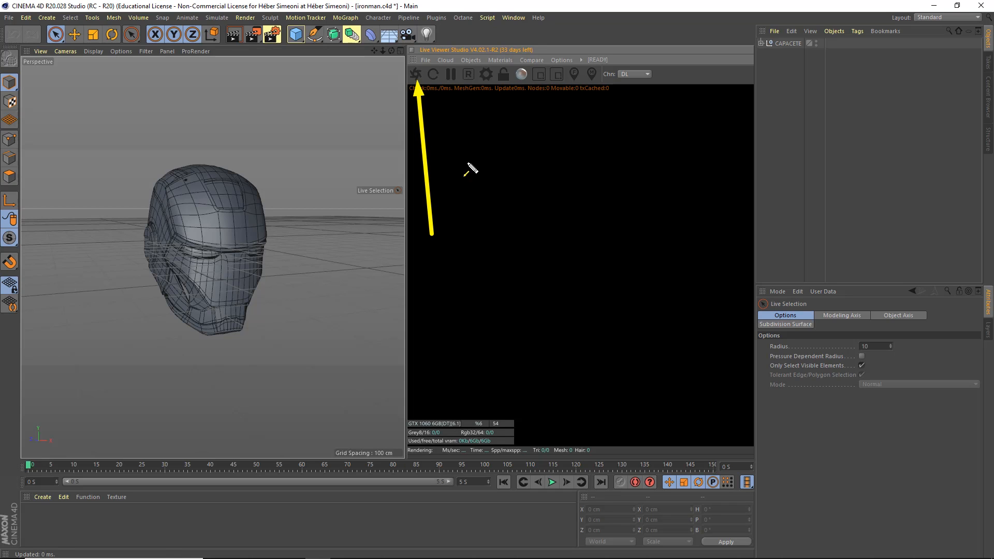
# Start the live render of the helmet and reframe the perspective view so the helmet appears larger.
pyautogui.click(415, 75)
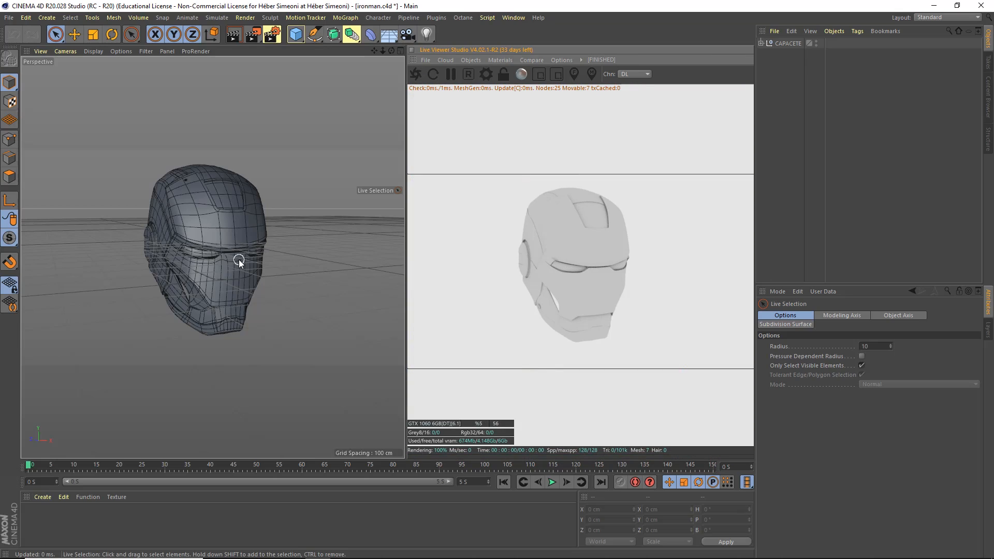
pyautogui.scroll(5, 247, 257)
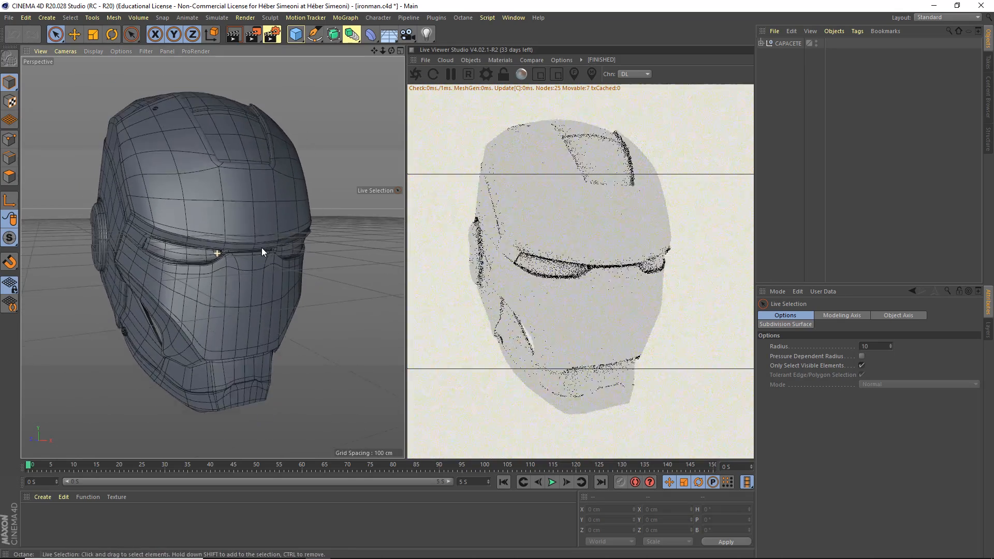
pyautogui.moveTo(243, 265)
pyautogui.keyDown('alt'); pyautogui.mouseDown()
pyautogui.moveTo(123, 256)
pyautogui.moveTo(163, 254)
pyautogui.moveTo(217, 293)
pyautogui.moveTo(265, 260)
pyautogui.moveTo(220, 223)
pyautogui.moveTo(245, 293)
pyautogui.moveTo(244, 284)
pyautogui.mouseUp(); pyautogui.keyUp('alt')
pyautogui.moveTo(229, 247)
pyautogui.keyDown('alt'); pyautogui.mouseDown()
pyautogui.moveTo(279, 252)
pyautogui.moveTo(241, 256)
pyautogui.mouseUp(); pyautogui.keyUp('alt')
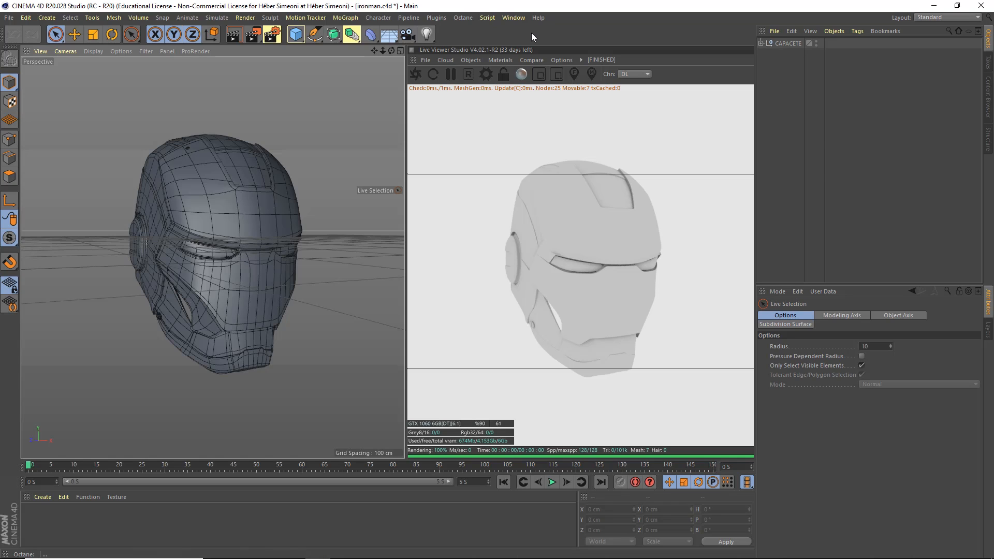
pyautogui.hotkey('ctrl', 'shift', 'd')
pyautogui.moveTo(782, 47); pyautogui.dragTo(679, 164)
pyautogui.hotkey('ctrl', 'z')
pyautogui.moveTo(799, 65); pyautogui.dragTo(671, 158)
pyautogui.moveTo(462, 193); pyautogui.dragTo(484, 87)
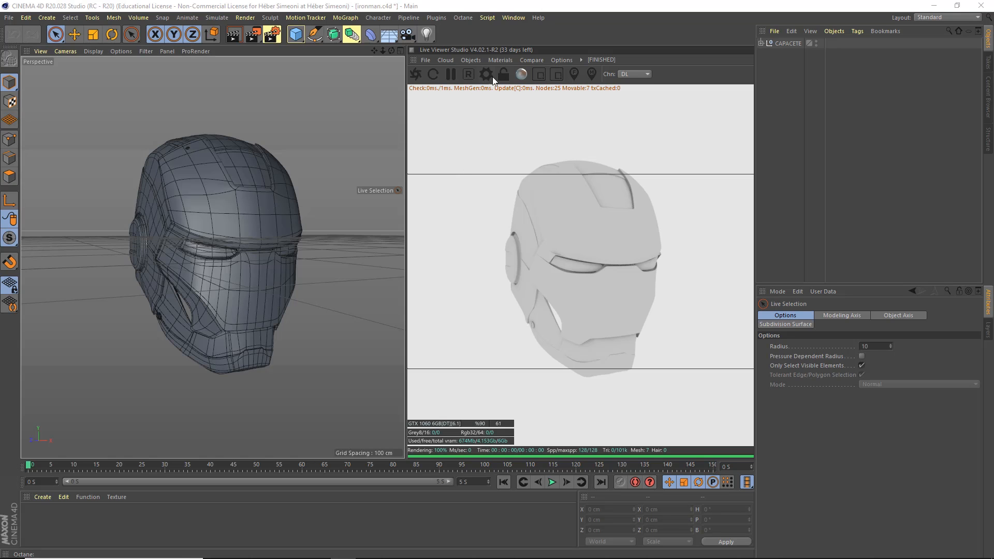
# Open the Octane render settings, review their categories and show the environment options.
pyautogui.click(487, 74)
pyautogui.moveTo(95, 9); pyautogui.dragTo(382, 92)
pyautogui.moveTo(470, 288); pyautogui.dragTo(451, 500)
pyautogui.moveTo(347, 96); pyautogui.dragTo(332, 86)
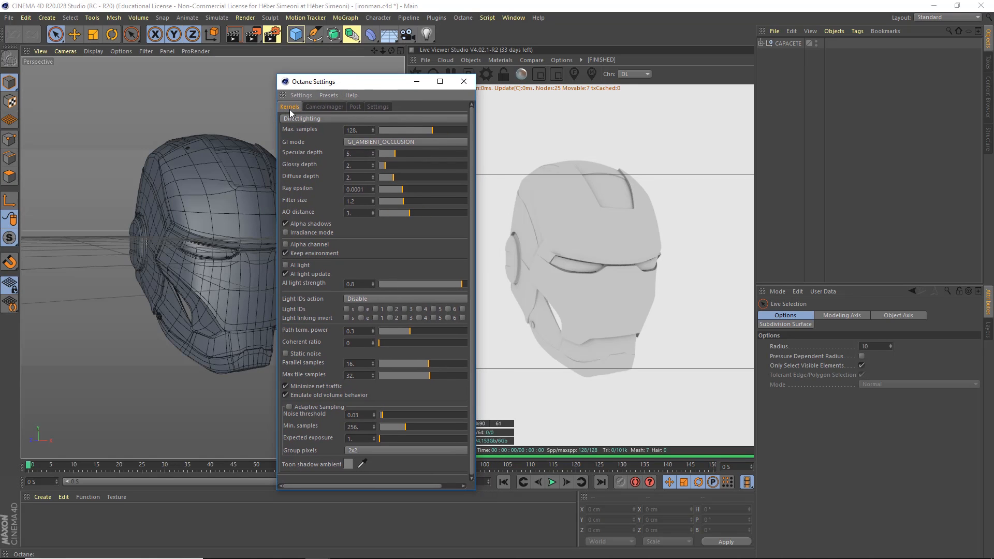
pyautogui.click(323, 106)
pyautogui.click(355, 107)
pyautogui.click(374, 106)
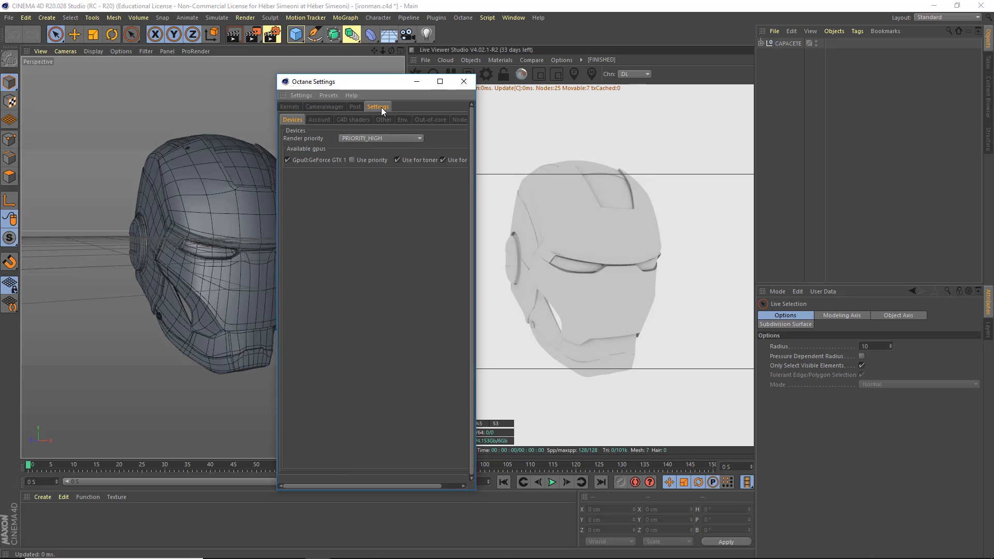
pyautogui.click(402, 119)
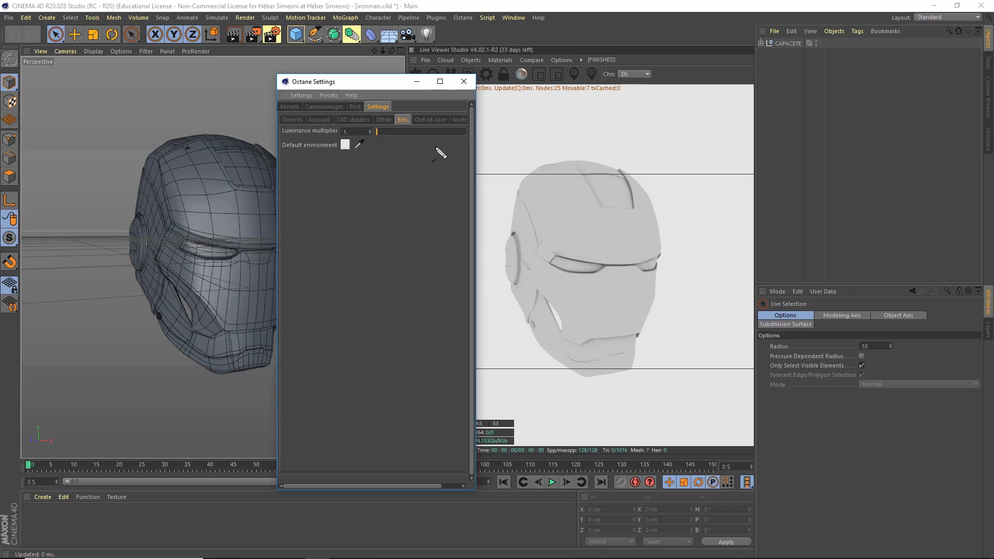
# Darken the default environment colour to a near-black grey with 0% saturation and close the Octane settings.
pyautogui.moveTo(355, 288); pyautogui.dragTo(347, 152)
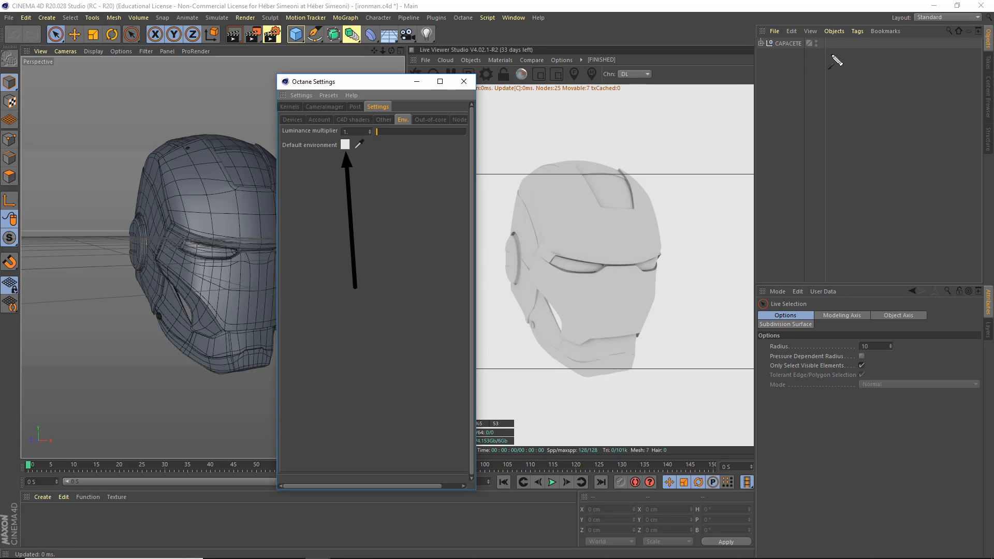
pyautogui.moveTo(832, 54); pyautogui.dragTo(659, 143)
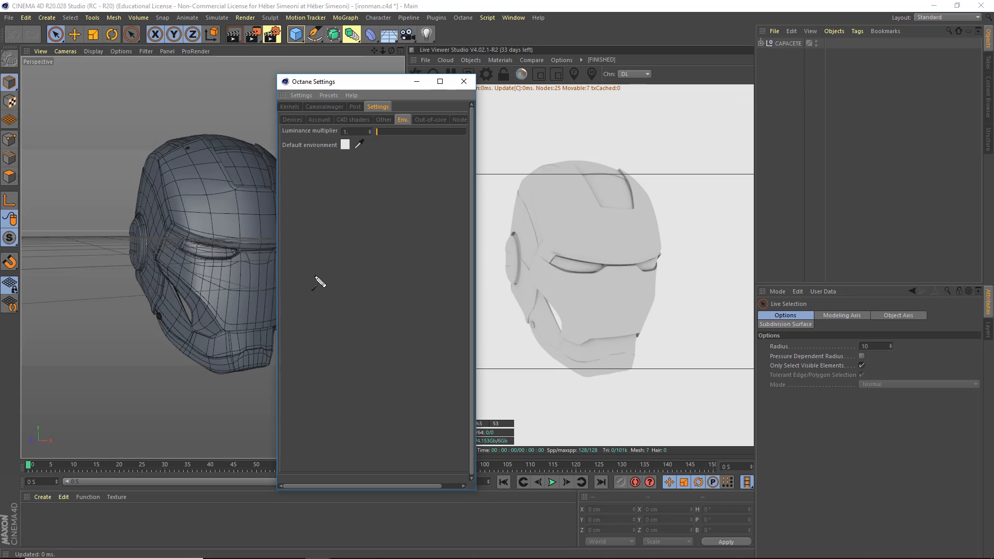
pyautogui.moveTo(321, 269); pyautogui.dragTo(348, 155)
pyautogui.click(345, 145)
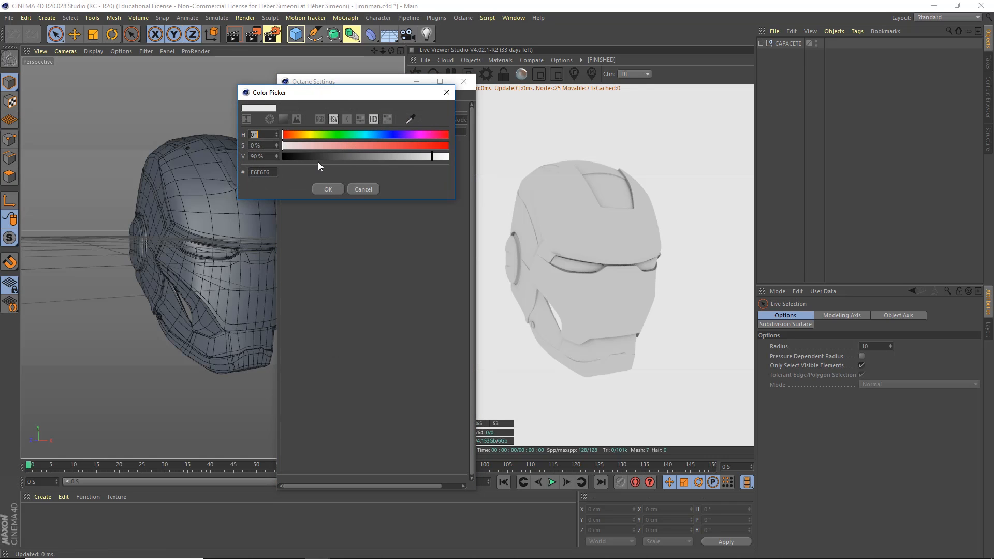
pyautogui.moveTo(293, 155); pyautogui.dragTo(302, 158)
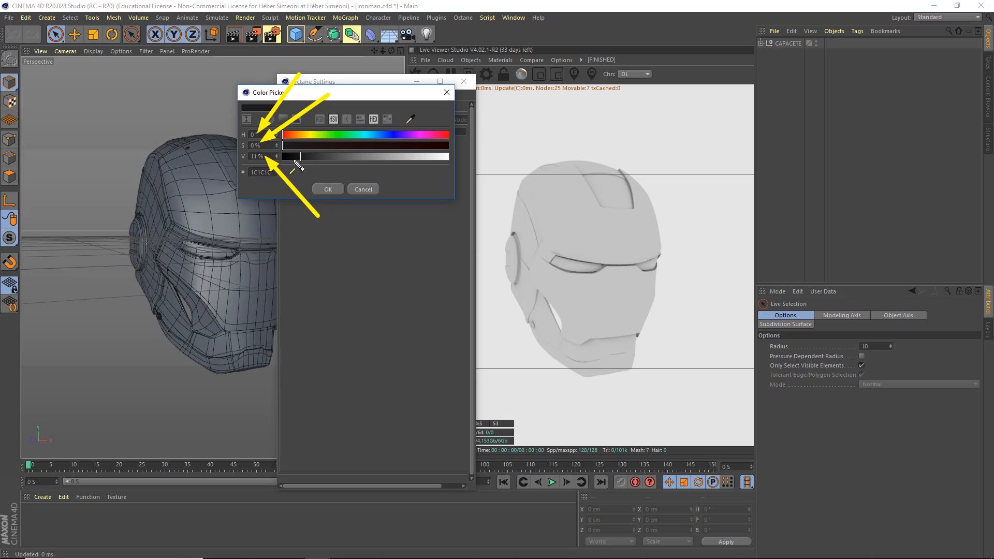
pyautogui.click(410, 120)
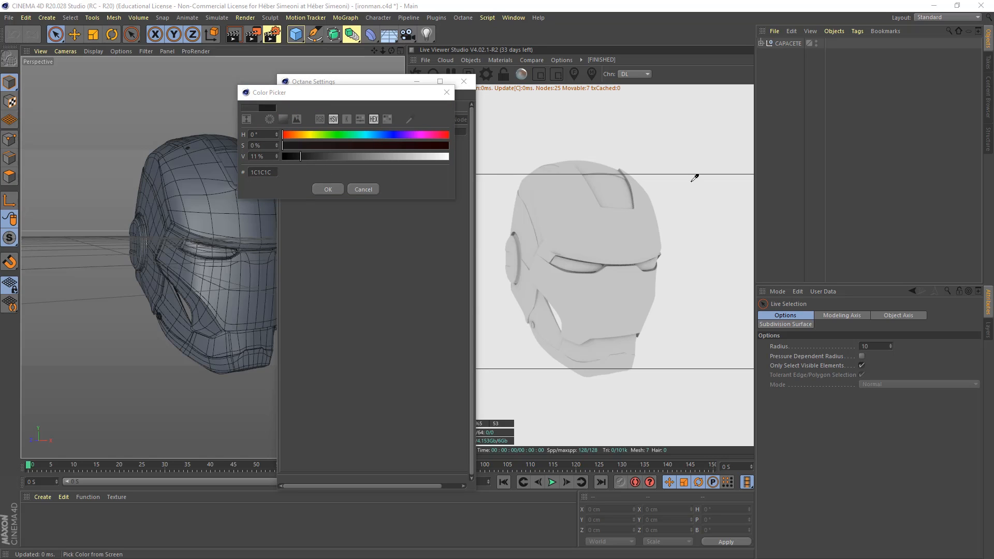
pyautogui.click(303, 217)
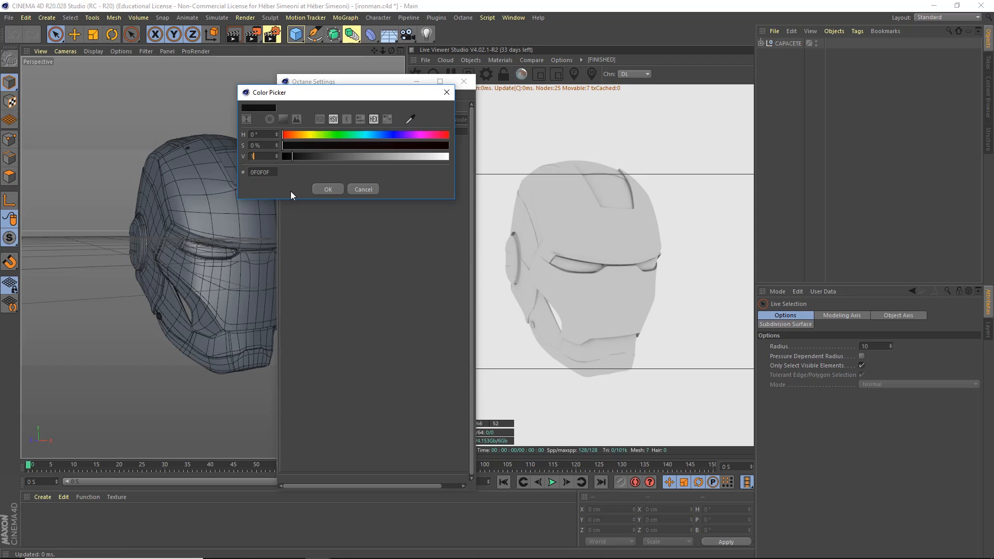
pyautogui.press('Return')
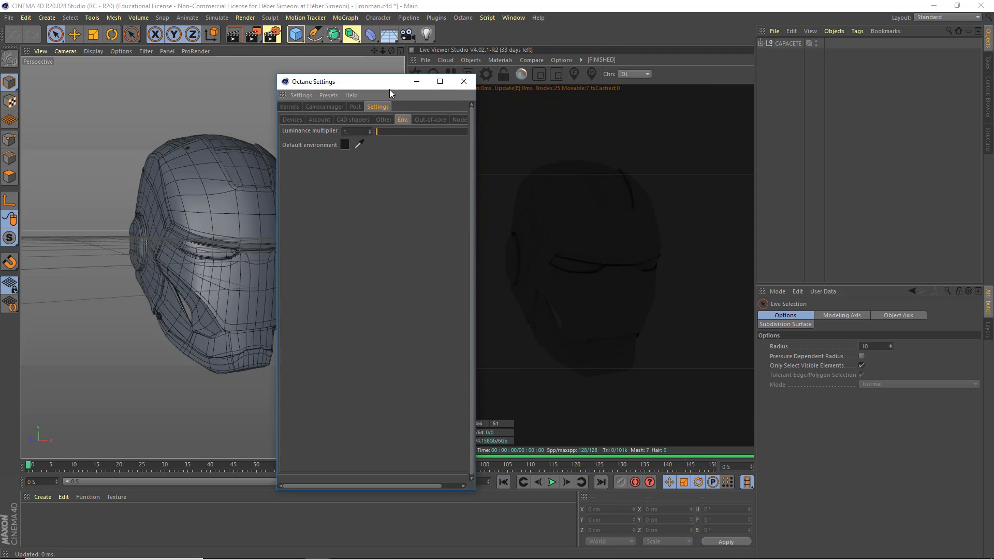
pyautogui.moveTo(375, 85); pyautogui.dragTo(297, 70)
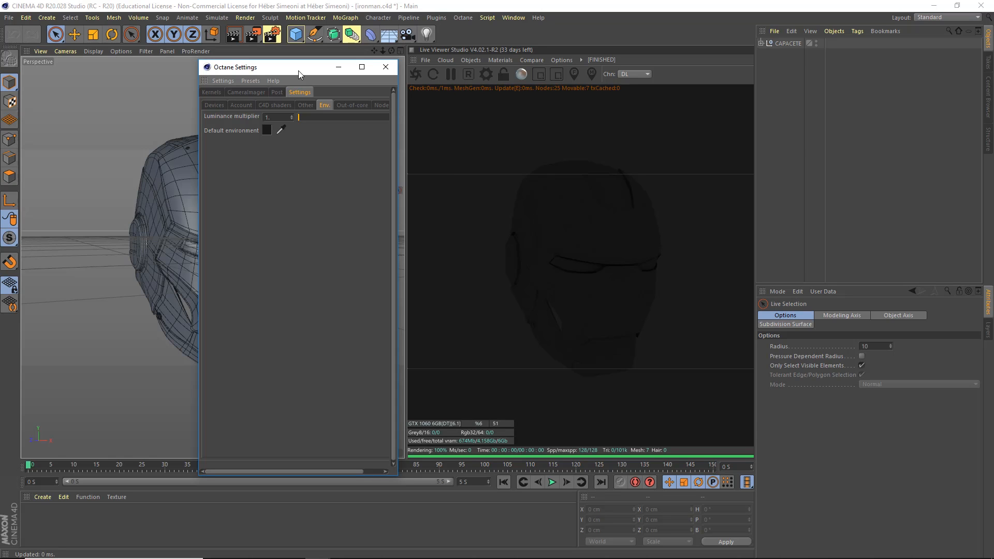
pyautogui.click(386, 66)
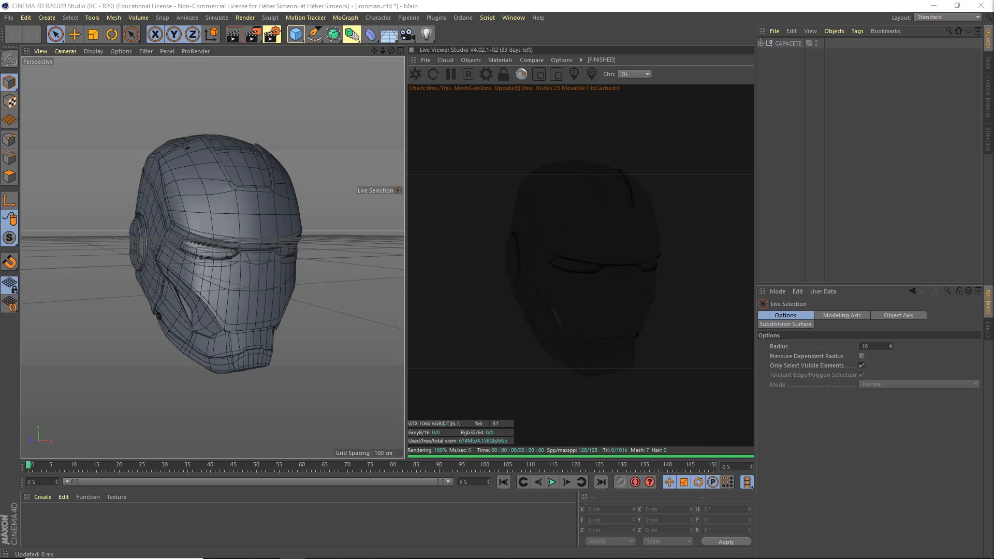
# Add an Octane Targetted Arealight to the helmet scene.
pyautogui.click(696, 22)
pyautogui.moveTo(322, 236)
pyautogui.mouseDown()
pyautogui.moveTo(422, 71)
pyautogui.moveTo(454, 54)
pyautogui.moveTo(505, 72)
pyautogui.moveTo(474, 67)
pyautogui.mouseUp()
pyautogui.click(471, 60)
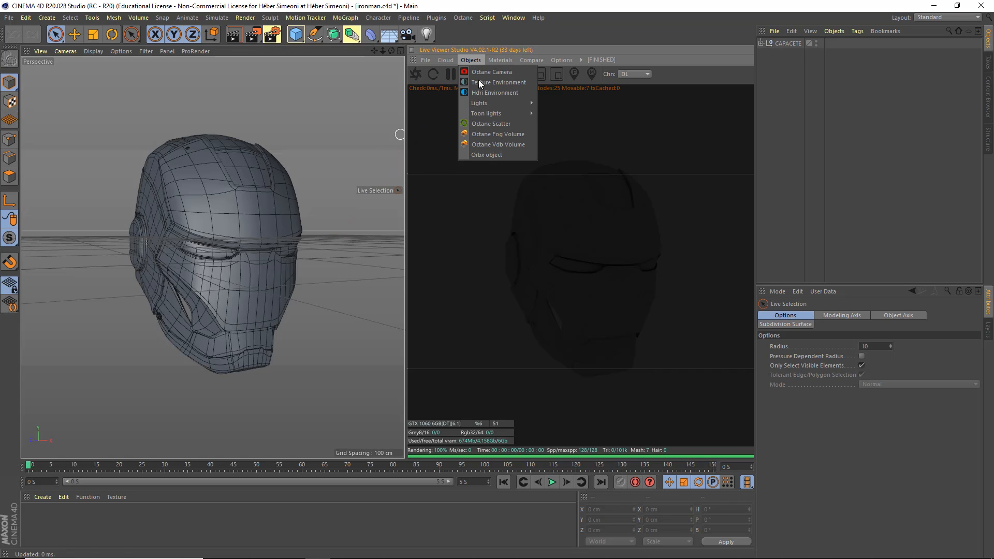
pyautogui.moveTo(485, 103)
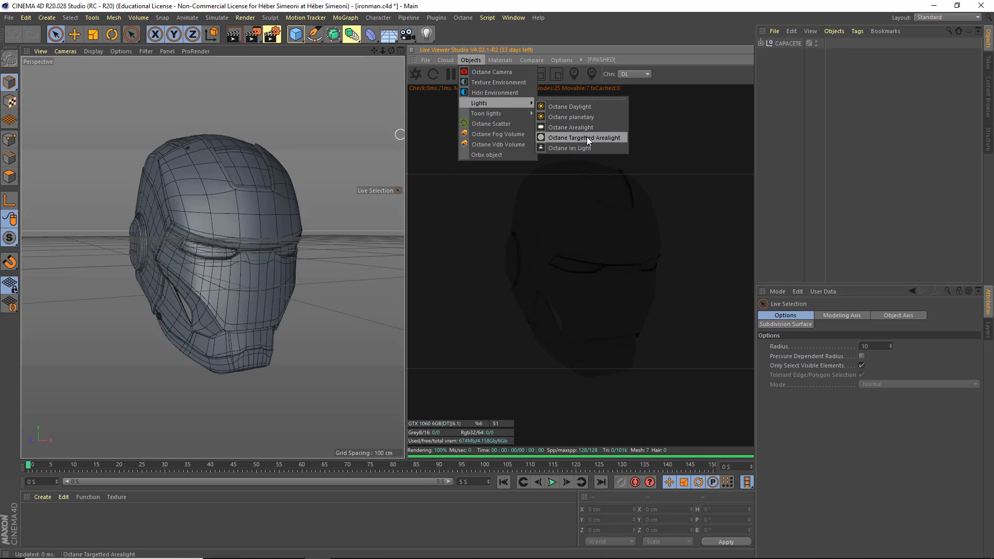
pyautogui.click(600, 137)
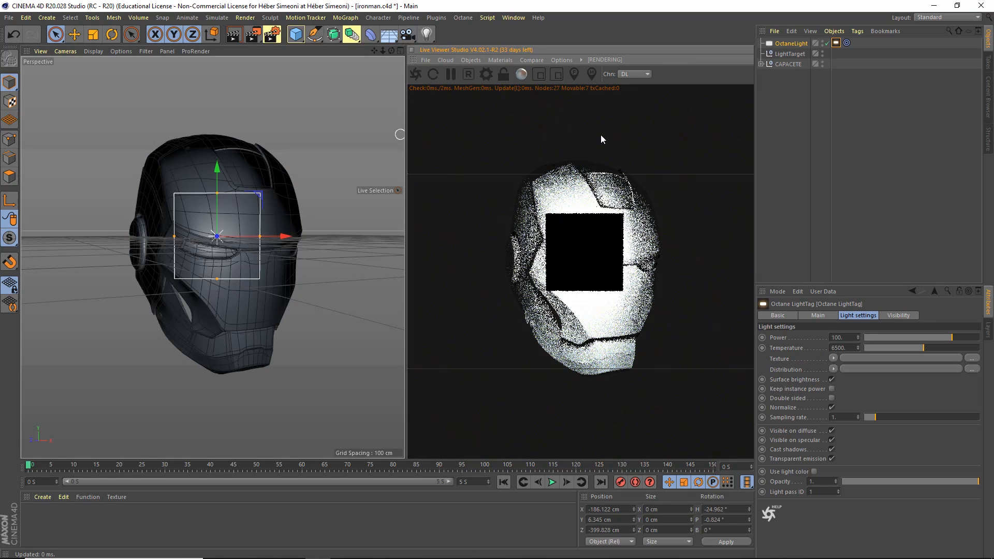
# Show all four viewports and switch the area light's axes from object to world coordinates.
pyautogui.keyDown('alt'); pyautogui.moveTo(228, 269); pyautogui.dragTo(267, 251); pyautogui.keyUp('alt')
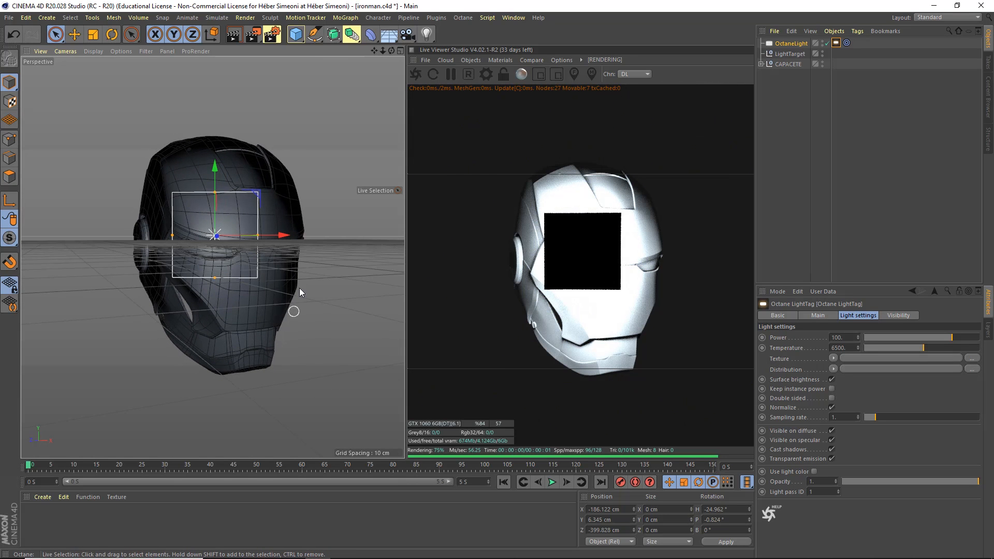
pyautogui.middleClick(237, 210)
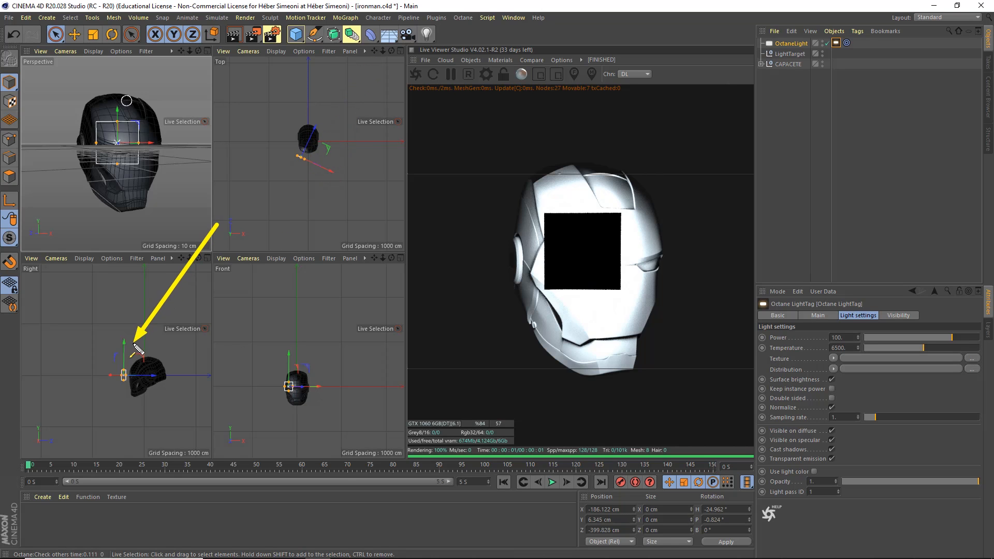
pyautogui.moveTo(190, 61); pyautogui.dragTo(214, 45)
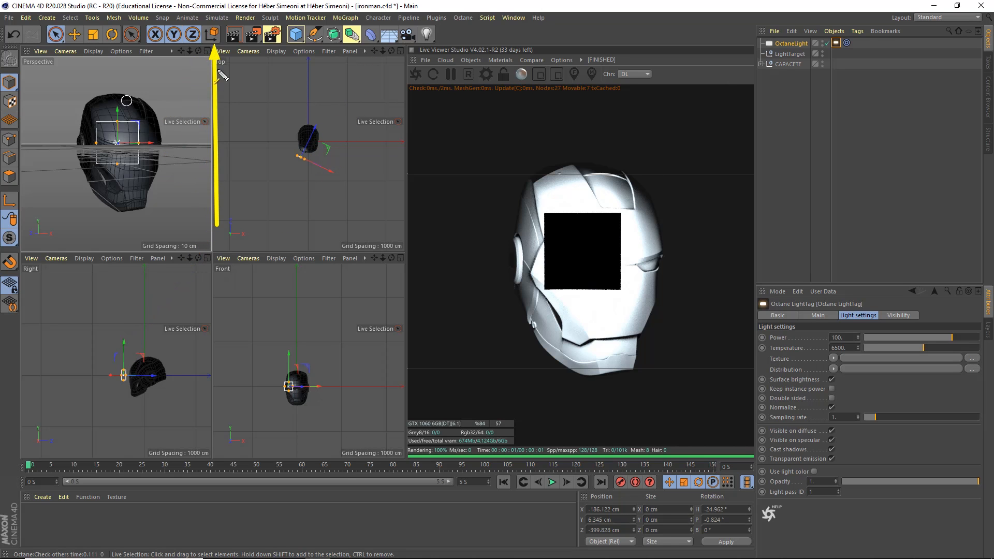
pyautogui.press('Escape')
pyautogui.click(212, 35)
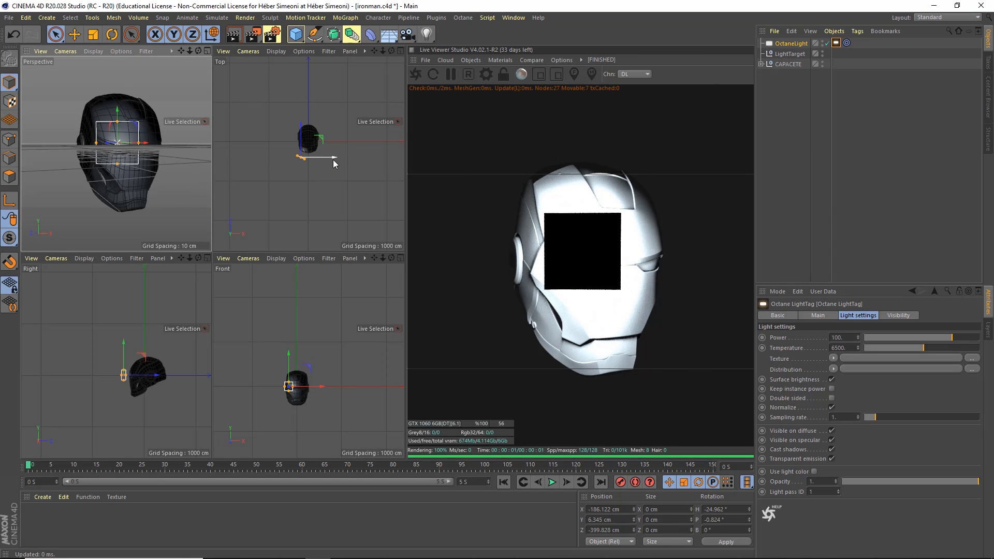
# Move the area light diagonally in front of the helmet, to about X -724 cm and Z -1083 cm.
pyautogui.moveTo(334, 164); pyautogui.dragTo(314, 162)
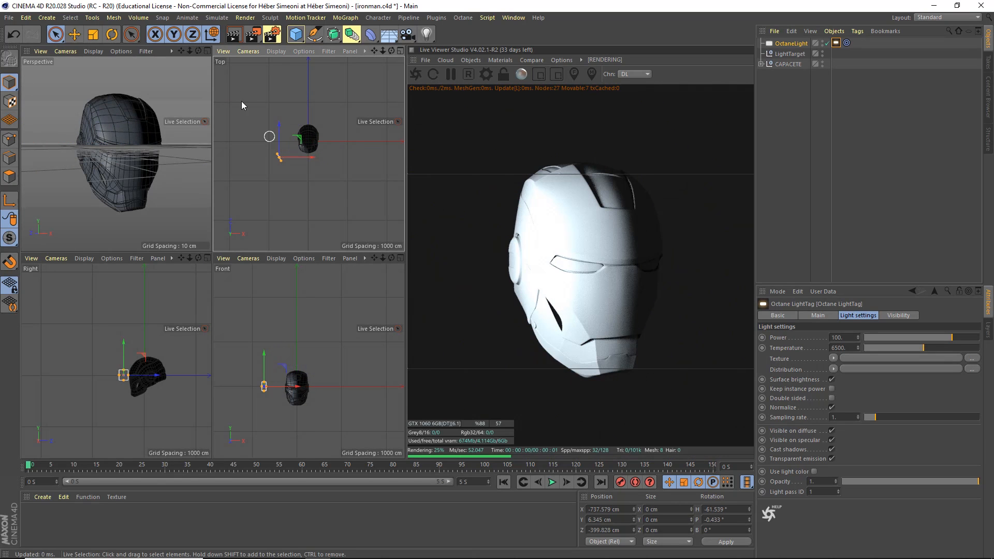
pyautogui.moveTo(259, 194); pyautogui.dragTo(226, 70)
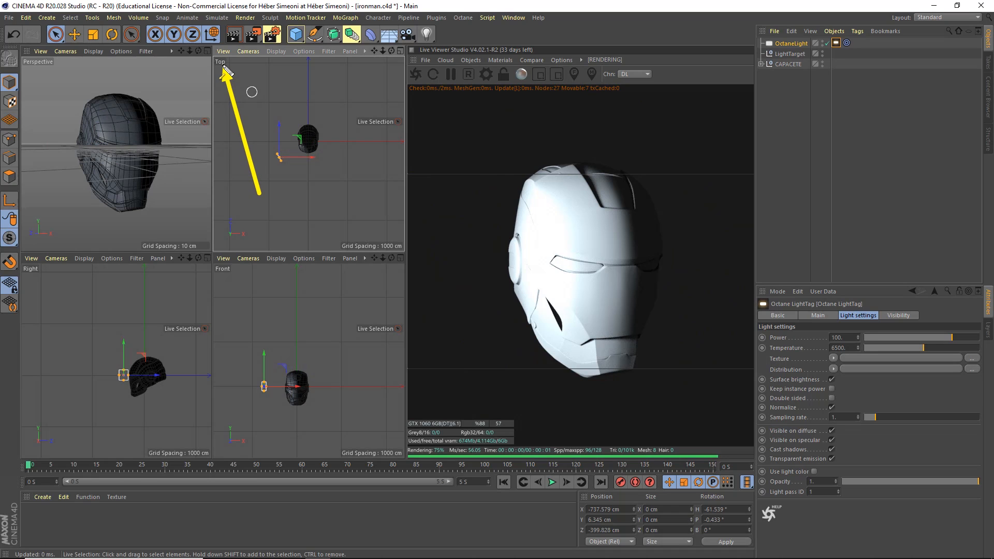
pyautogui.press('Escape')
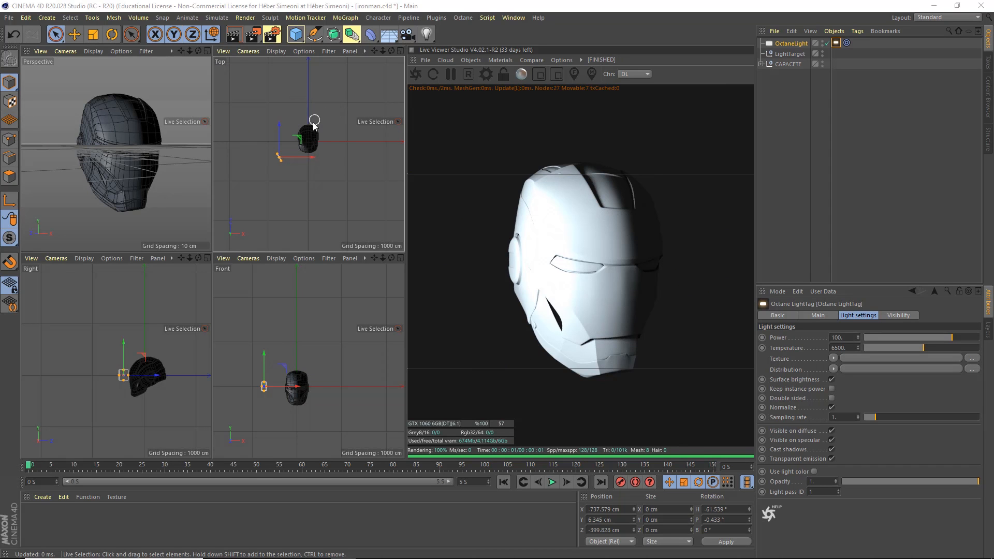
pyautogui.moveTo(280, 132); pyautogui.dragTo(301, 166)
pyautogui.press('e')
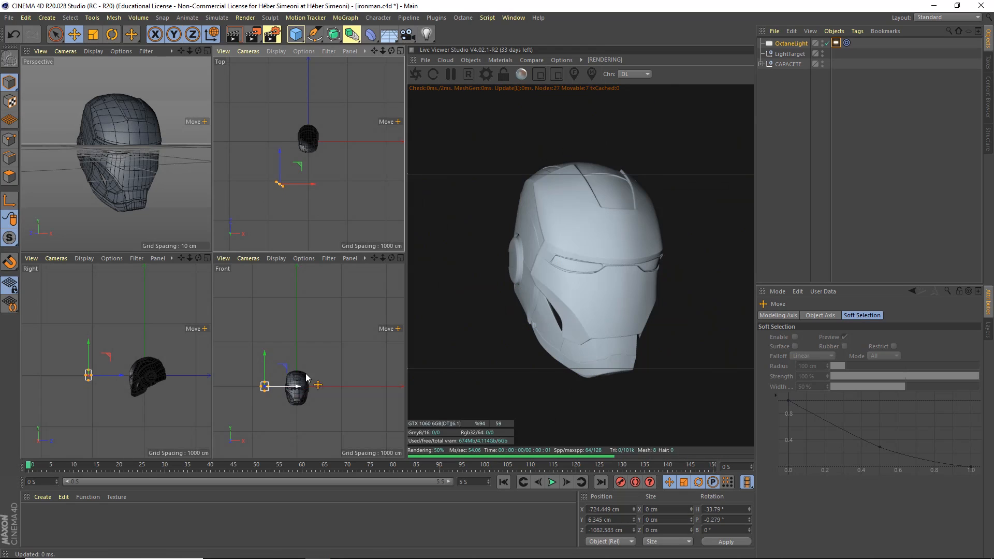
# Raise the area light above the helmet to about Y 794 cm.
pyautogui.moveTo(309, 366)
pyautogui.keyDown('alt'); pyautogui.mouseDown(button='middle')
pyautogui.moveTo(318, 335)
pyautogui.moveTo(303, 388)
pyautogui.moveTo(318, 383)
pyautogui.moveTo(304, 372)
pyautogui.mouseUp(button='middle'); pyautogui.keyUp('alt')
pyautogui.moveTo(270, 363)
pyautogui.mouseDown()
pyautogui.moveTo(276, 333)
pyautogui.moveTo(279, 372)
pyautogui.mouseUp()
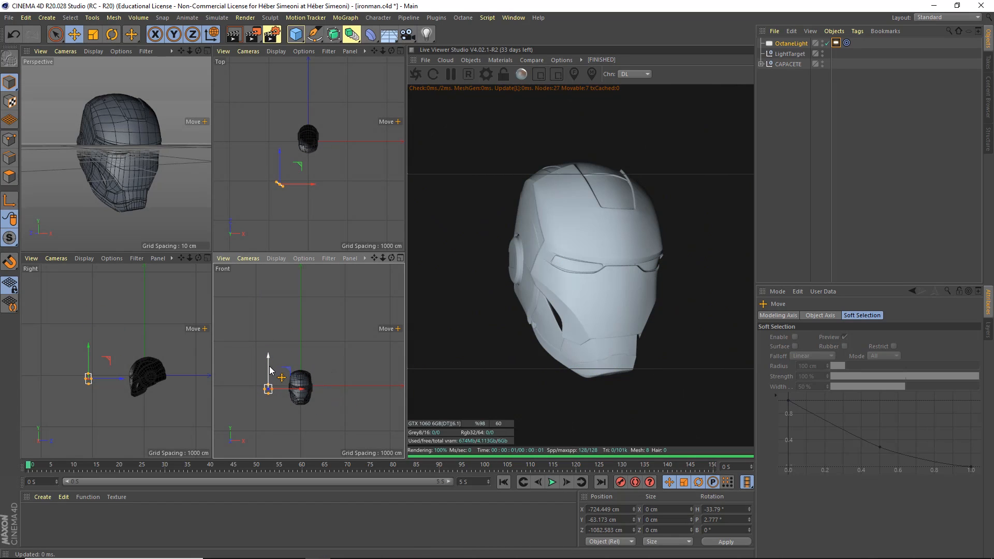
pyautogui.moveTo(270, 369); pyautogui.dragTo(279, 332)
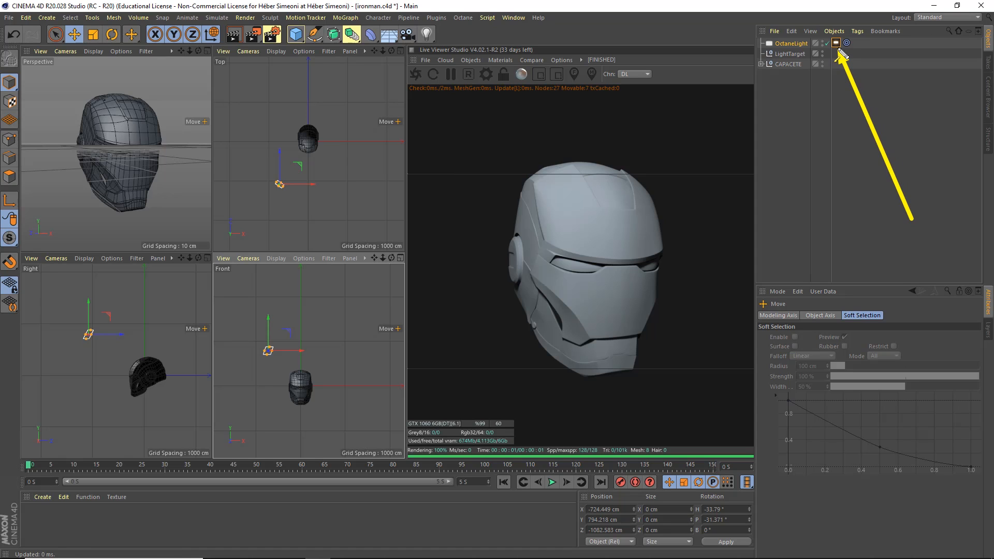
# Warm the area light's colour by lowering its Octane light tag temperature to about 5547.5.
pyautogui.moveTo(855, 191); pyautogui.dragTo(837, 46)
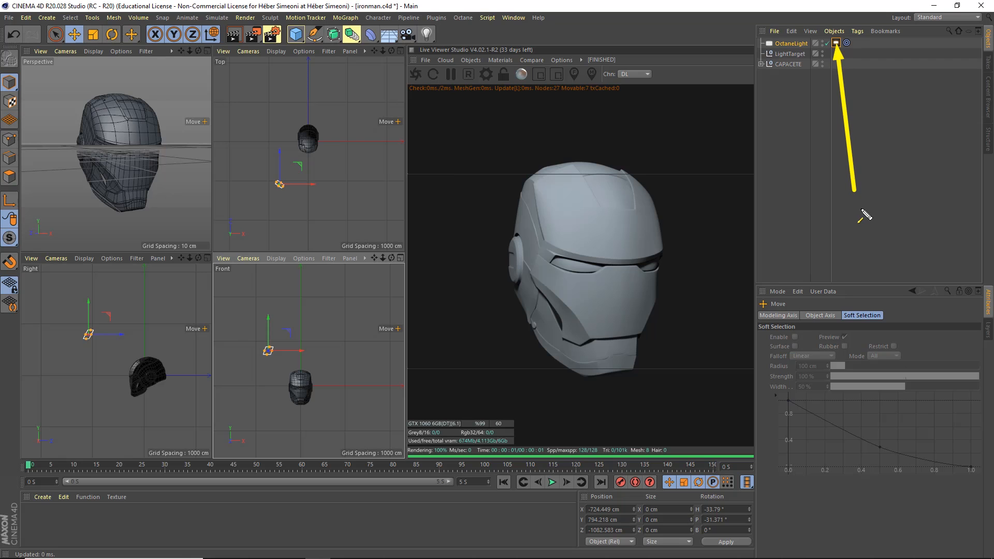
pyautogui.moveTo(902, 157)
pyautogui.mouseDown()
pyautogui.moveTo(945, 265)
pyautogui.moveTo(986, 300)
pyautogui.mouseUp()
pyautogui.press('Escape')
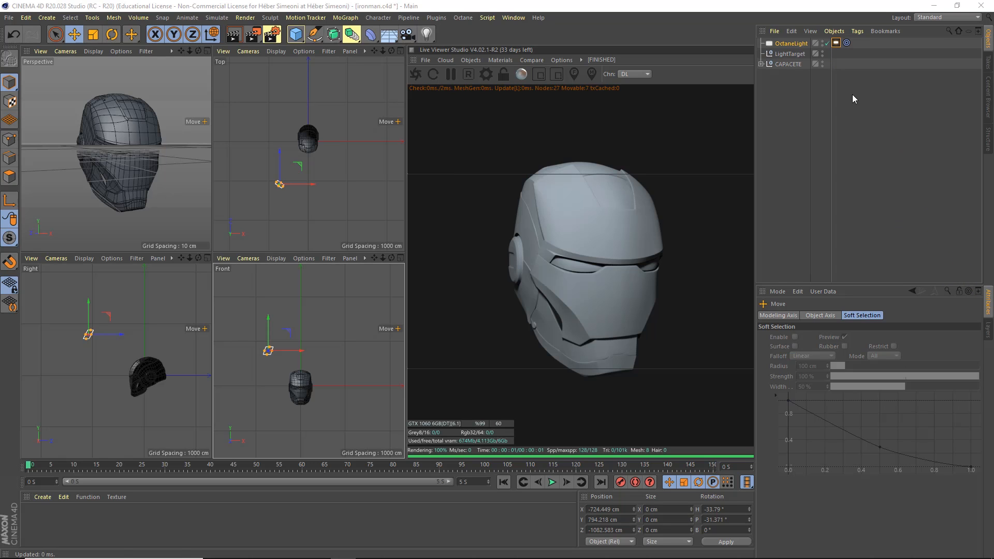
pyautogui.click(836, 44)
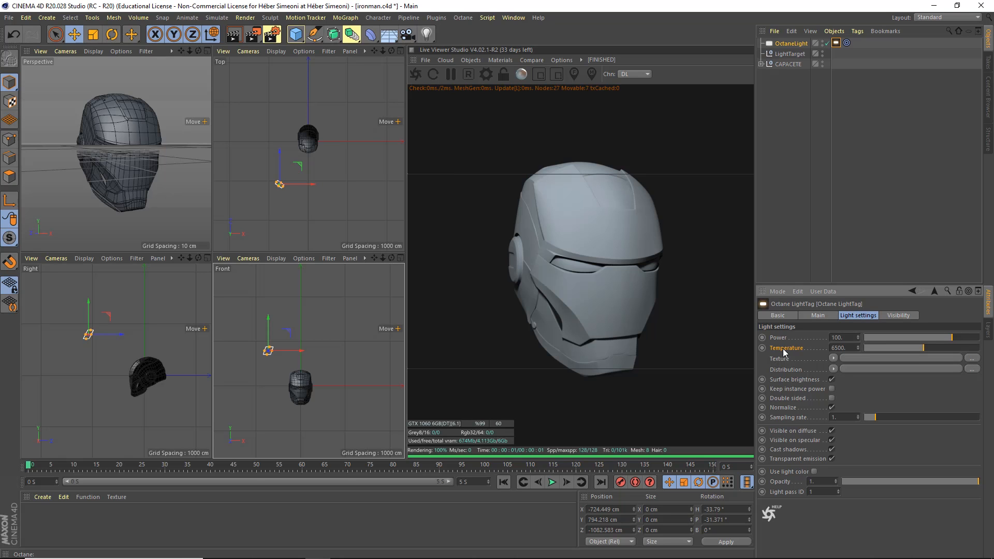
pyautogui.moveTo(905, 348)
pyautogui.mouseDown()
pyautogui.moveTo(863, 350)
pyautogui.moveTo(972, 355)
pyautogui.moveTo(914, 351)
pyautogui.mouseUp()
pyautogui.moveTo(896, 350)
pyautogui.mouseDown()
pyautogui.moveTo(879, 347)
pyautogui.moveTo(930, 350)
pyautogui.moveTo(915, 346)
pyautogui.mouseUp()
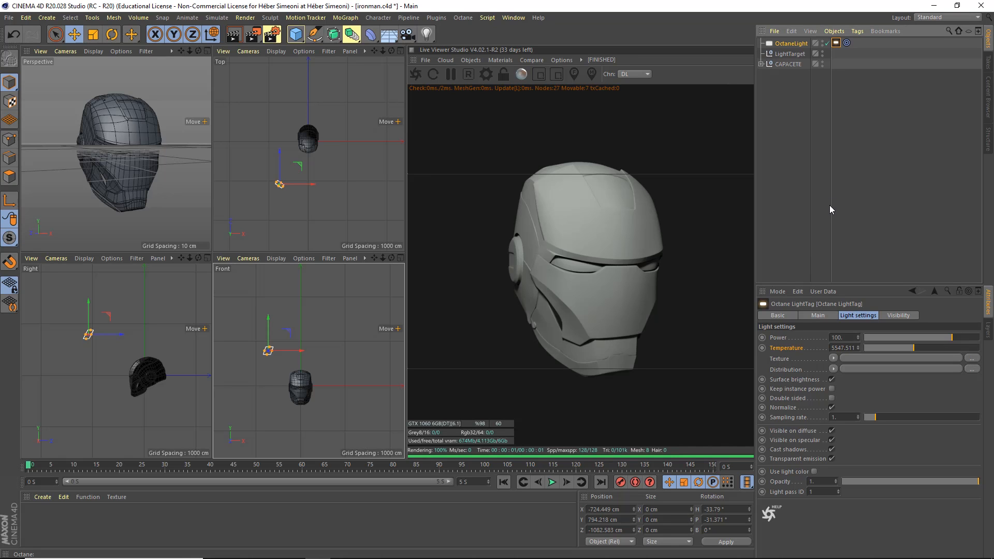
# Duplicate the OctaneLight area light with copy and paste.
pyautogui.click(858, 181)
pyautogui.moveTo(857, 181)
pyautogui.mouseDown()
pyautogui.moveTo(977, 23)
pyautogui.moveTo(799, 62)
pyautogui.moveTo(791, 50)
pyautogui.mouseUp()
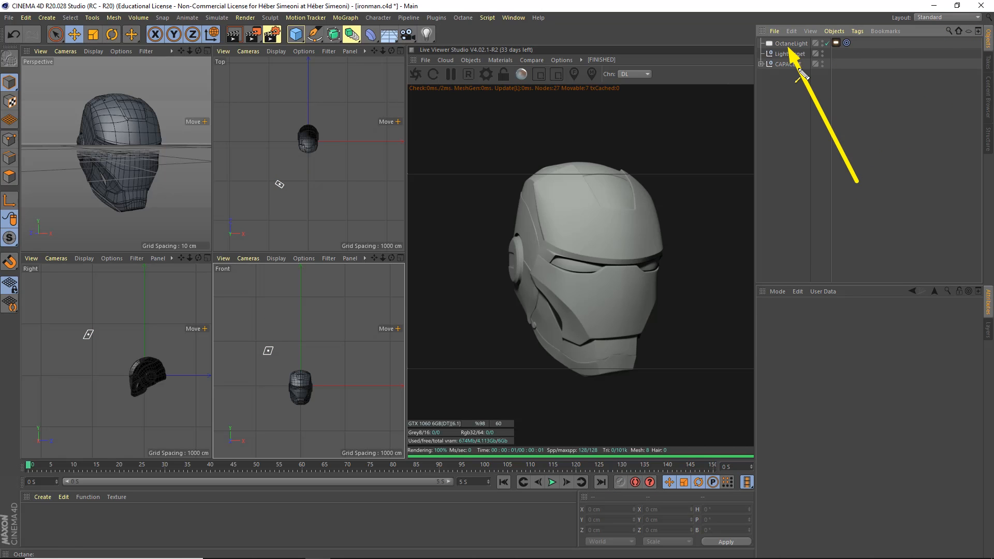
pyautogui.click(792, 44)
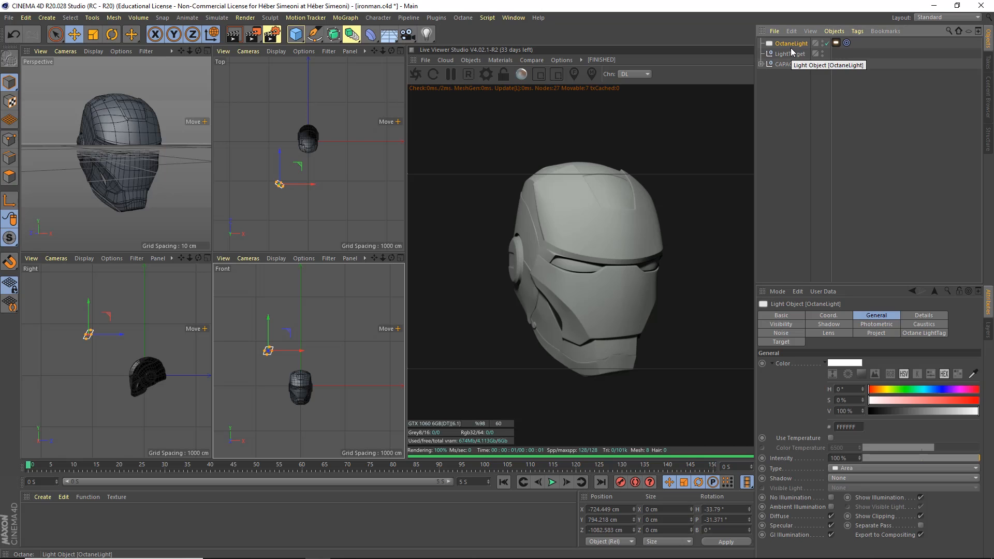
pyautogui.hotkey('ctrl', 'c')
pyautogui.hotkey('ctrl', 'v')
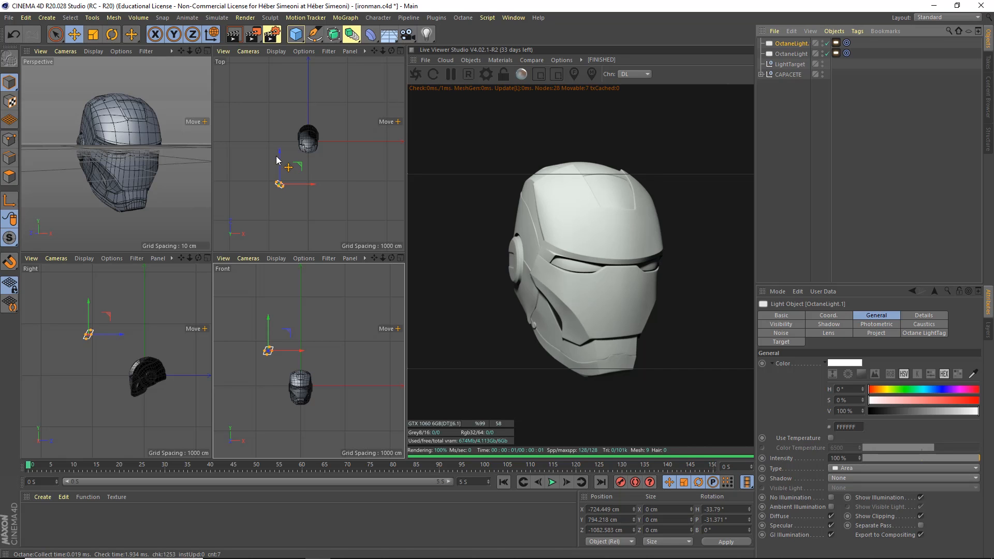
# Place the copied light beside the helmet at about X 1284 cm, Y -5 cm and Z 33 cm.
pyautogui.moveTo(313, 159)
pyautogui.keyDown('alt'); pyautogui.mouseDown(button='middle')
pyautogui.moveTo(344, 121)
pyautogui.moveTo(318, 168)
pyautogui.moveTo(308, 160)
pyautogui.mouseUp(button='middle'); pyautogui.keyUp('alt')
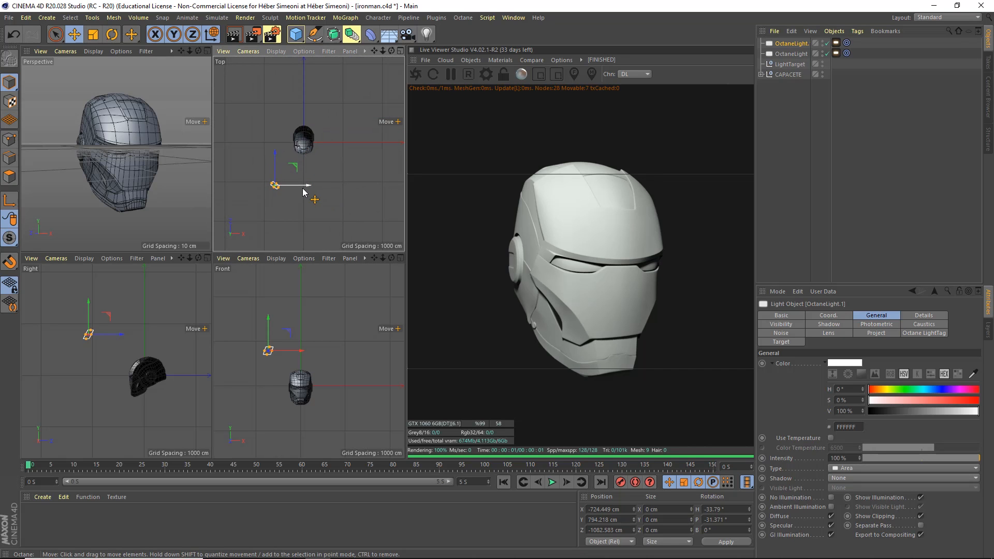
pyautogui.moveTo(304, 188); pyautogui.dragTo(362, 100)
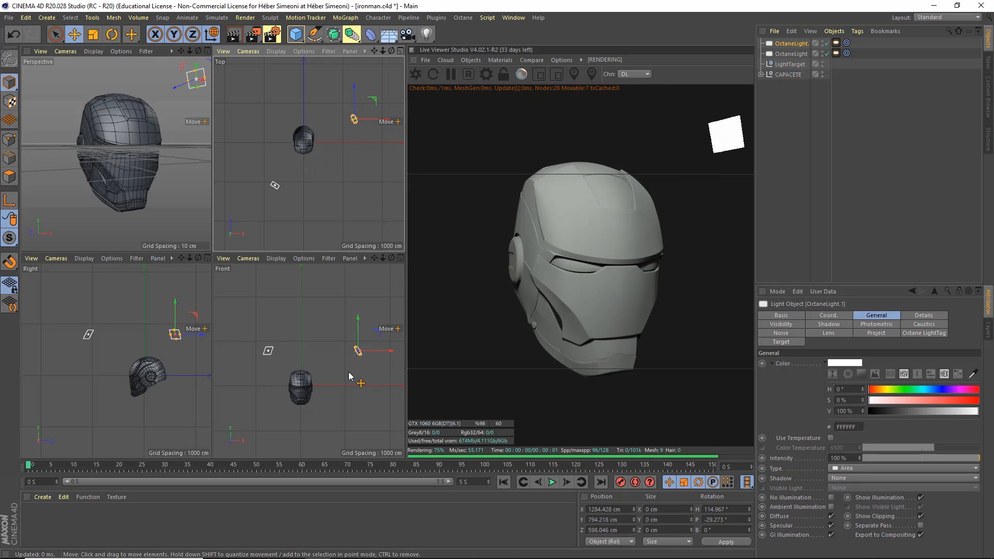
pyautogui.keyDown('alt'); pyautogui.moveTo(349, 373); pyautogui.dragTo(328, 358, button='middle'); pyautogui.keyUp('alt')
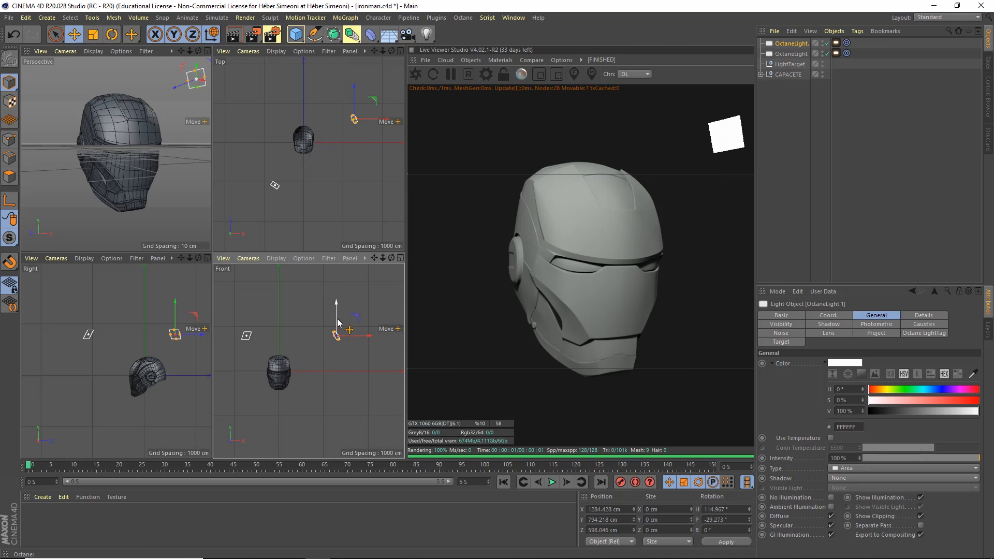
pyautogui.moveTo(337, 311); pyautogui.dragTo(342, 345)
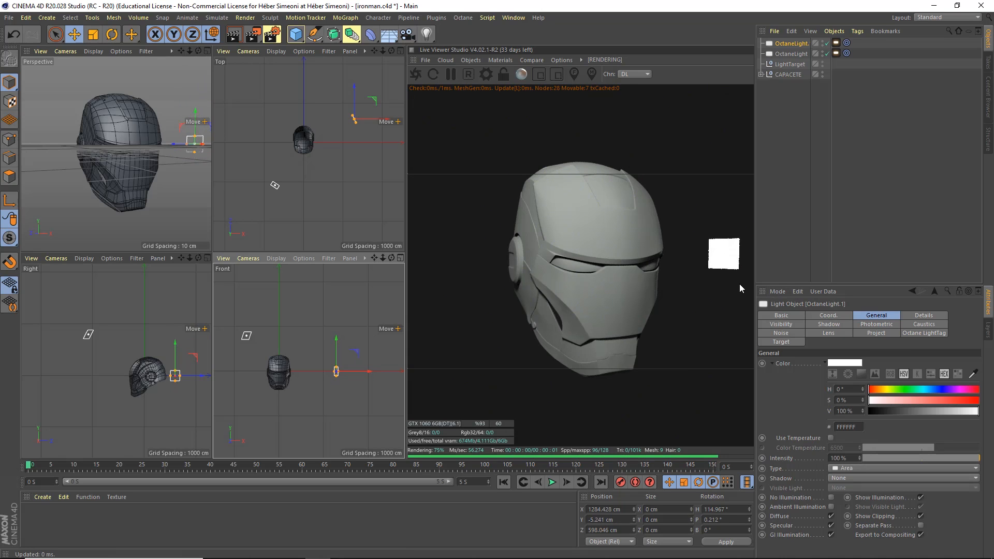
pyautogui.moveTo(624, 170)
pyautogui.mouseDown()
pyautogui.moveTo(654, 202)
pyautogui.moveTo(665, 257)
pyautogui.moveTo(631, 368)
pyautogui.moveTo(601, 373)
pyautogui.mouseUp()
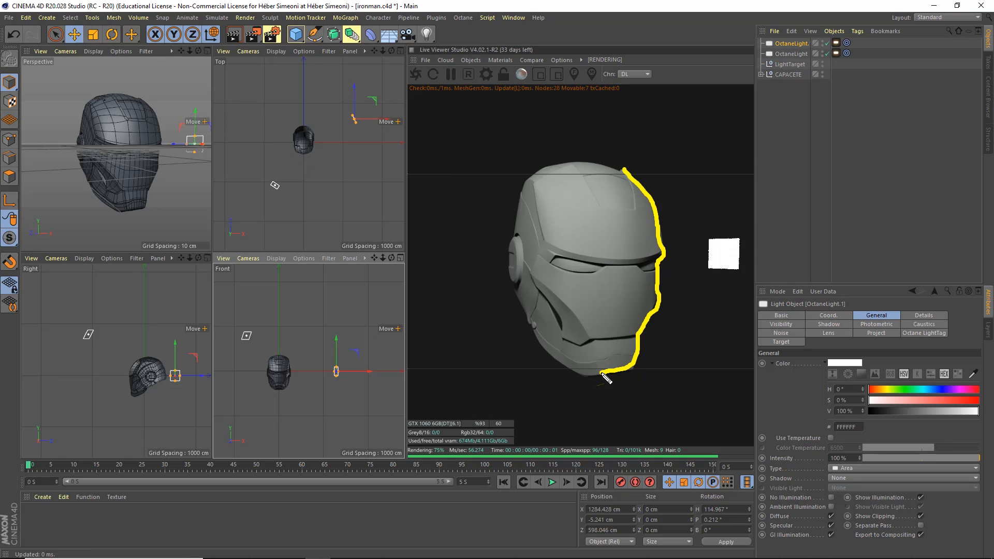
pyautogui.press('Escape')
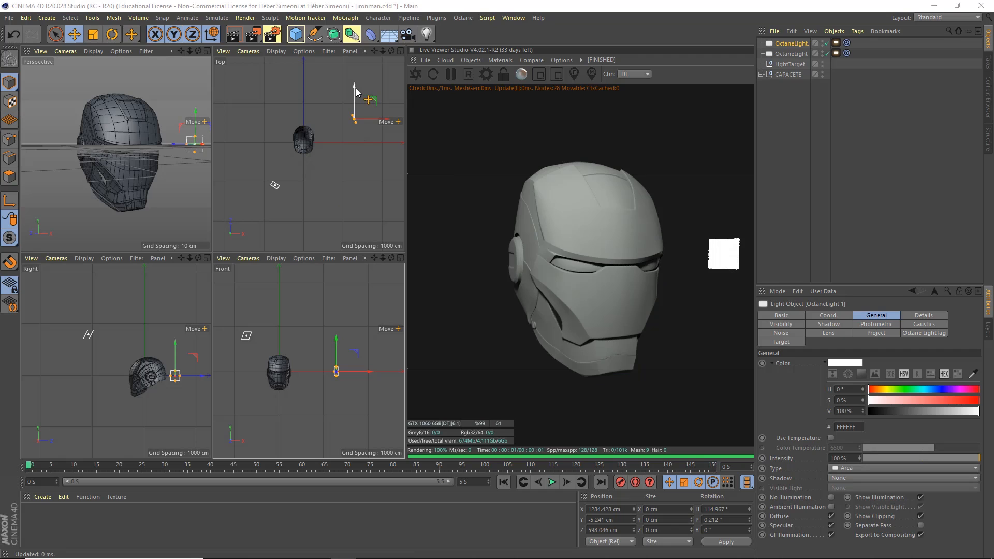
pyautogui.moveTo(356, 88); pyautogui.dragTo(361, 131)
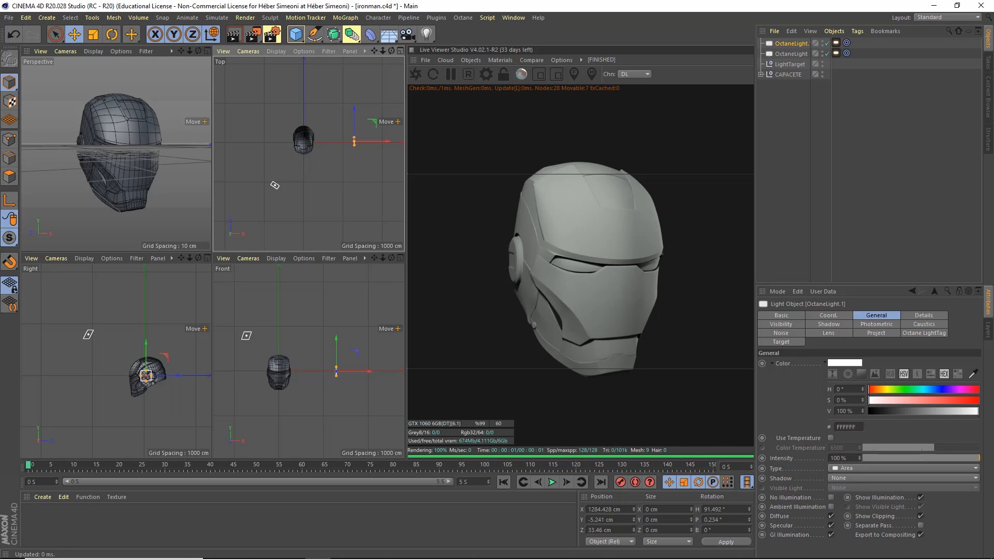
# Duplicate the side area light to make a third light.
pyautogui.click(776, 120)
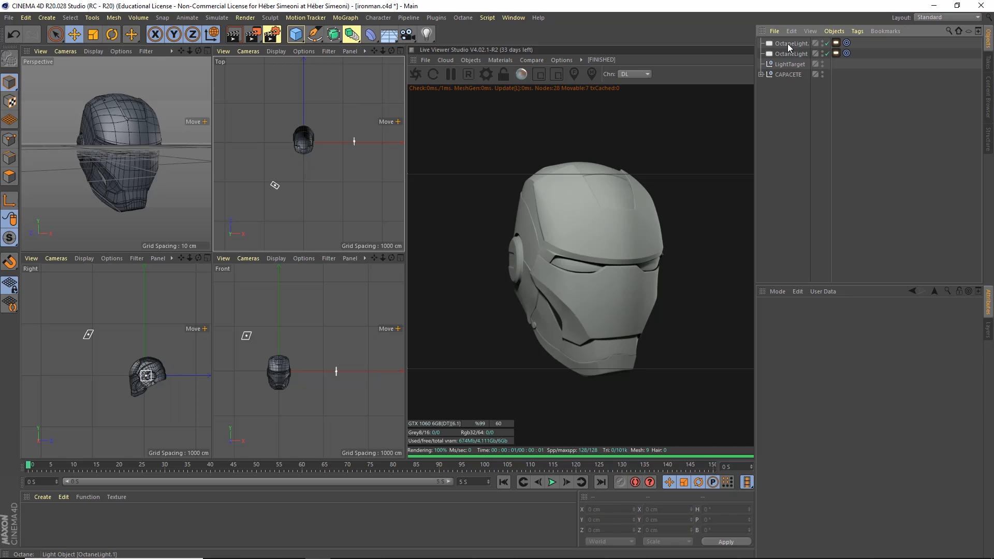
pyautogui.click(788, 44)
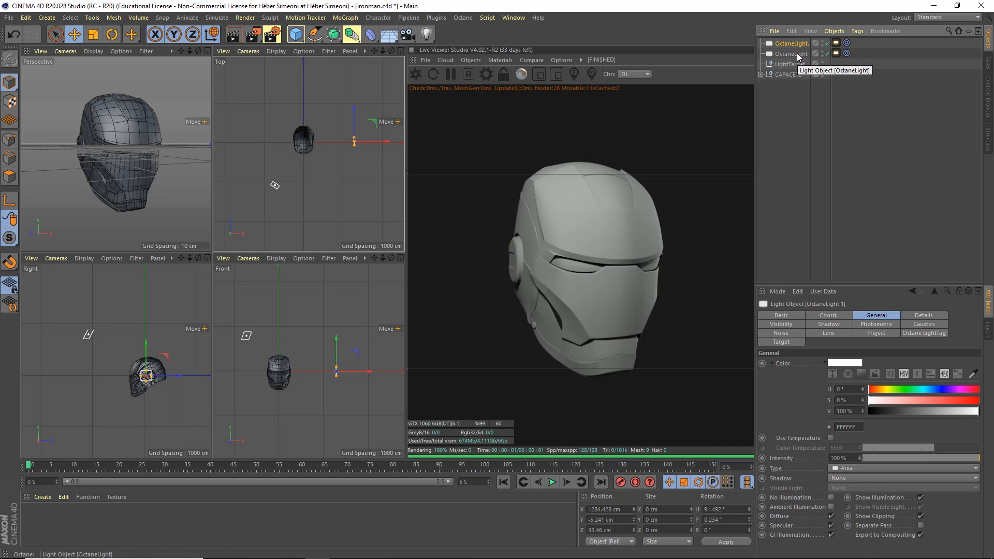
pyautogui.hotkey('ctrl', 'c')
pyautogui.hotkey('ctrl', 'v')
# Position the third light behind the helmet at about X -580 cm and Z 1268 cm, keeping it at helmet height.
pyautogui.moveTo(320, 153)
pyautogui.keyDown('alt'); pyautogui.mouseDown(button='middle')
pyautogui.moveTo(339, 140)
pyautogui.moveTo(302, 155)
pyautogui.mouseUp(button='middle'); pyautogui.keyUp('alt')
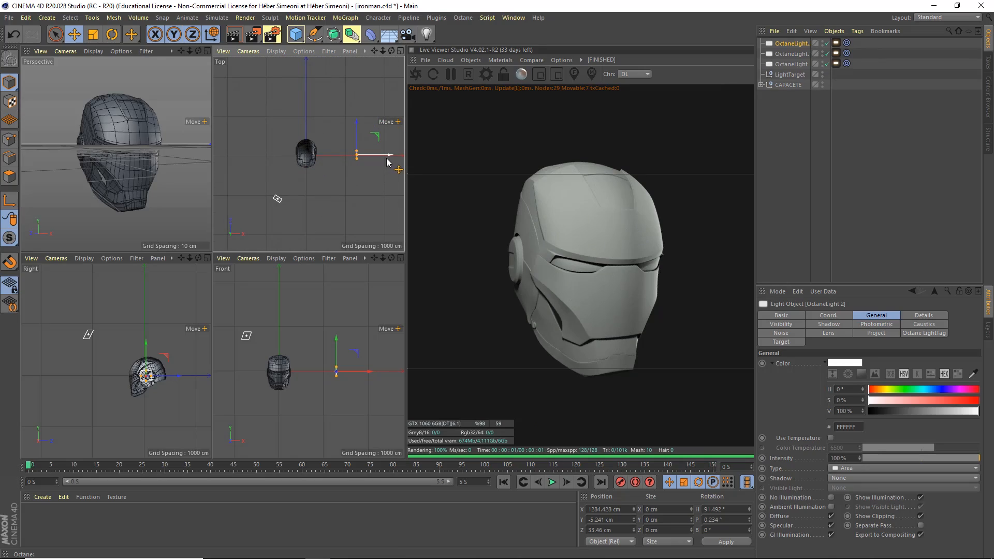
pyautogui.moveTo(389, 155); pyautogui.dragTo(305, 109)
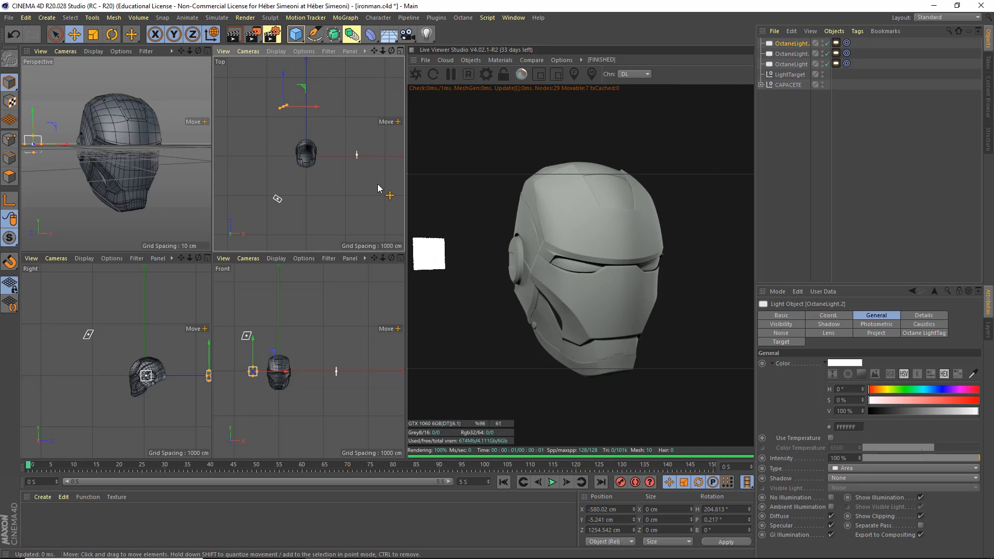
pyautogui.moveTo(622, 170)
pyautogui.mouseDown()
pyautogui.moveTo(653, 199)
pyautogui.moveTo(662, 259)
pyautogui.moveTo(629, 378)
pyautogui.mouseUp()
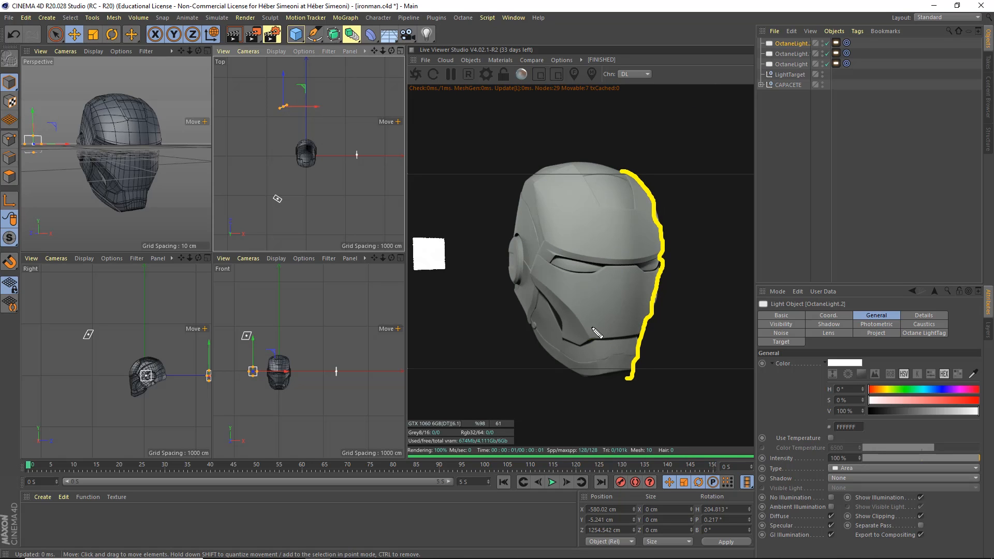
pyautogui.moveTo(555, 165)
pyautogui.mouseDown()
pyautogui.moveTo(524, 197)
pyautogui.moveTo(515, 252)
pyautogui.moveTo(534, 326)
pyautogui.moveTo(593, 386)
pyautogui.mouseUp()
pyautogui.press('Escape')
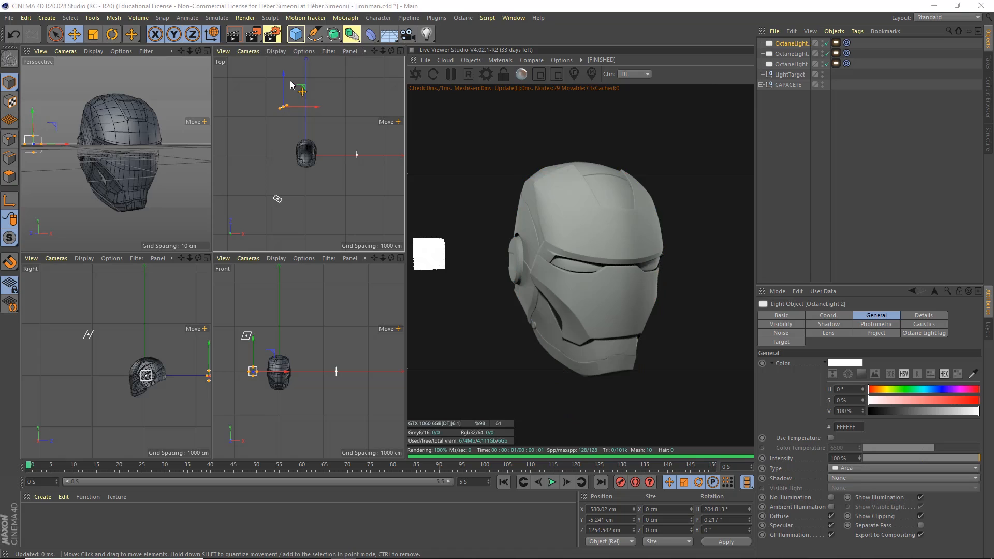
pyautogui.moveTo(291, 85); pyautogui.dragTo(284, 78)
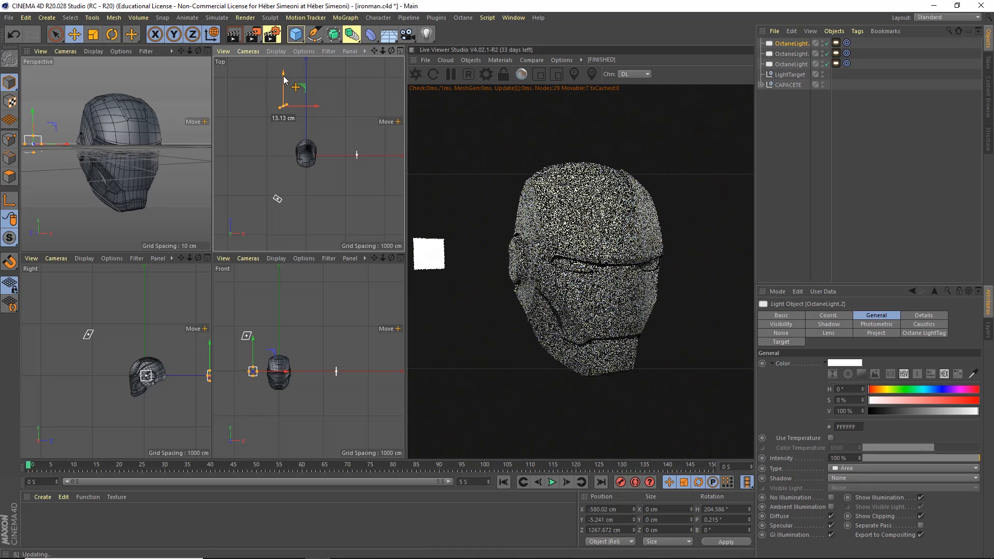
pyautogui.keyDown('alt'); pyautogui.moveTo(336, 335); pyautogui.dragTo(345, 335, button='middle'); pyautogui.keyUp('alt')
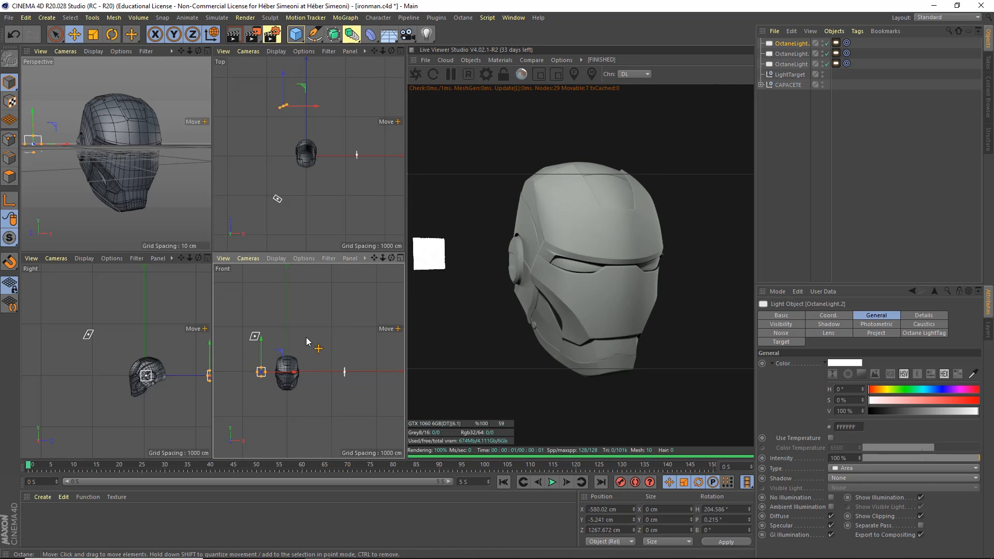
pyautogui.moveTo(281, 361)
pyautogui.mouseDown()
pyautogui.moveTo(283, 330)
pyautogui.moveTo(283, 388)
pyautogui.moveTo(279, 354)
pyautogui.mouseUp()
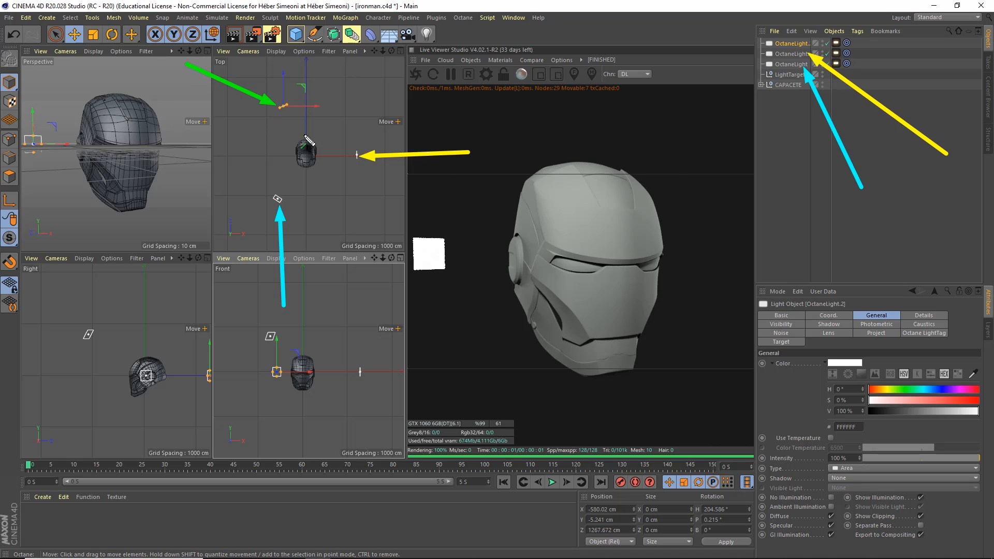
# Disable surface brightness in the Octane light tag of the original front area light.
pyautogui.moveTo(745, 85); pyautogui.dragTo(780, 48)
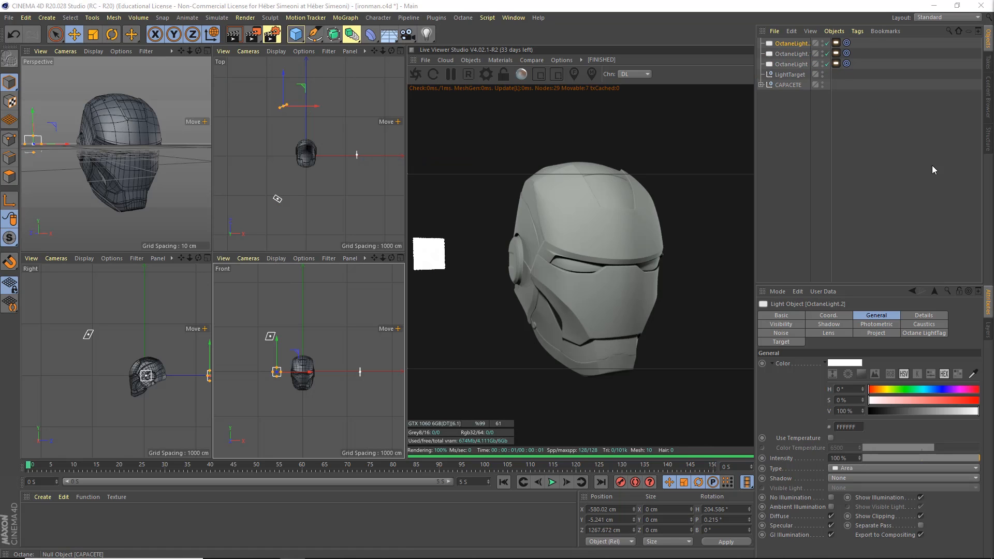
pyautogui.click(879, 69)
pyautogui.click(804, 64)
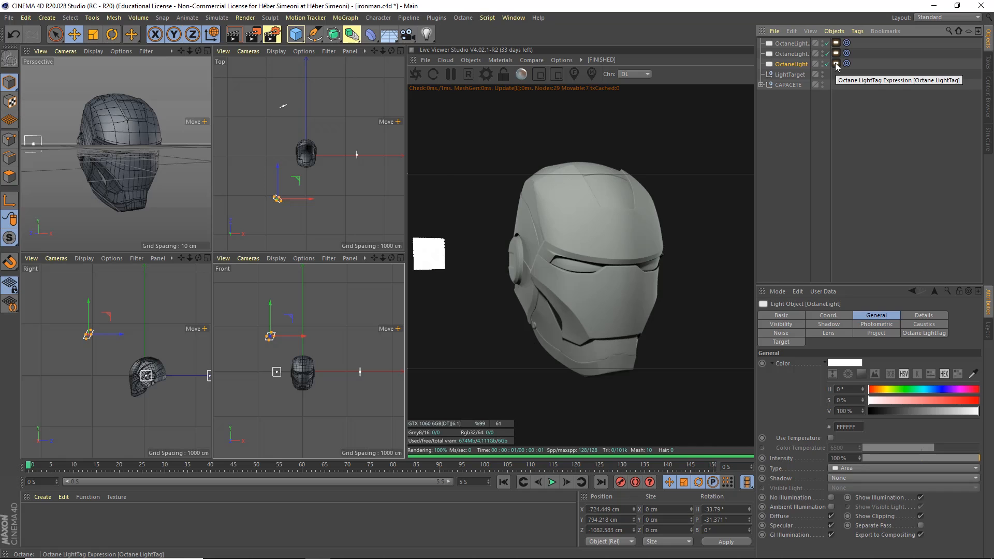
pyautogui.click(837, 65)
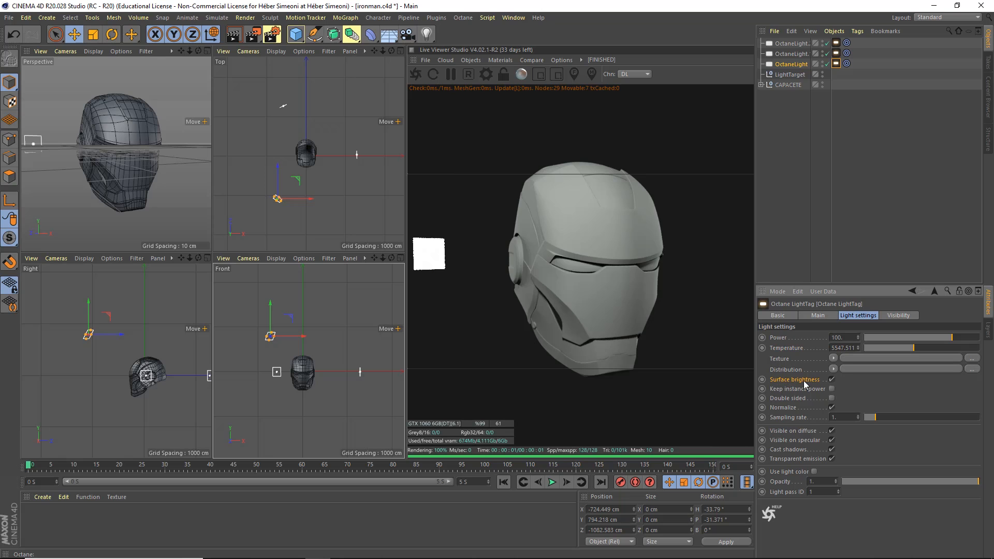
pyautogui.click(833, 380)
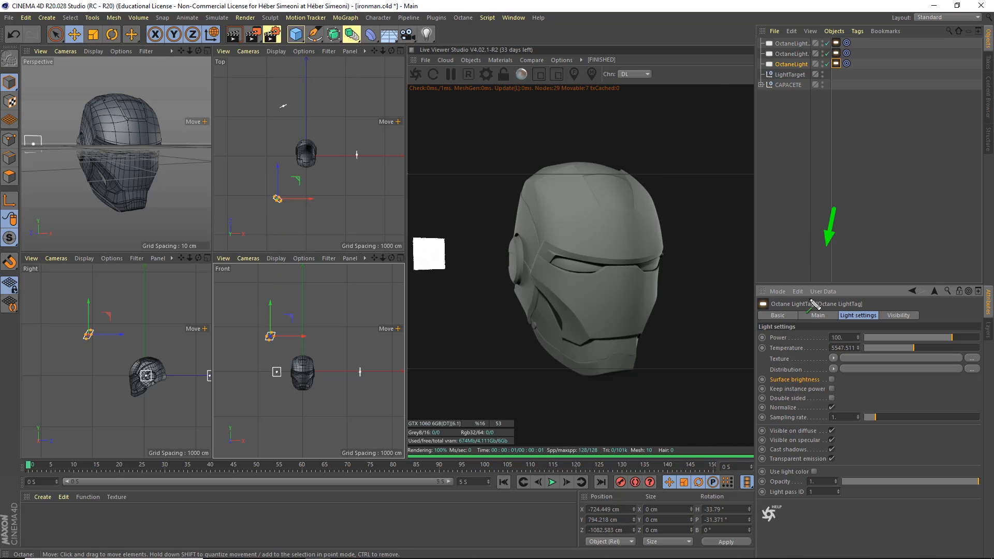
# Scale up the front area light uniformly to about four times its size.
pyautogui.moveTo(963, 337); pyautogui.dragTo(943, 338)
pyautogui.hotkey('ctrl', 'z')
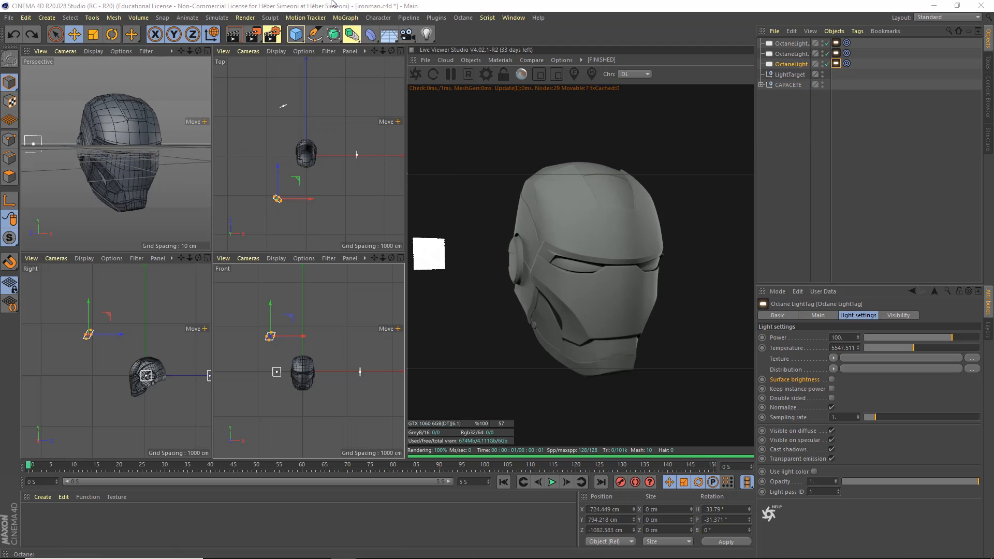
pyautogui.press('t')
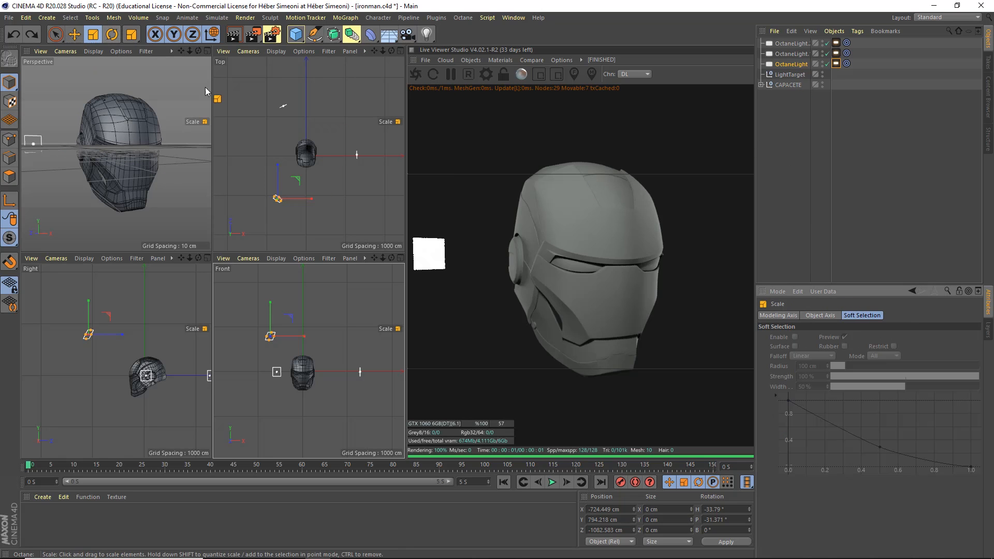
pyautogui.moveTo(322, 177)
pyautogui.mouseDown()
pyautogui.moveTo(349, 156)
pyautogui.moveTo(309, 185)
pyautogui.moveTo(336, 189)
pyautogui.mouseUp()
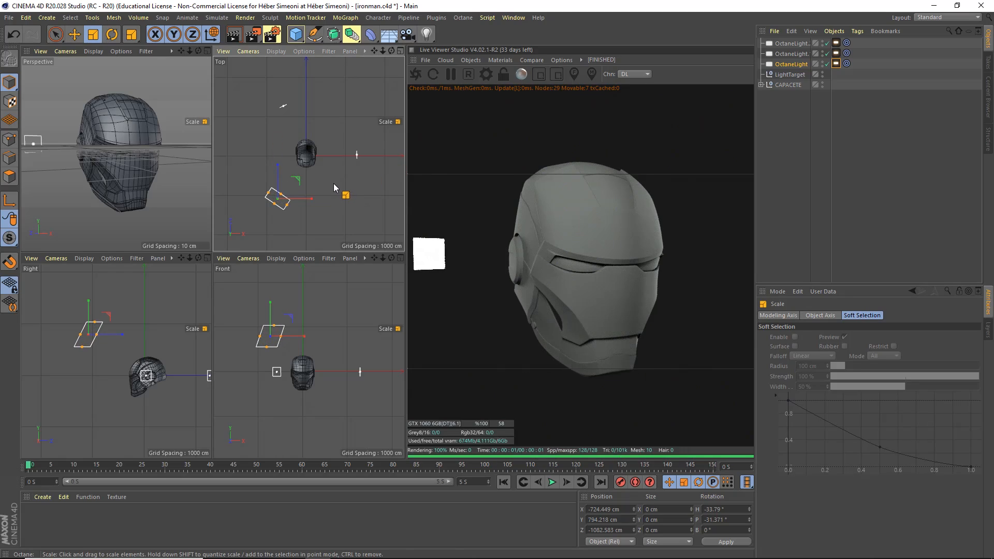
pyautogui.moveTo(324, 188); pyautogui.dragTo(356, 192)
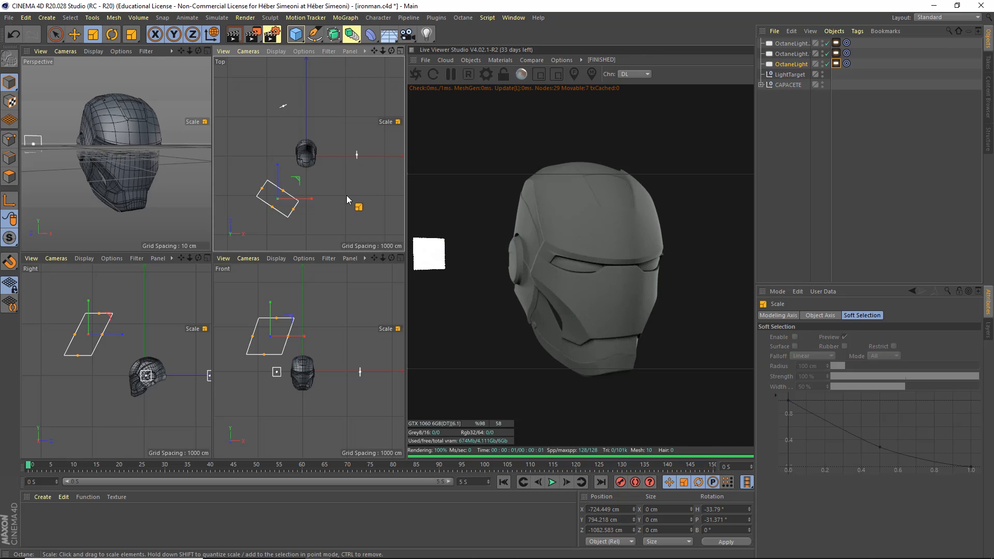
pyautogui.moveTo(347, 195); pyautogui.dragTo(119, 262)
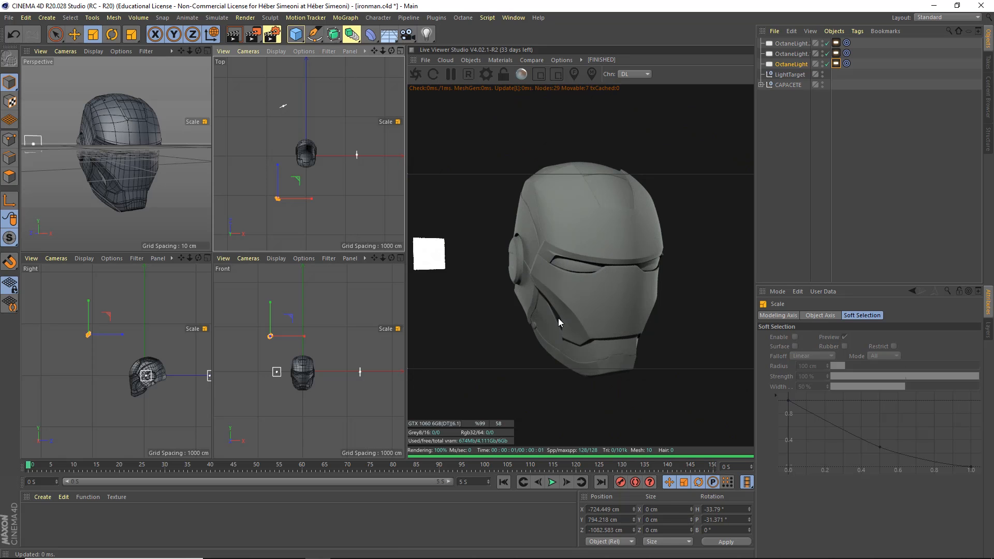
pyautogui.moveTo(359, 190); pyautogui.dragTo(328, 192)
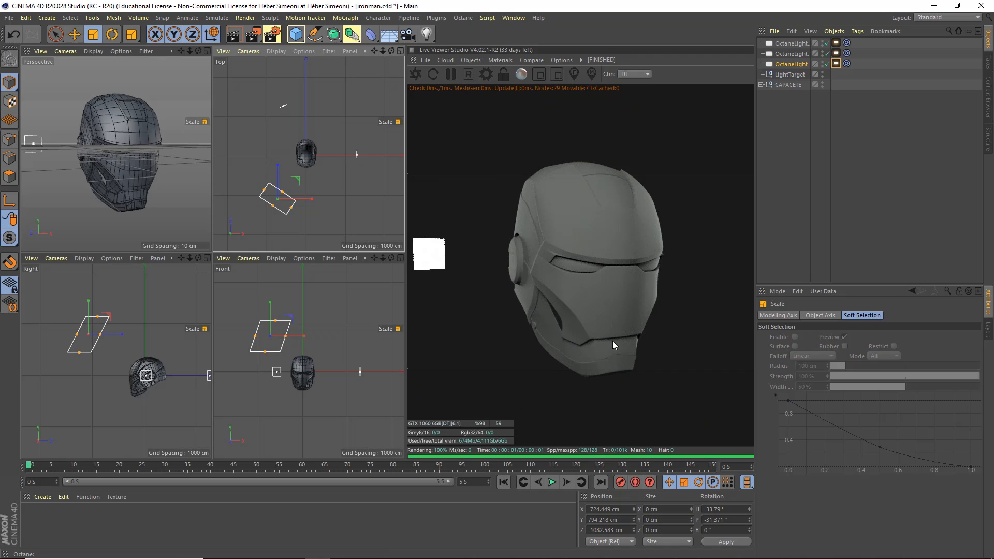
# Raise the front area light's power to about 243 in its Octane light tag.
pyautogui.click(837, 64)
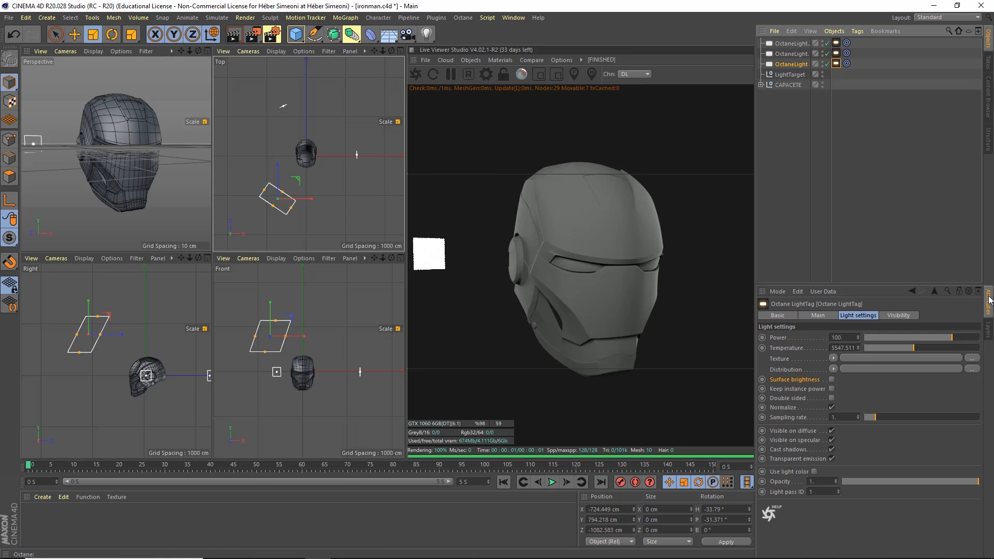
pyautogui.click(955, 340)
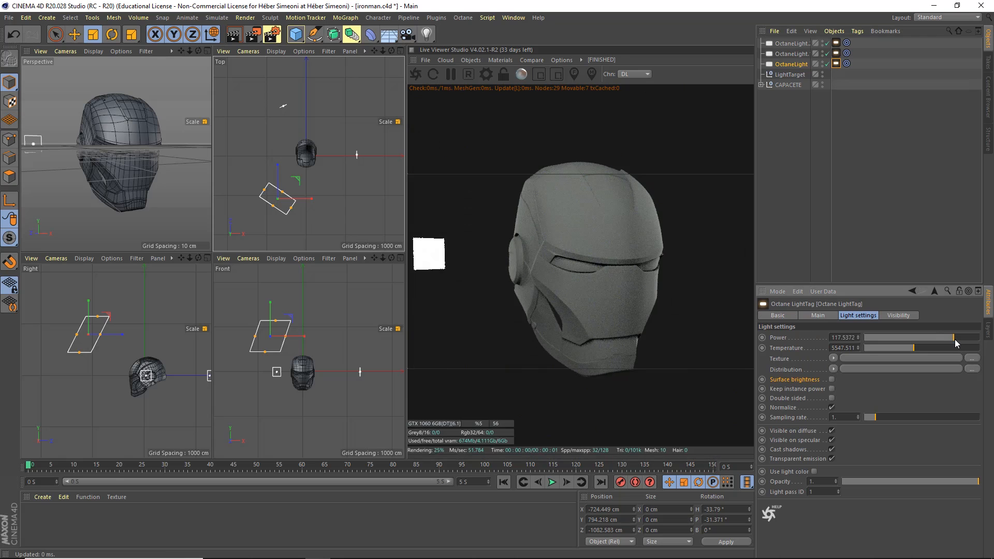
pyautogui.click(957, 340)
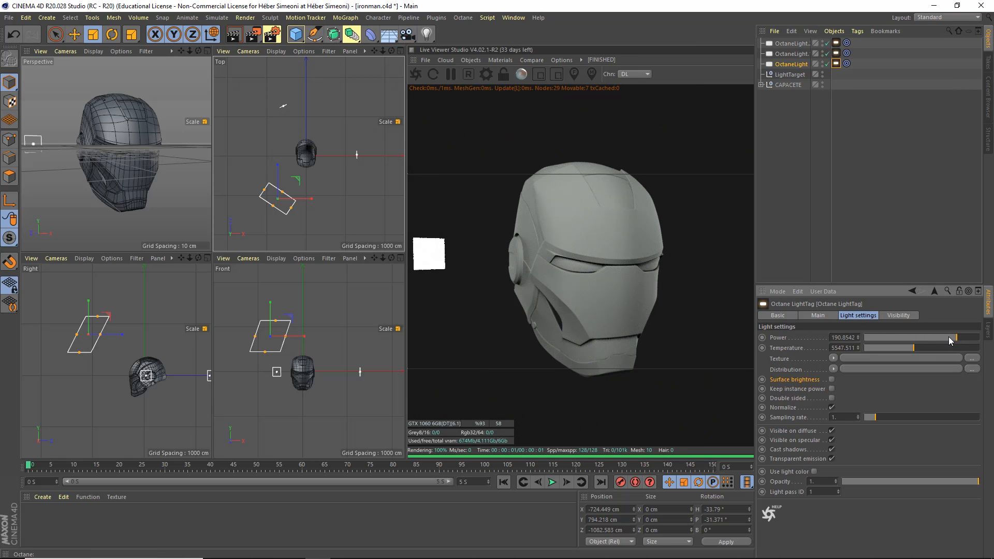
pyautogui.click(959, 337)
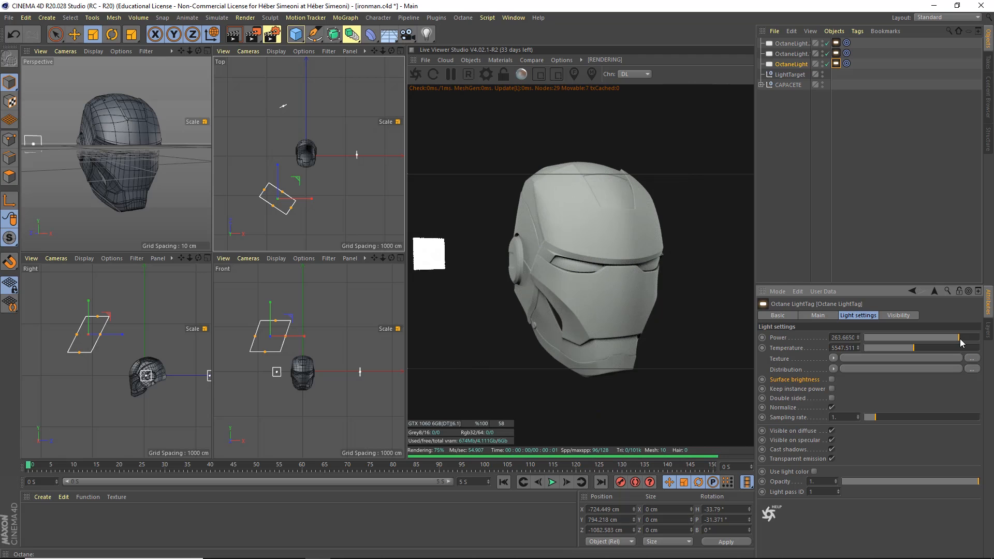
pyautogui.click(957, 339)
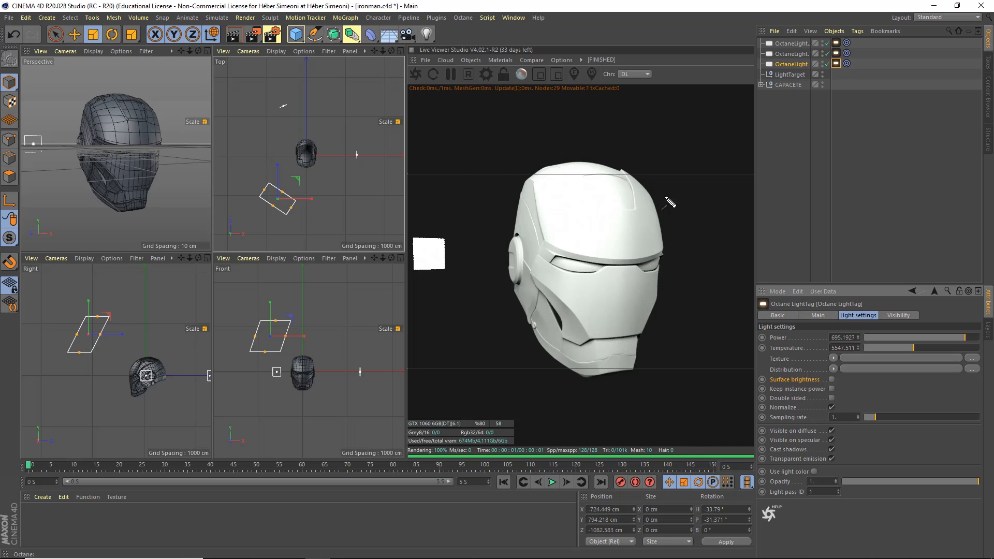
pyautogui.moveTo(651, 145)
pyautogui.mouseDown()
pyautogui.moveTo(579, 199)
pyautogui.moveTo(595, 176)
pyautogui.moveTo(585, 208)
pyautogui.moveTo(623, 212)
pyautogui.mouseUp()
pyautogui.click(959, 340)
pyautogui.moveTo(959, 338); pyautogui.dragTo(958, 338)
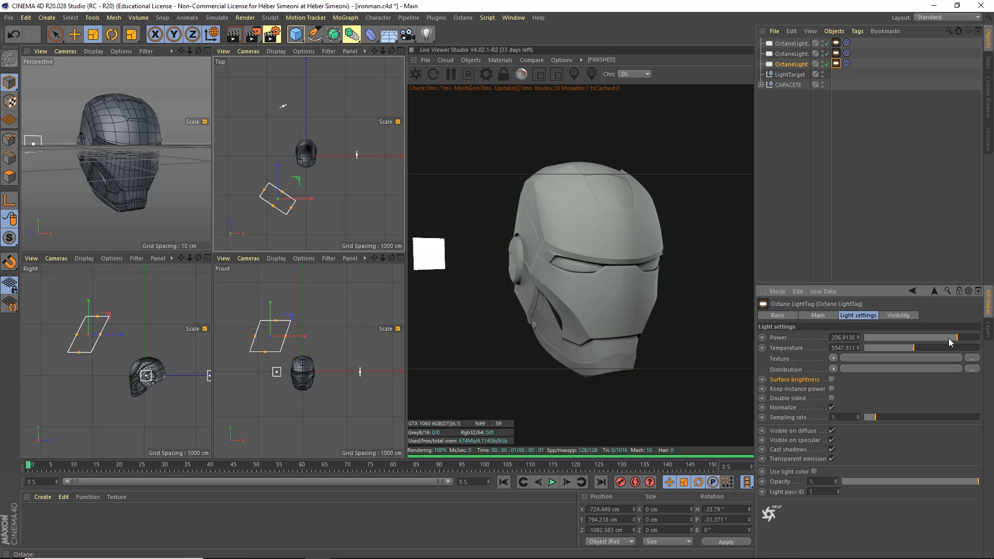
pyautogui.moveTo(958, 338); pyautogui.dragTo(958, 338)
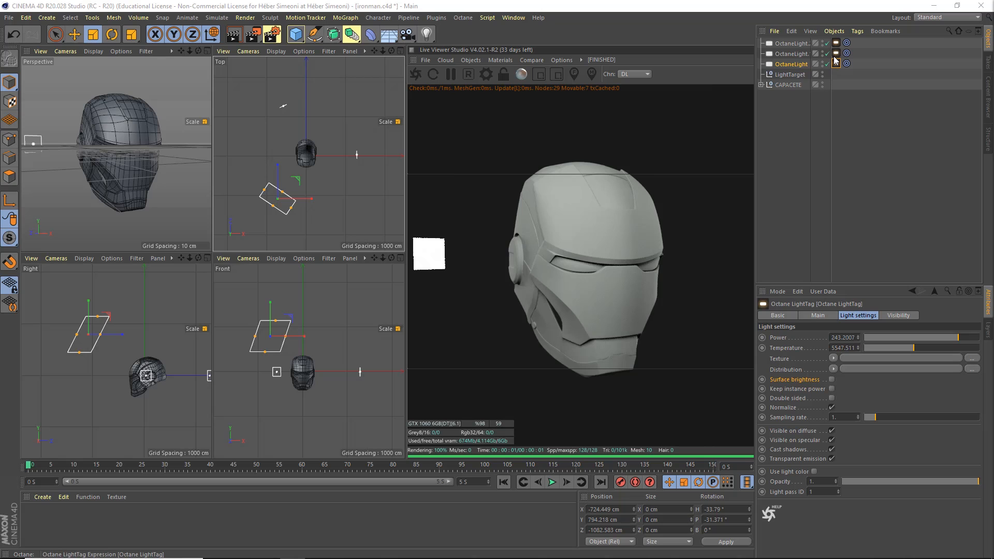
# Stretch the area light beside the helmet vertically into a tall, narrow strip extending well above and below the helmet.
pyautogui.click(358, 156)
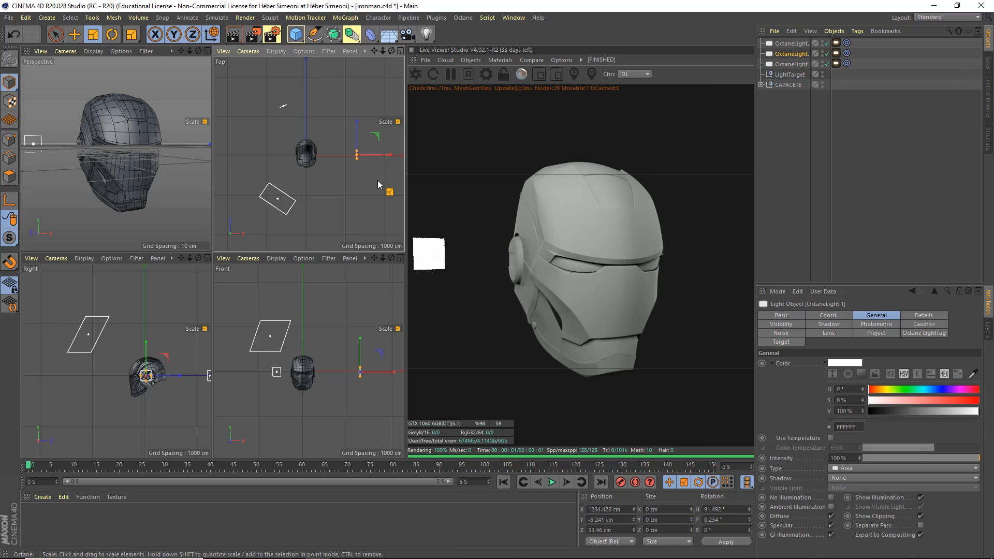
pyautogui.scroll(5, 396, 363)
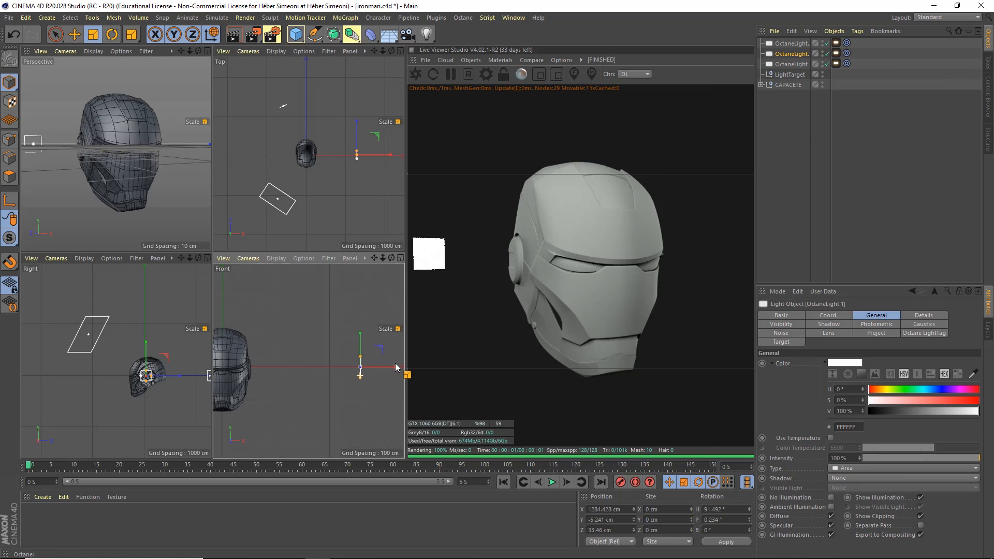
pyautogui.scroll(5, 348, 184)
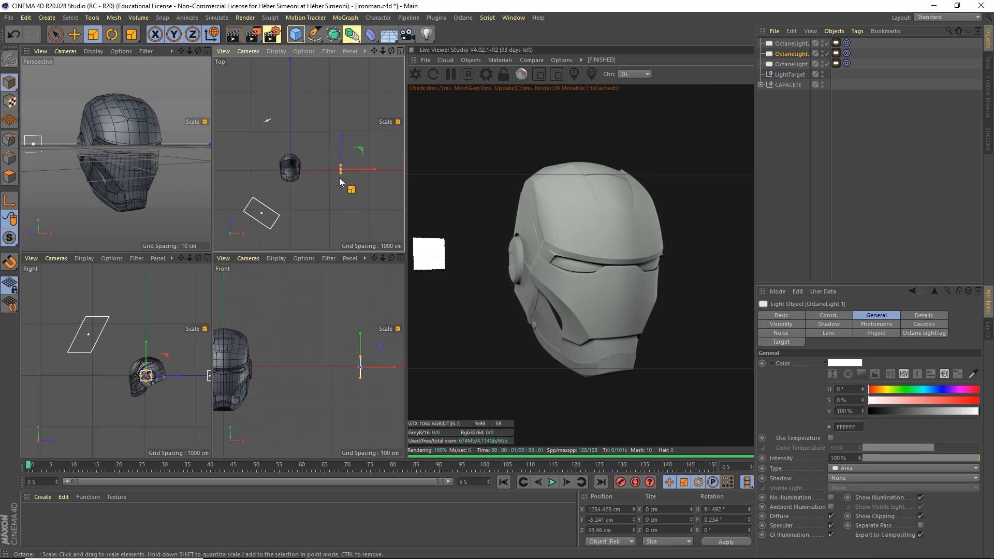
pyautogui.scroll(-3, 365, 358)
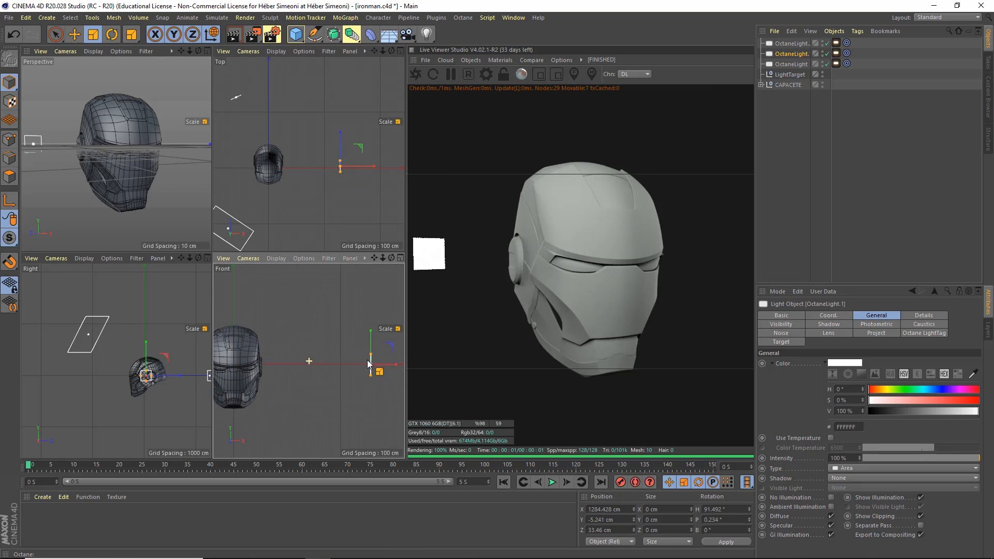
pyautogui.press('e')
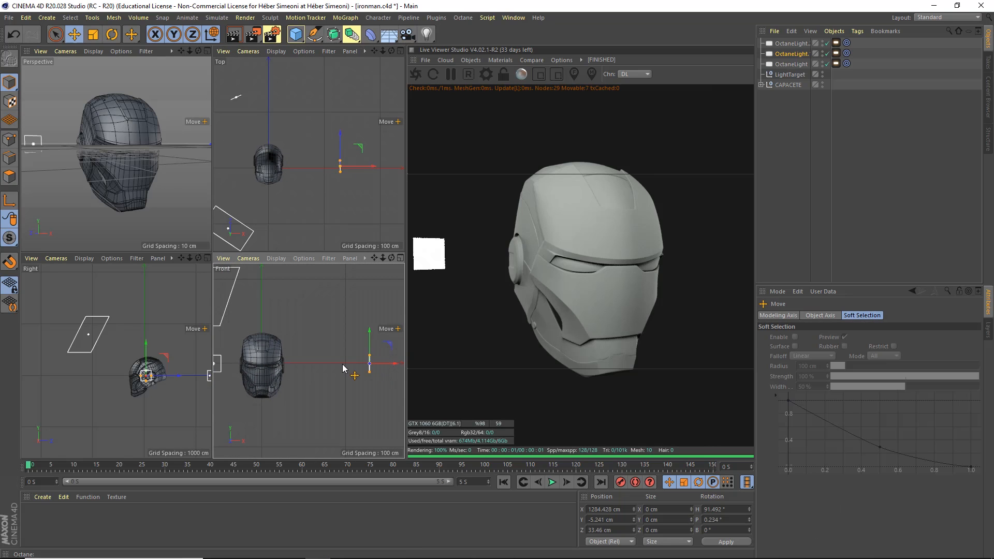
pyautogui.scroll(4, 350, 362)
pyautogui.keyDown('alt'); pyautogui.moveTo(395, 363); pyautogui.dragTo(329, 353, button='middle'); pyautogui.keyUp('alt')
pyautogui.scroll(2, 329, 353)
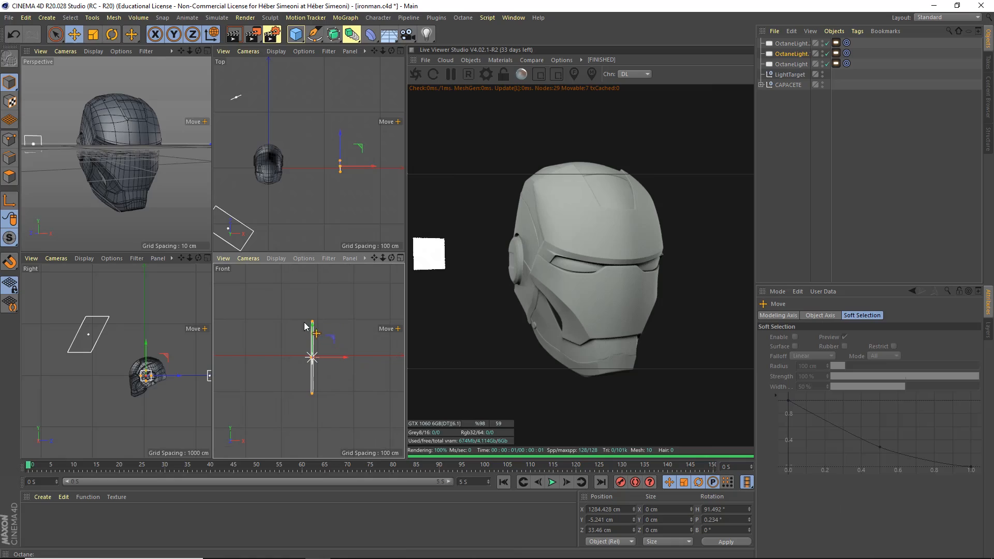
pyautogui.scroll(-5, 341, 347)
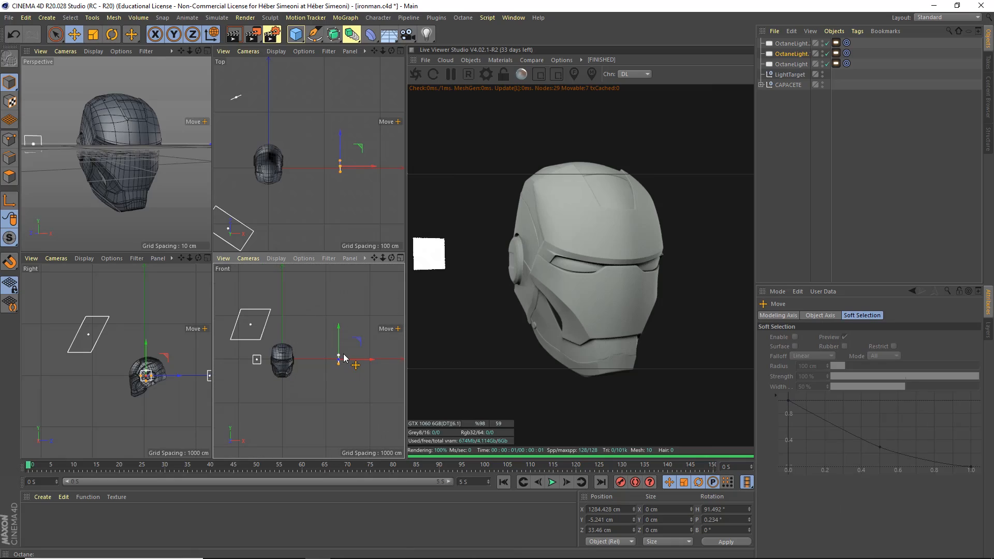
pyautogui.moveTo(344, 341)
pyautogui.mouseDown()
pyautogui.moveTo(346, 307)
pyautogui.moveTo(342, 356)
pyautogui.moveTo(344, 308)
pyautogui.moveTo(338, 338)
pyautogui.mouseUp()
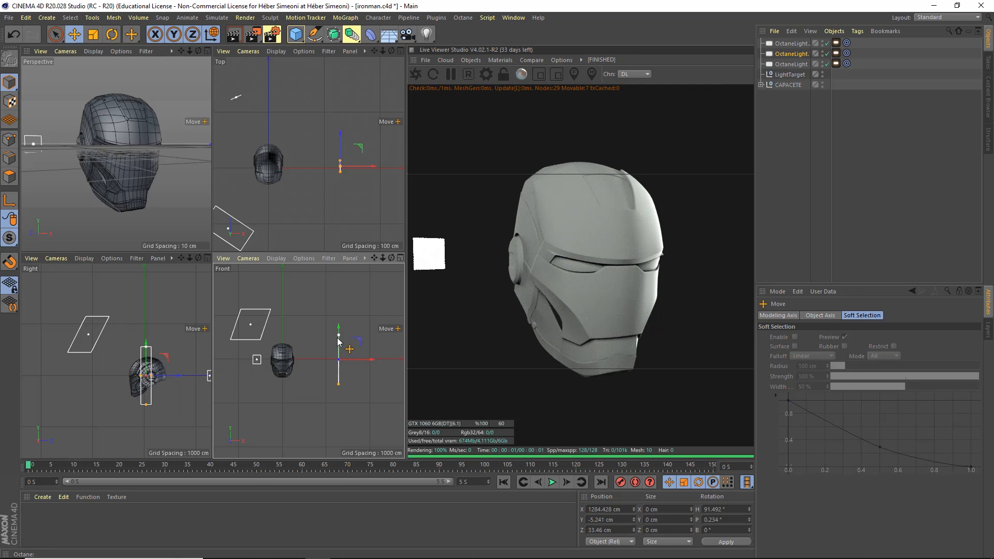
pyautogui.moveTo(339, 335); pyautogui.dragTo(341, 328)
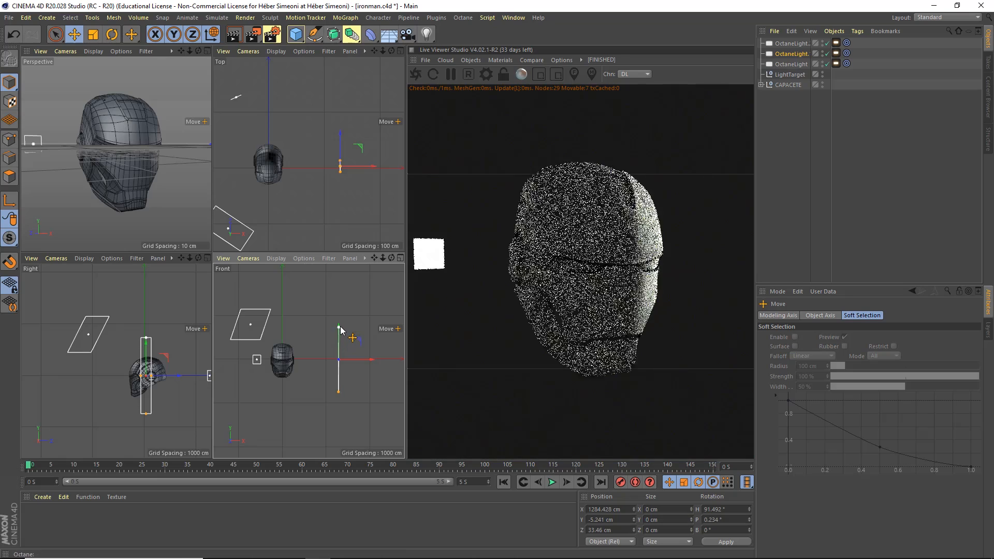
# Move the tall side light back to about Z 460 cm, keeping its X position and height.
pyautogui.moveTo(340, 160); pyautogui.dragTo(341, 128)
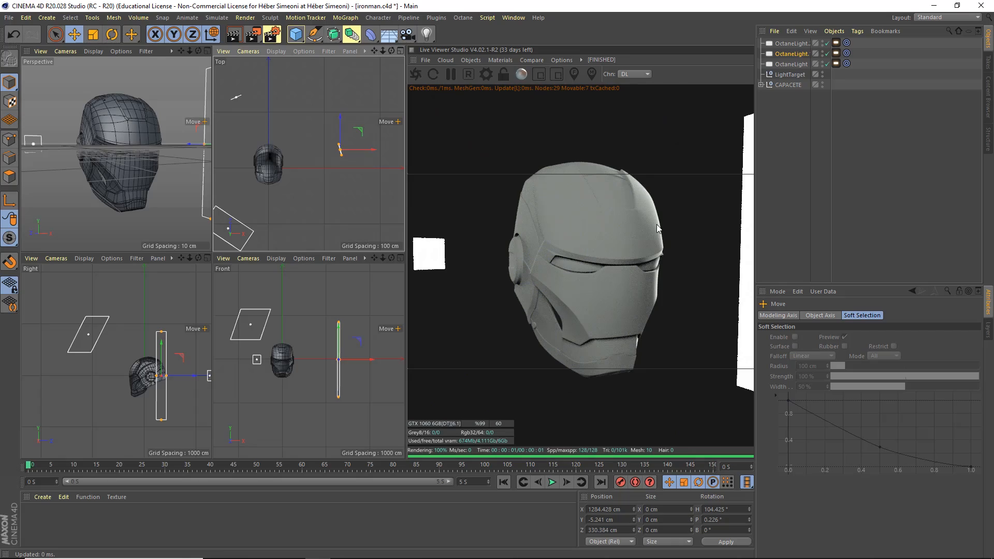
pyautogui.moveTo(339, 343)
pyautogui.mouseDown()
pyautogui.moveTo(340, 354)
pyautogui.moveTo(349, 335)
pyautogui.mouseUp()
pyautogui.hotkey('ctrl', 'z')
pyautogui.moveTo(340, 127); pyautogui.dragTo(341, 120)
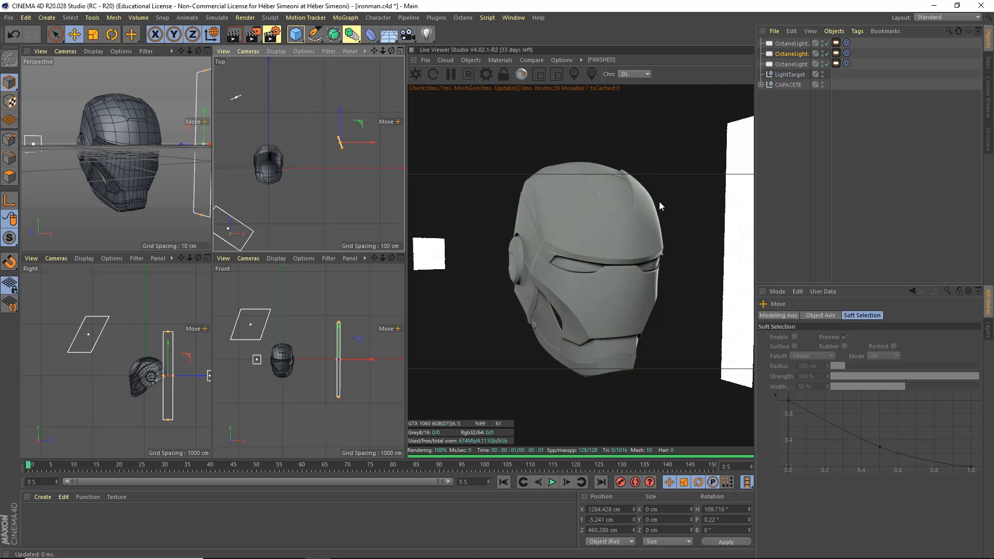
# Stretch the area light behind the helmet vertically into a tall, narrow strip.
pyautogui.click(791, 44)
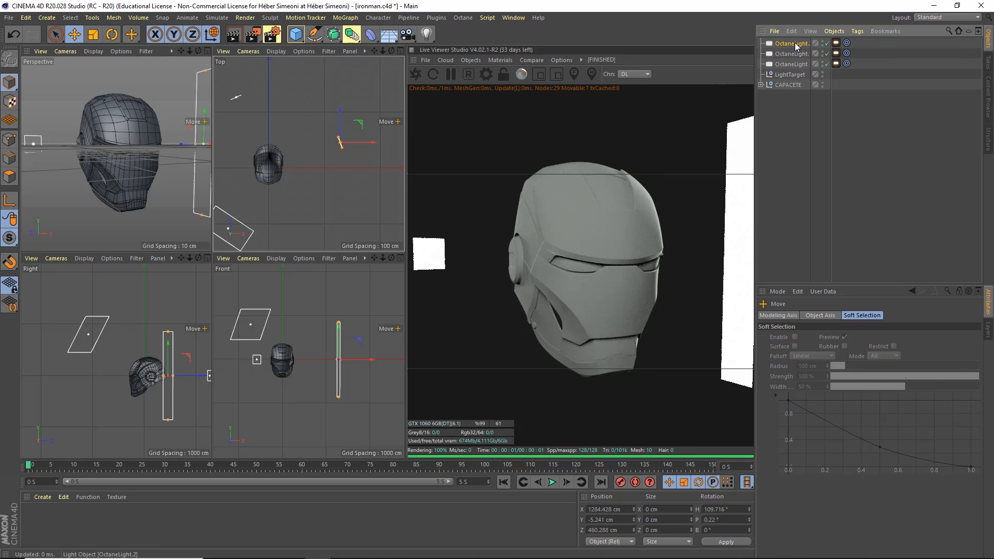
pyautogui.keyDown('alt'); pyautogui.moveTo(288, 165); pyautogui.dragTo(335, 177, button='middle'); pyautogui.keyUp('alt')
pyautogui.keyDown('alt'); pyautogui.moveTo(259, 366); pyautogui.dragTo(290, 370, button='middle'); pyautogui.keyUp('alt')
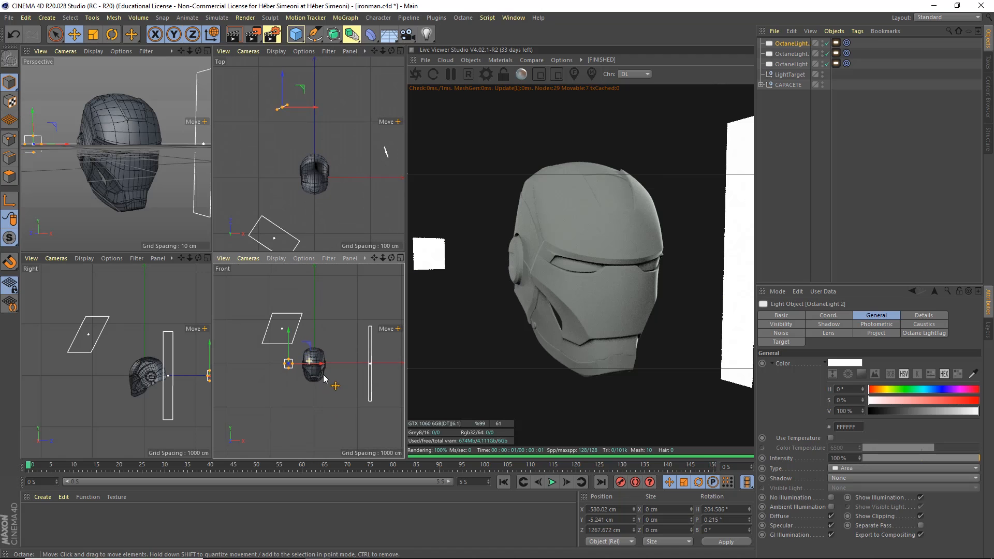
pyautogui.scroll(5, 290, 371)
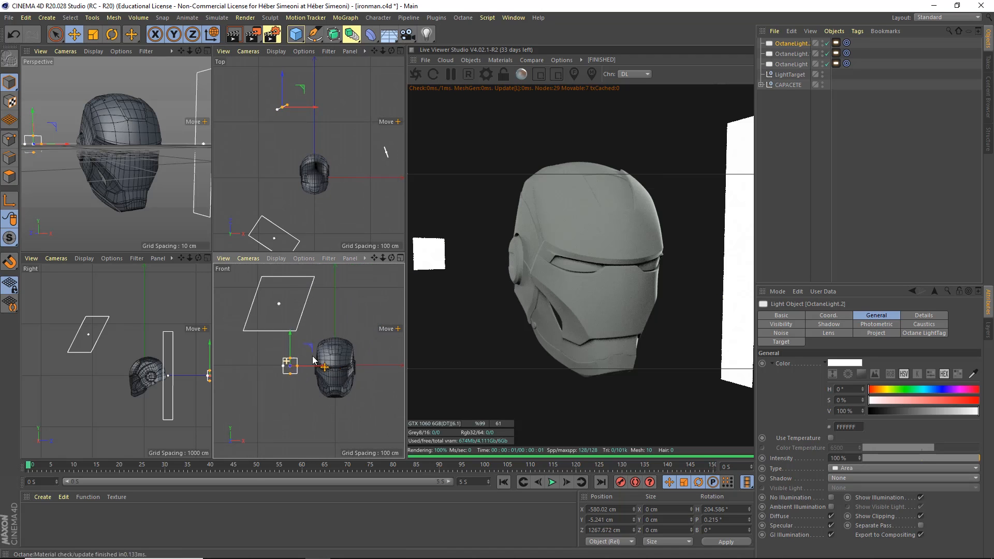
pyautogui.keyDown('alt'); pyautogui.moveTo(336, 366); pyautogui.dragTo(340, 365, button='right'); pyautogui.keyUp('alt')
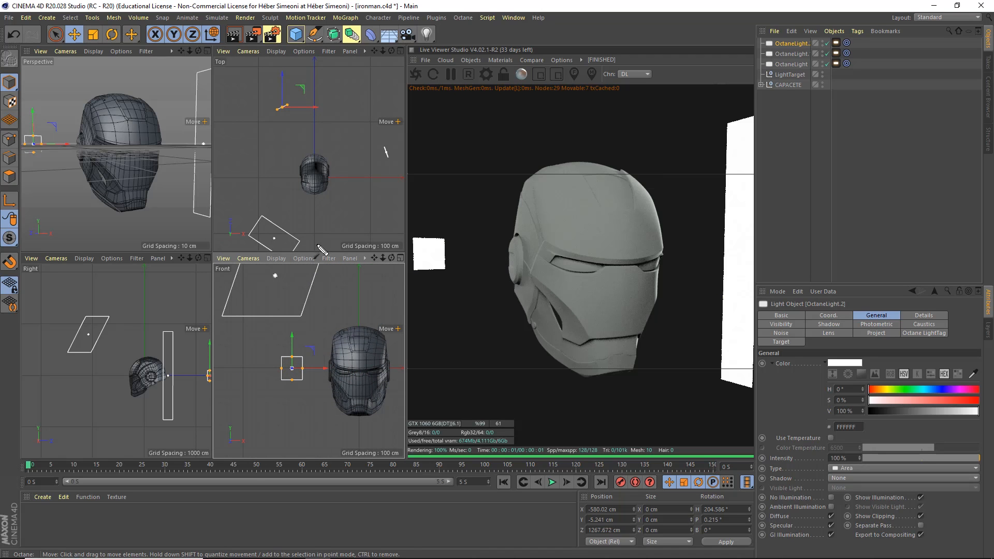
pyautogui.moveTo(317, 243)
pyautogui.mouseDown()
pyautogui.moveTo(292, 356)
pyautogui.moveTo(310, 256)
pyautogui.moveTo(312, 335)
pyautogui.moveTo(317, 284)
pyautogui.moveTo(301, 291)
pyautogui.moveTo(294, 313)
pyautogui.mouseUp()
pyautogui.press('Escape')
pyautogui.scroll(-3, 321, 290)
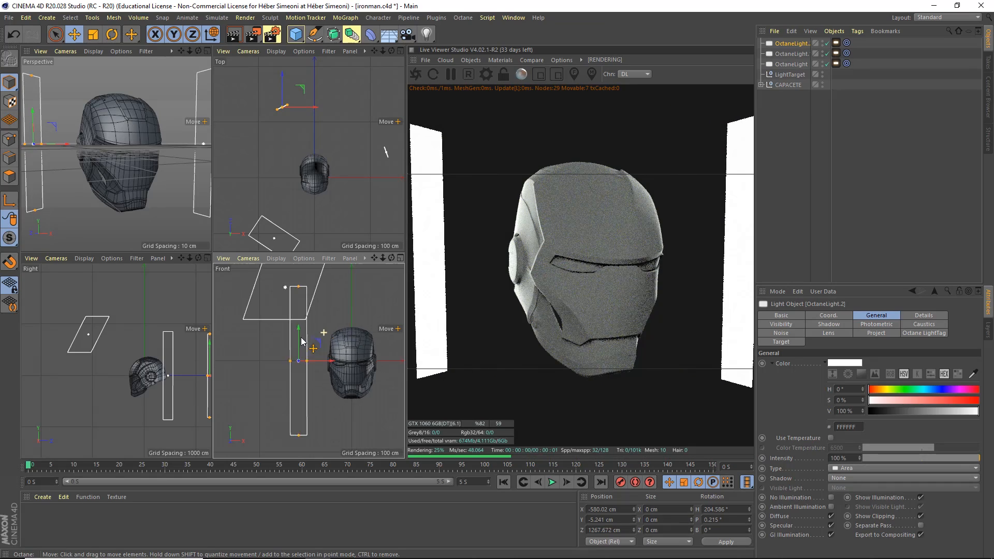
# Move the rear strip light closer to the helmet at about X -413 cm and extend its height further.
pyautogui.keyDown('alt'); pyautogui.moveTo(318, 156); pyautogui.dragTo(307, 165, button='middle'); pyautogui.keyUp('alt')
pyautogui.moveTo(300, 119); pyautogui.dragTo(310, 116)
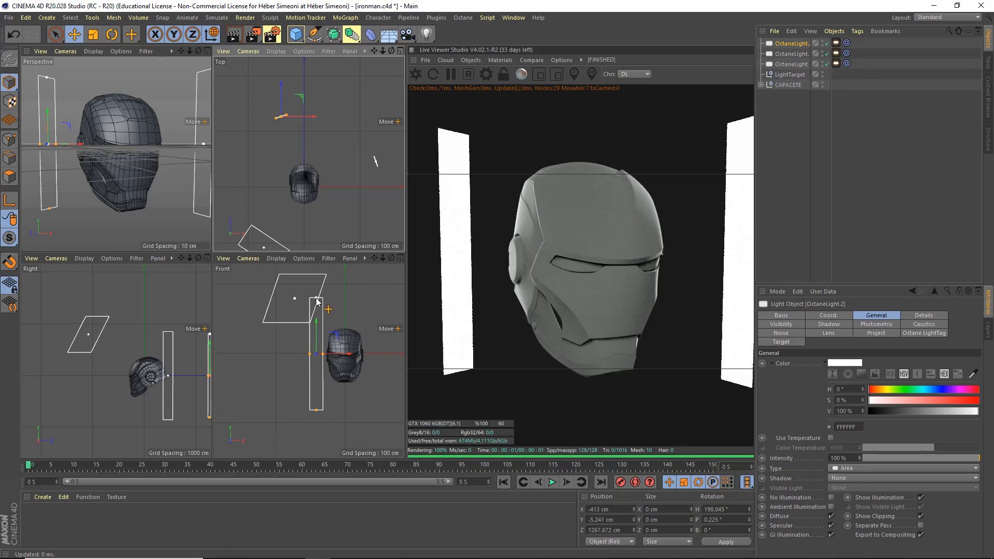
pyautogui.moveTo(316, 298); pyautogui.dragTo(317, 252)
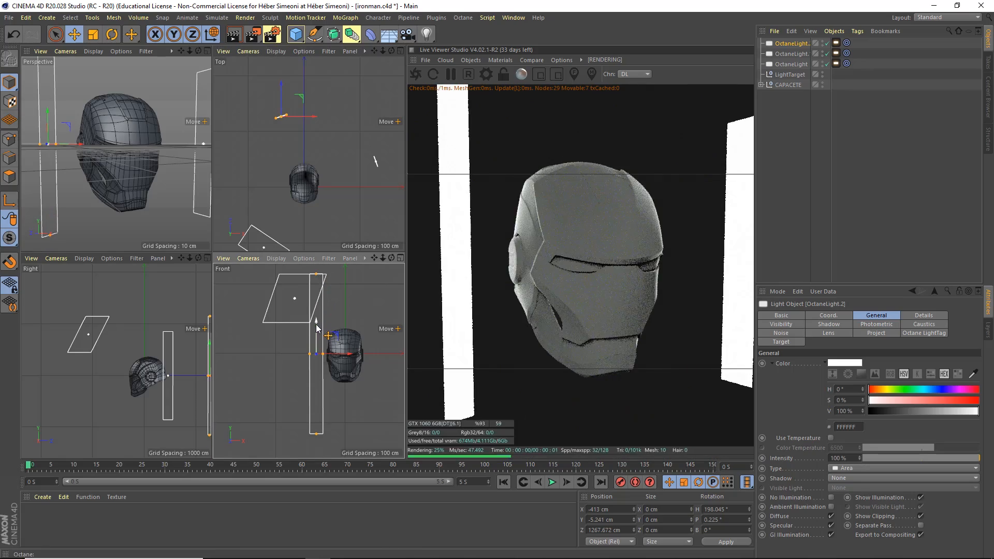
# Try lowering the rear strip light below the helmet, undo that, and set its height to about Y 2 cm.
pyautogui.moveTo(316, 324); pyautogui.dragTo(343, 366)
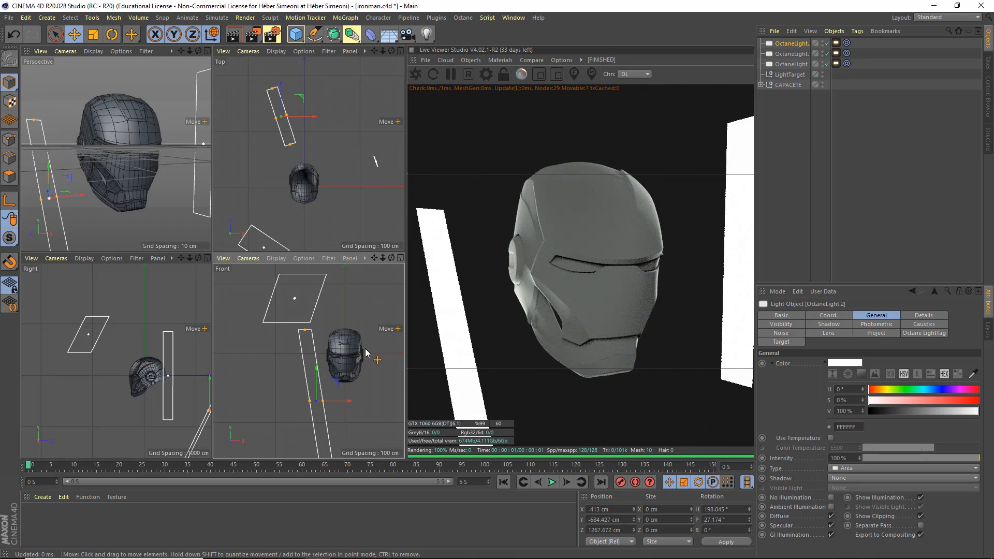
pyautogui.hotkey('ctrl', 'z')
pyautogui.moveTo(316, 348); pyautogui.dragTo(318, 334)
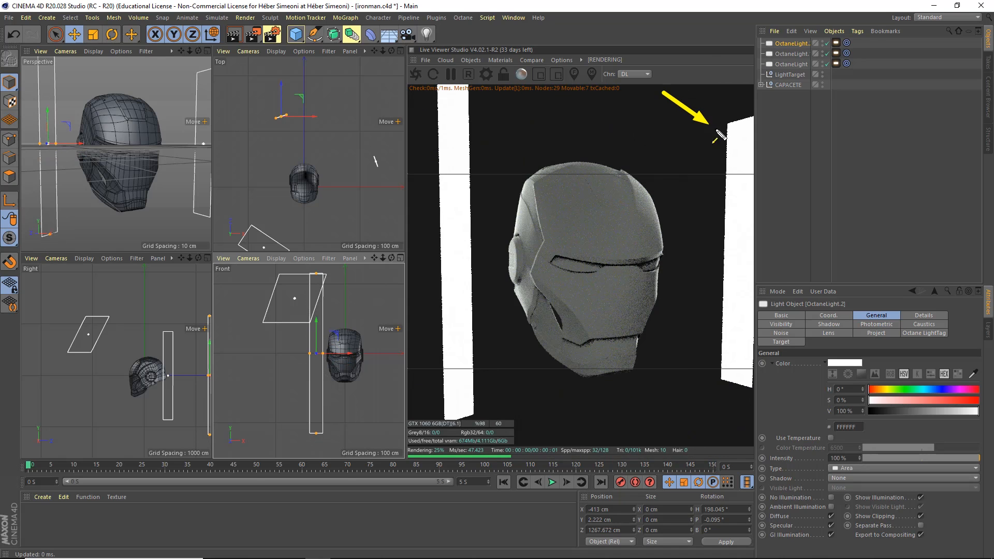
pyautogui.moveTo(541, 102); pyautogui.dragTo(478, 164)
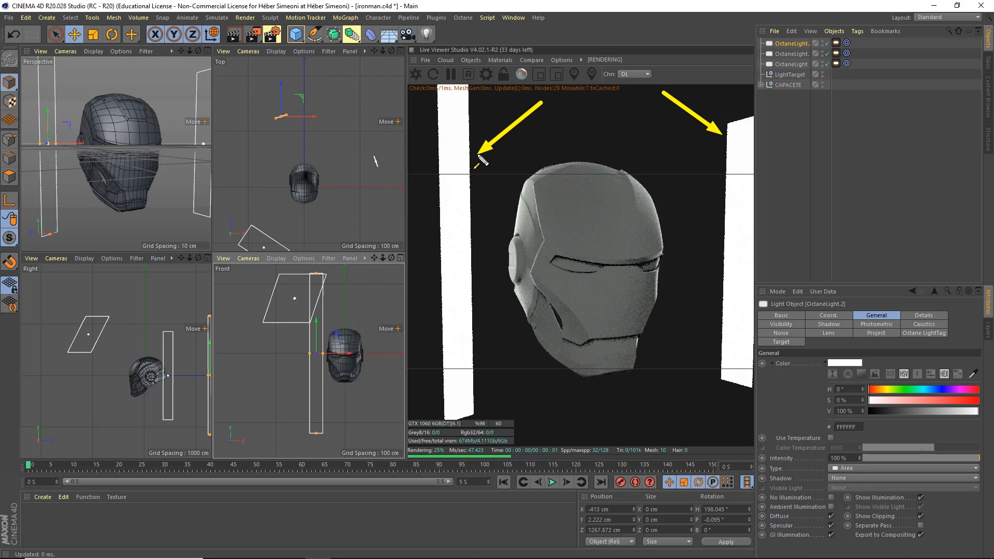
pyautogui.press('Escape')
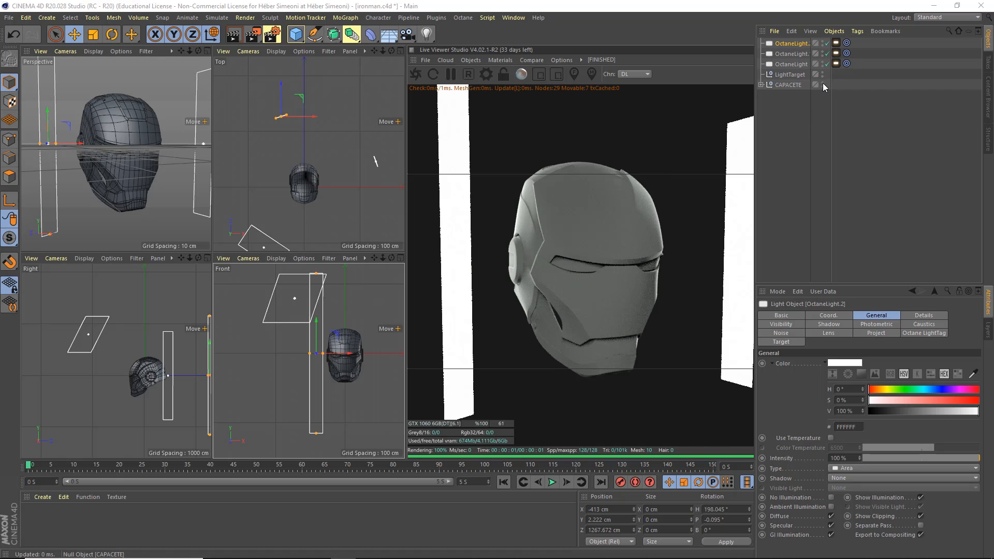
# Set the tall side light's power to about 66.8 and the rear strip light's power to about 52.4.
pyautogui.click(836, 63)
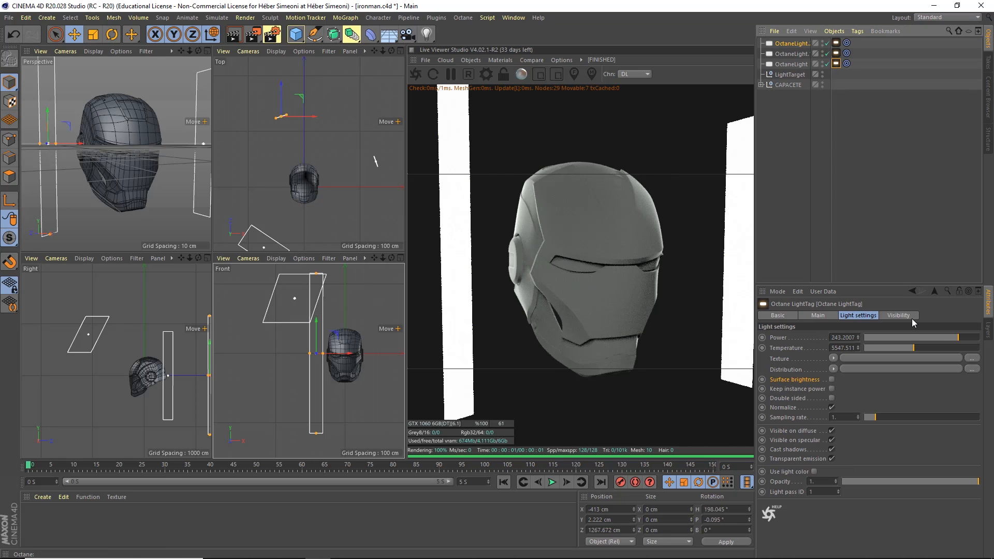
pyautogui.click(836, 52)
pyautogui.click(947, 337)
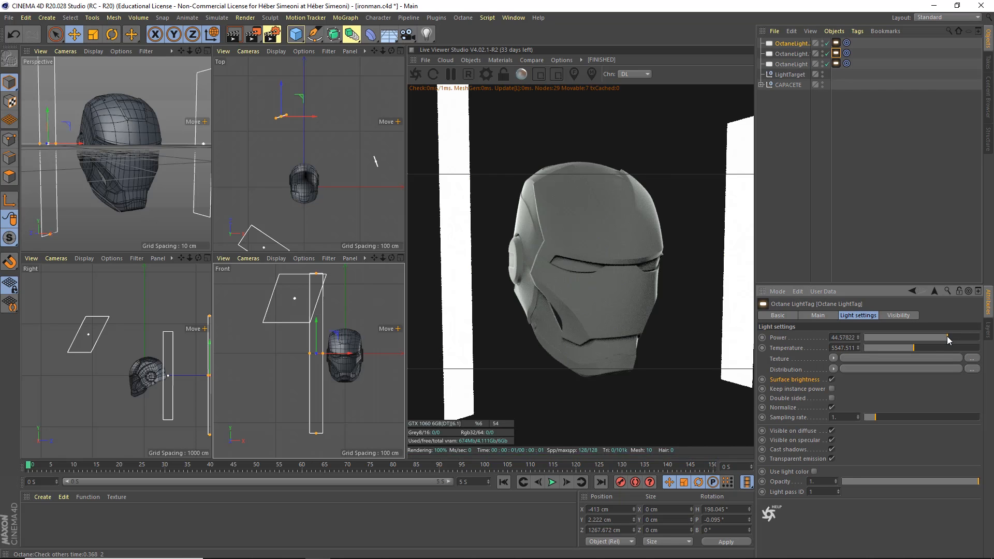
pyautogui.moveTo(947, 336); pyautogui.dragTo(951, 336)
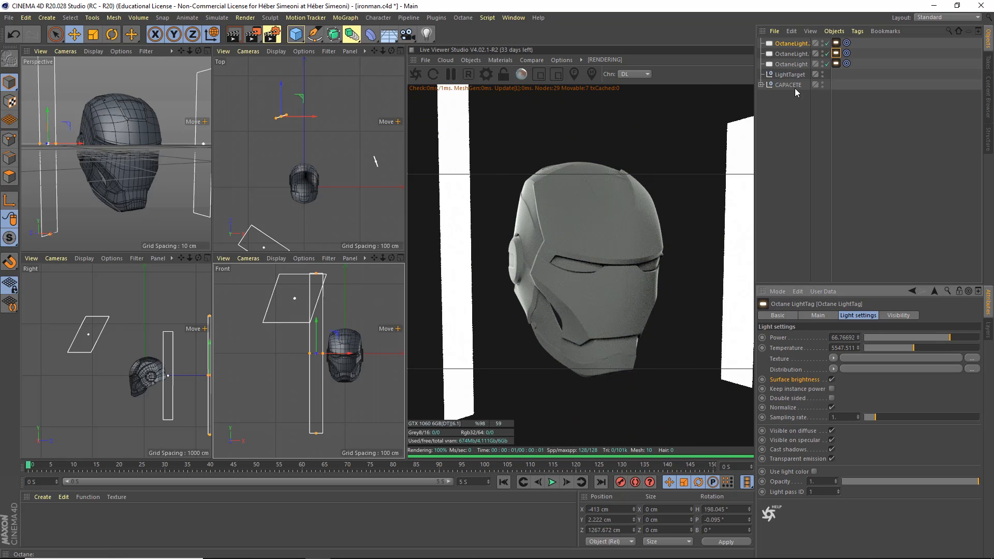
pyautogui.click(837, 44)
pyautogui.moveTo(951, 342); pyautogui.dragTo(948, 338)
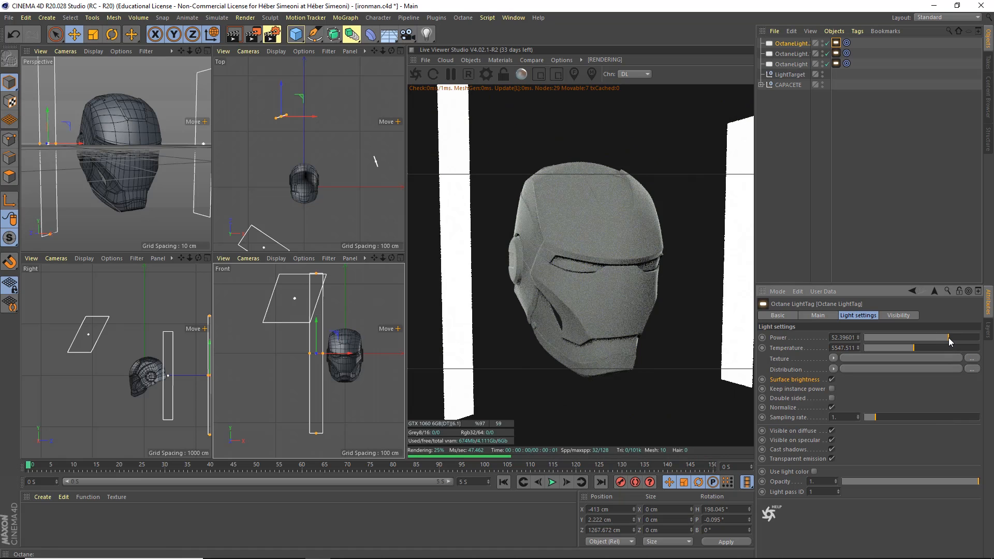
# Raise the slanted front area light's power to about 336 and clear the selection.
pyautogui.click(836, 64)
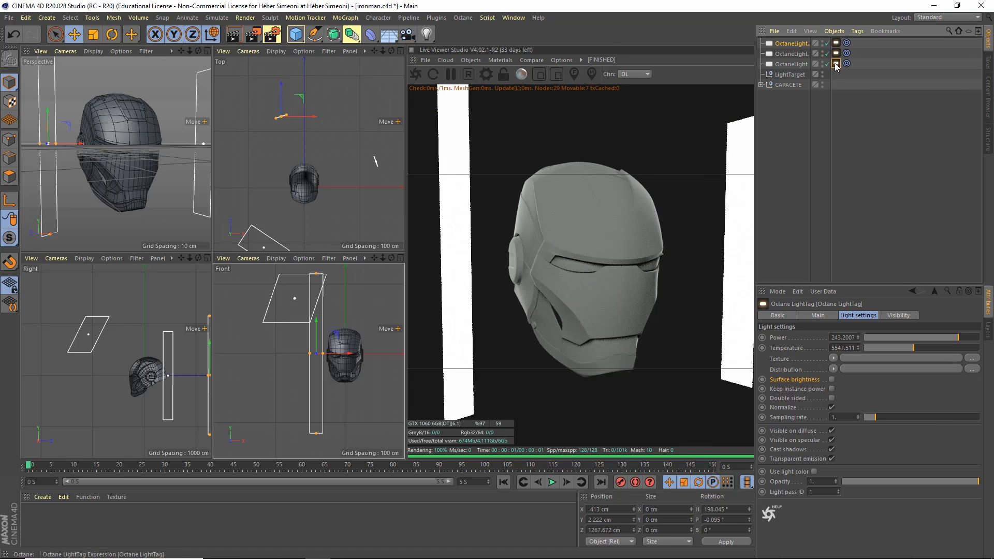
pyautogui.moveTo(960, 340); pyautogui.dragTo(963, 336)
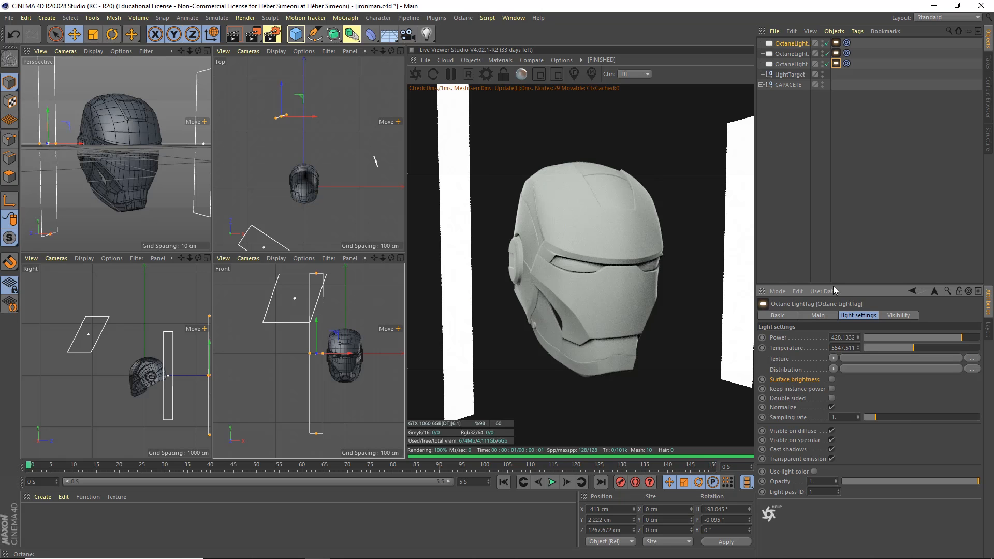
pyautogui.moveTo(961, 337); pyautogui.dragTo(960, 337)
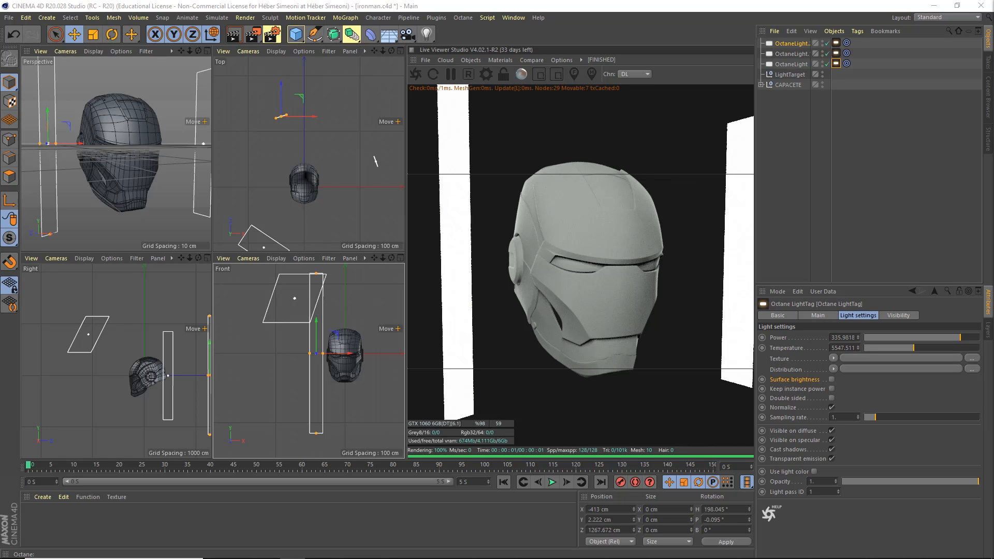
pyautogui.click(835, 153)
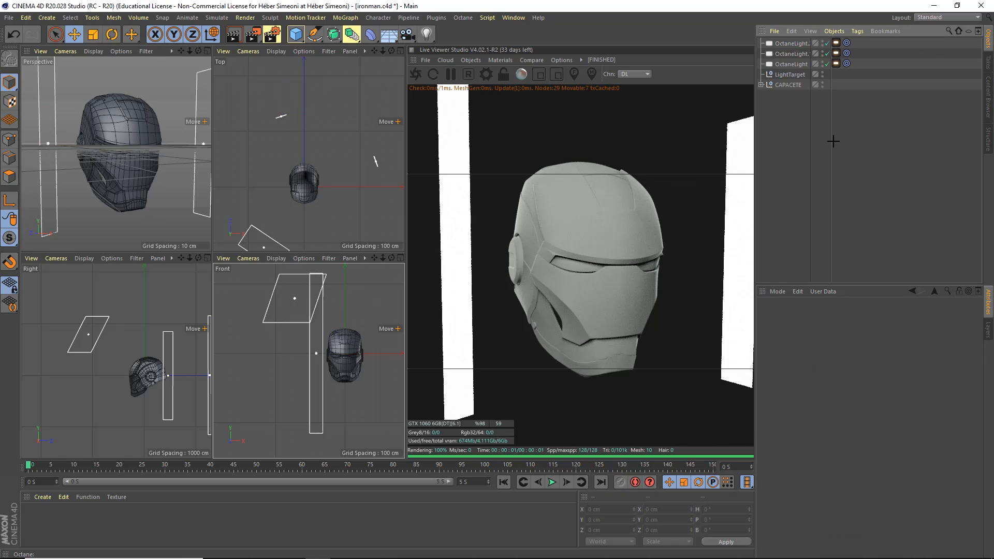
pyautogui.moveTo(127, 391); pyautogui.dragTo(81, 530)
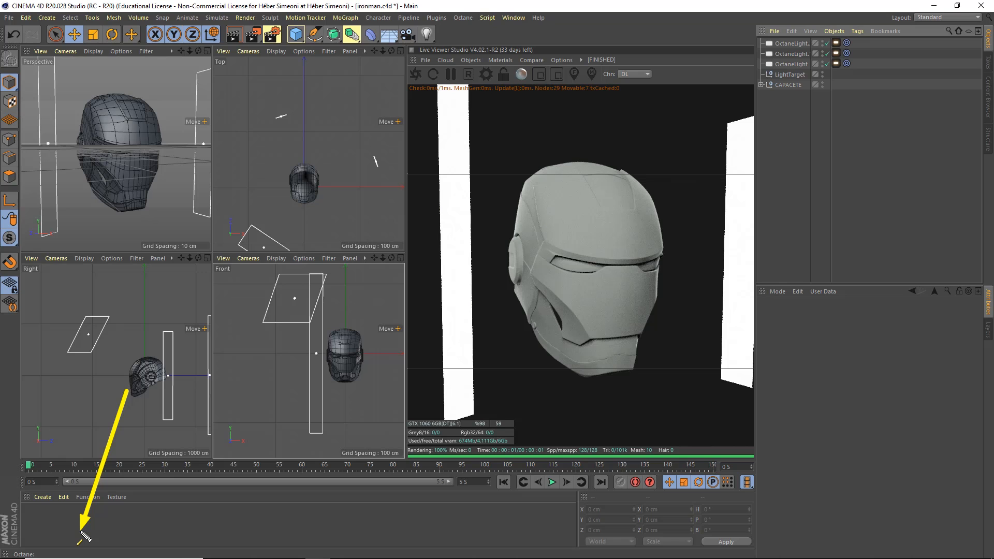
pyautogui.moveTo(900, 209)
pyautogui.mouseDown()
pyautogui.moveTo(870, 113)
pyautogui.moveTo(812, 45)
pyautogui.moveTo(796, 52)
pyautogui.moveTo(816, 51)
pyautogui.mouseUp()
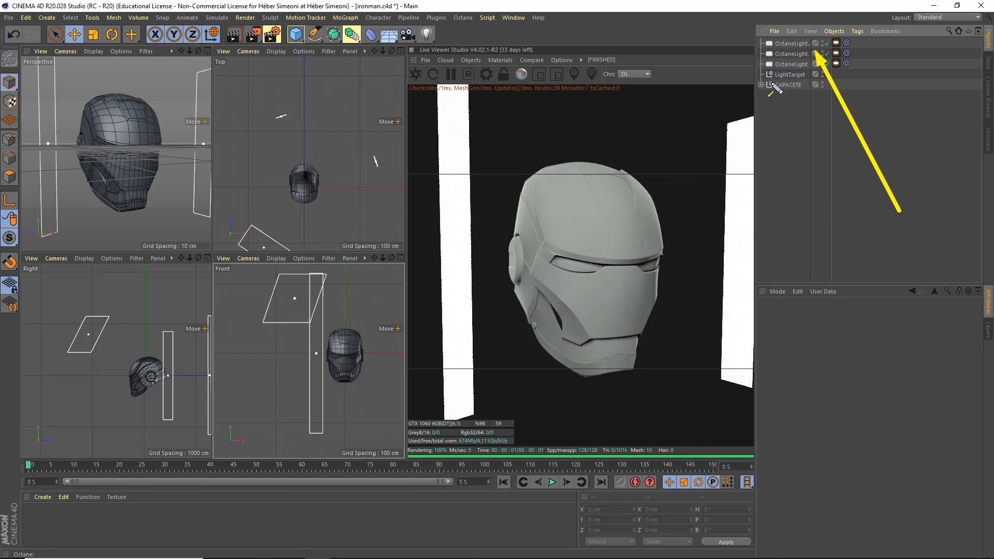
pyautogui.hotkey('ctrl', 'z')
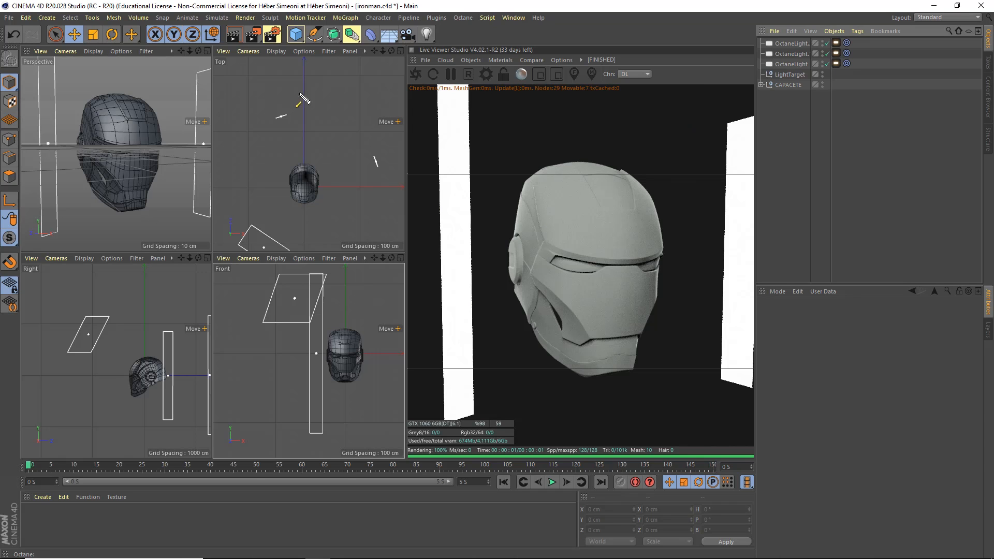
pyautogui.moveTo(387, 176)
pyautogui.mouseDown()
pyautogui.moveTo(439, 56)
pyautogui.moveTo(451, 53)
pyautogui.moveTo(434, 56)
pyautogui.moveTo(500, 66)
pyautogui.moveTo(489, 79)
pyautogui.mouseUp()
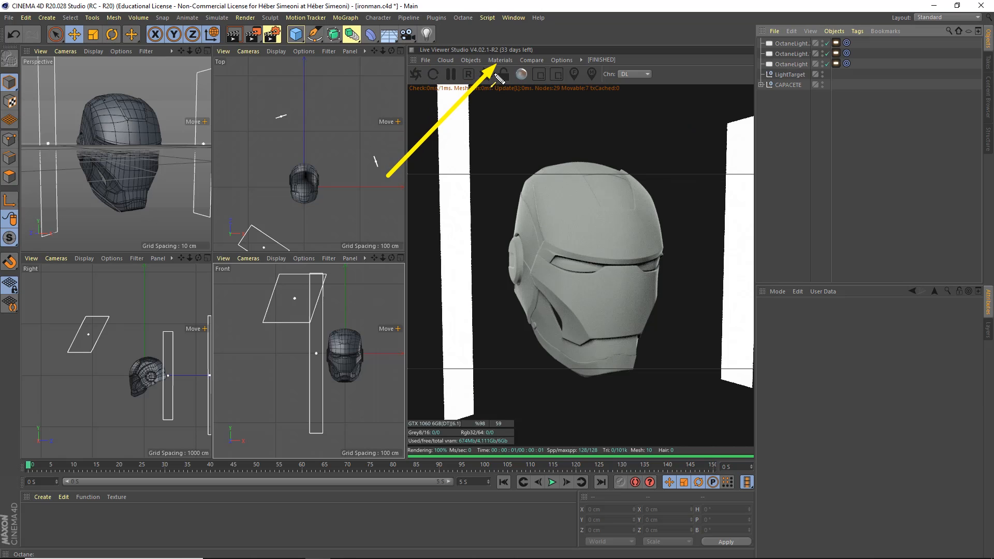
# Create an Octane Metallic material and assign it to the whole CAPACETE group.
pyautogui.click(500, 61)
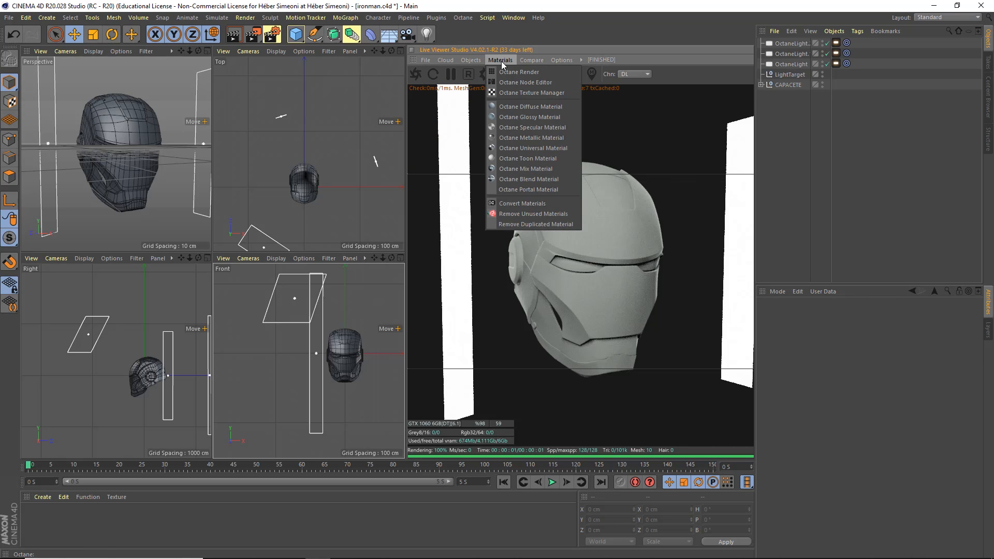
pyautogui.click(532, 139)
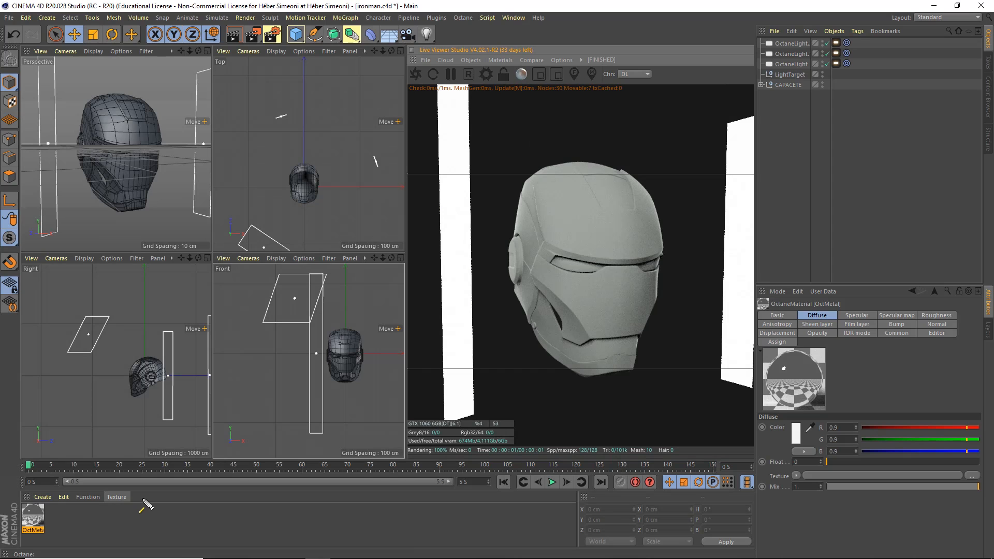
pyautogui.moveTo(148, 403)
pyautogui.mouseDown()
pyautogui.moveTo(51, 516)
pyautogui.moveTo(38, 512)
pyautogui.moveTo(780, 89)
pyautogui.mouseUp()
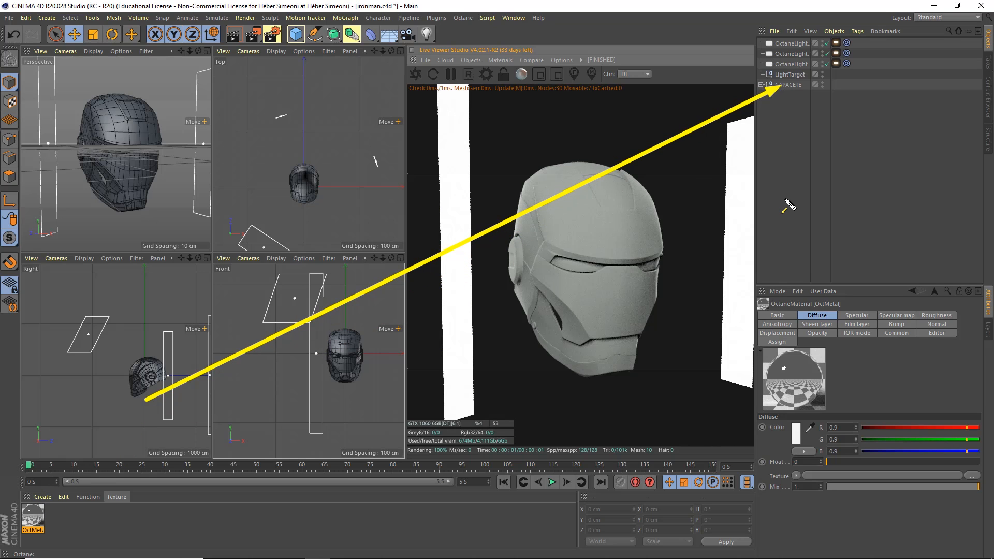
pyautogui.press('Escape')
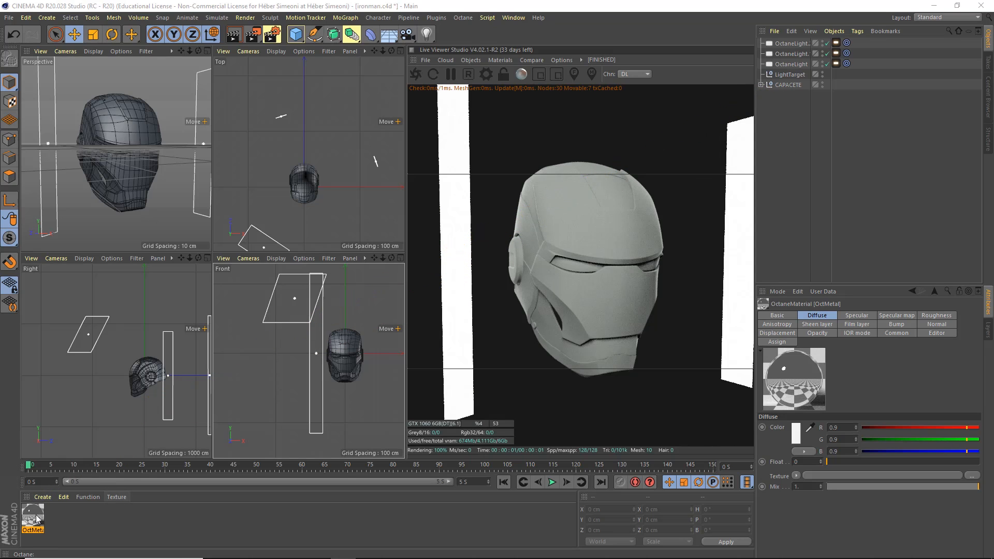
pyautogui.moveTo(35, 517)
pyautogui.mouseDown()
pyautogui.moveTo(424, 274)
pyautogui.moveTo(782, 85)
pyautogui.mouseUp()
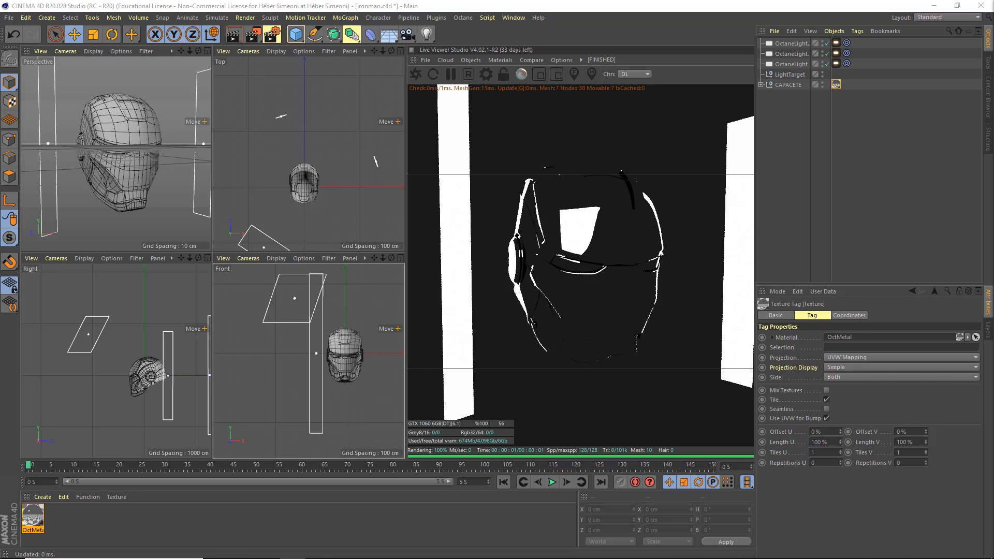
# Open the OctMetal material in the Material Editor and place the editor clear of the rendered helmet.
pyautogui.click(139, 539)
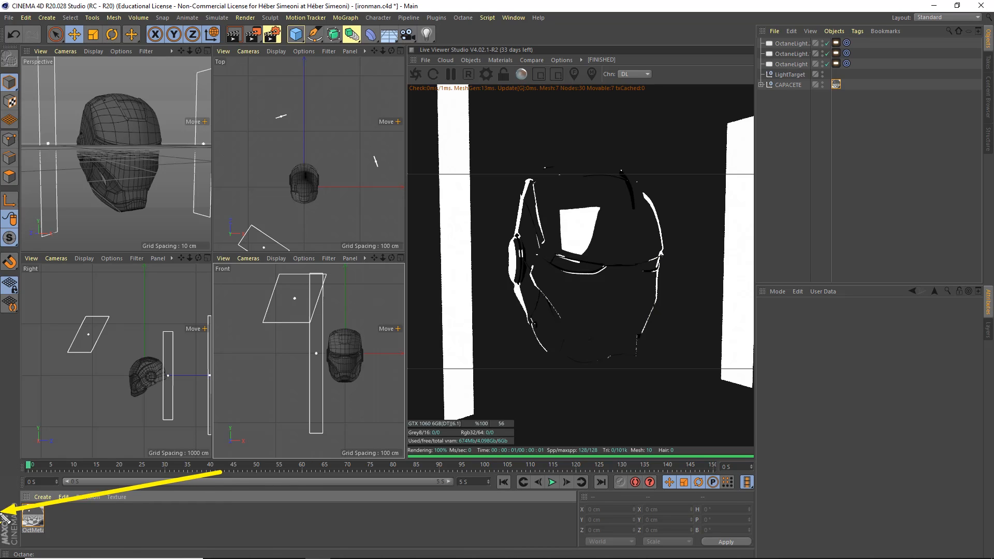
pyautogui.click(31, 518)
pyautogui.doubleClick(30, 520)
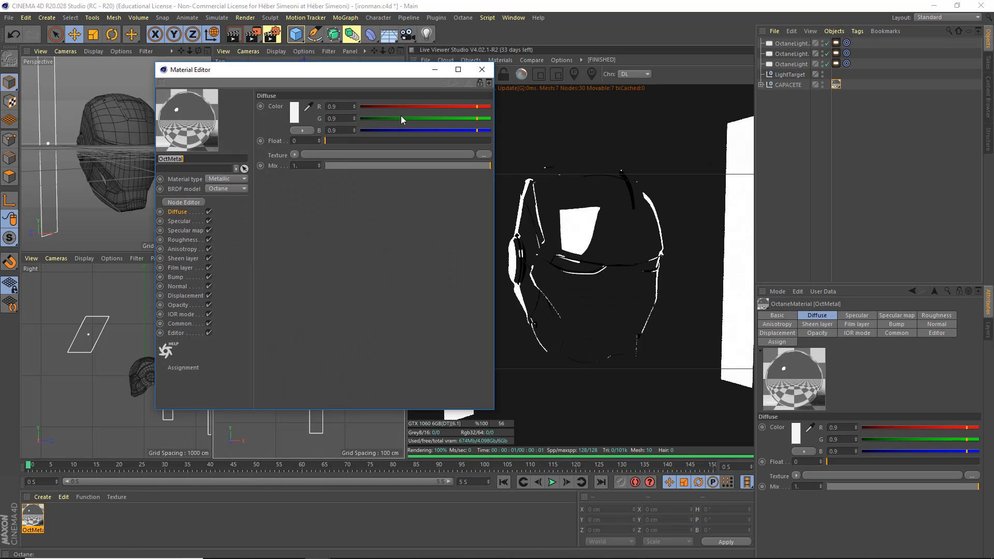
pyautogui.moveTo(338, 77); pyautogui.dragTo(239, 88)
# Examine the metallic material's diffuse, specular, specular map and anisotropy channels.
pyautogui.click(120, 234)
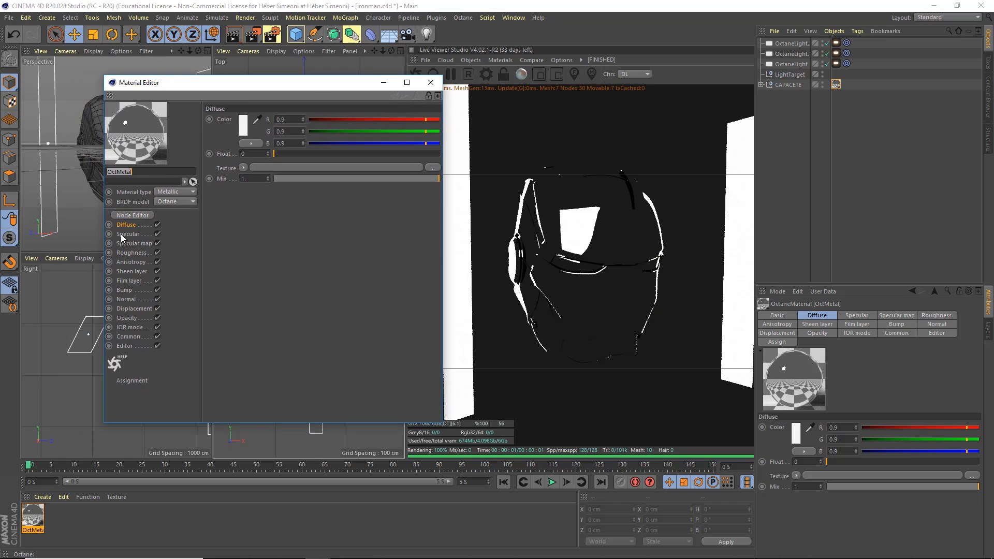
pyautogui.click(123, 224)
pyautogui.click(127, 242)
pyautogui.click(128, 225)
pyautogui.click(129, 235)
pyautogui.click(128, 243)
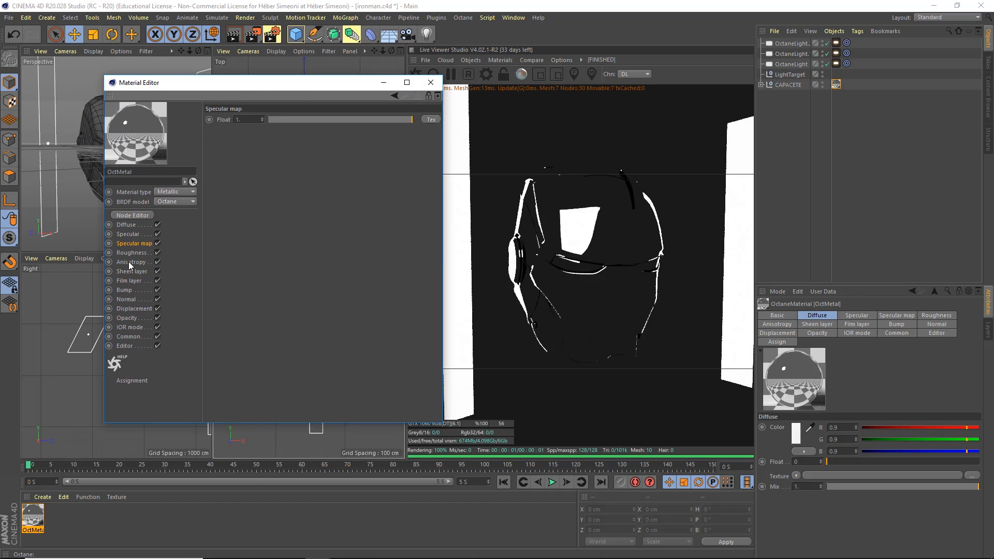
pyautogui.click(129, 262)
pyautogui.click(125, 226)
pyautogui.click(126, 234)
pyautogui.click(132, 244)
pyautogui.click(130, 236)
# Set the metallic material's specular map float to 0.3.
pyautogui.click(127, 242)
pyautogui.doubleClick(245, 120)
pyautogui.write('0.3')
pyautogui.press('Return')
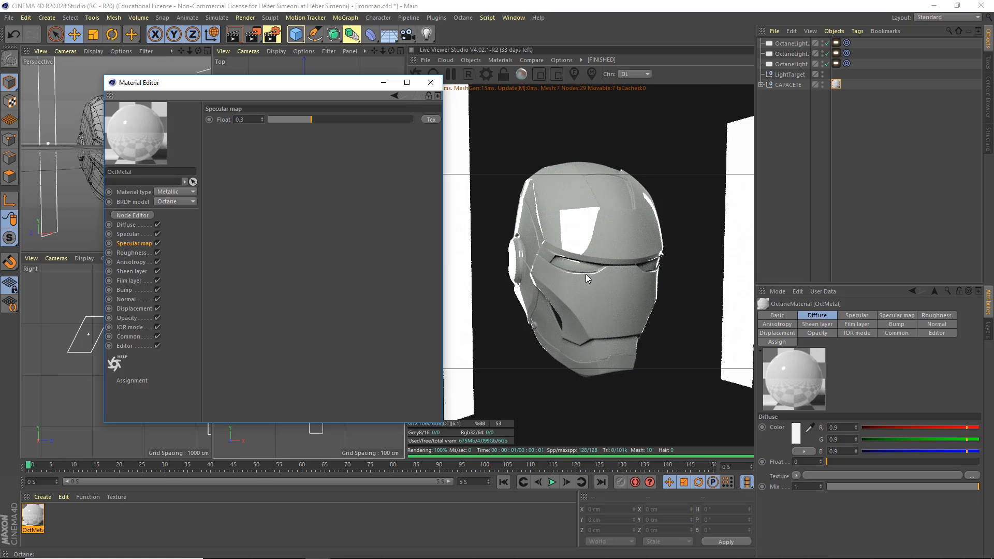
pyautogui.moveTo(591, 275); pyautogui.dragTo(590, 343)
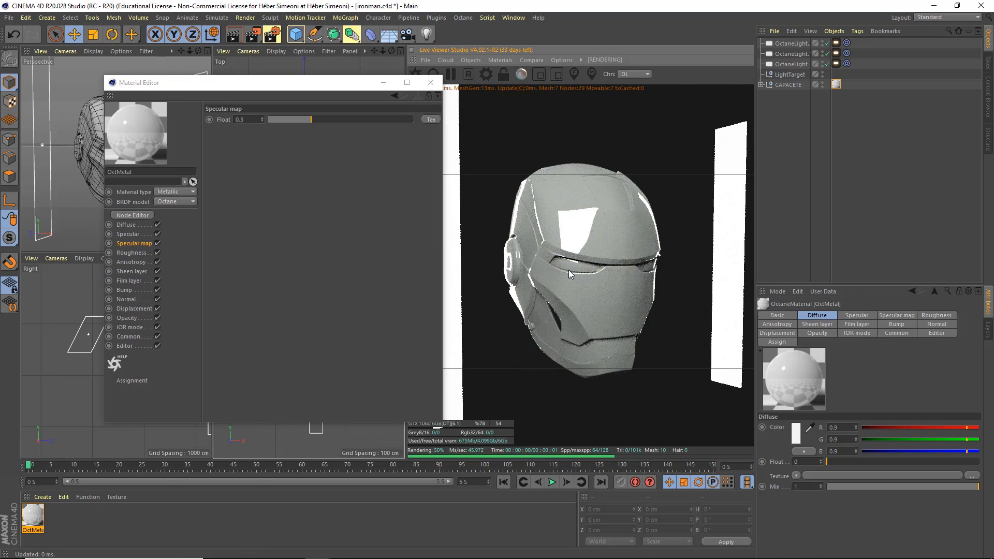
pyautogui.moveTo(568, 269); pyautogui.dragTo(605, 240)
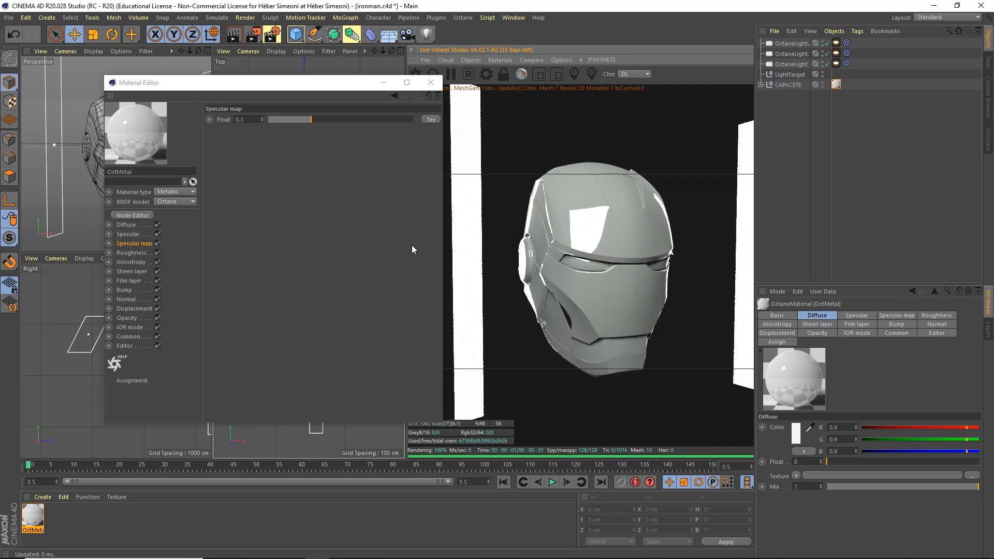
# Set the metallic material's diffuse color to saturated red F30000 with 100% saturation.
pyautogui.click(125, 226)
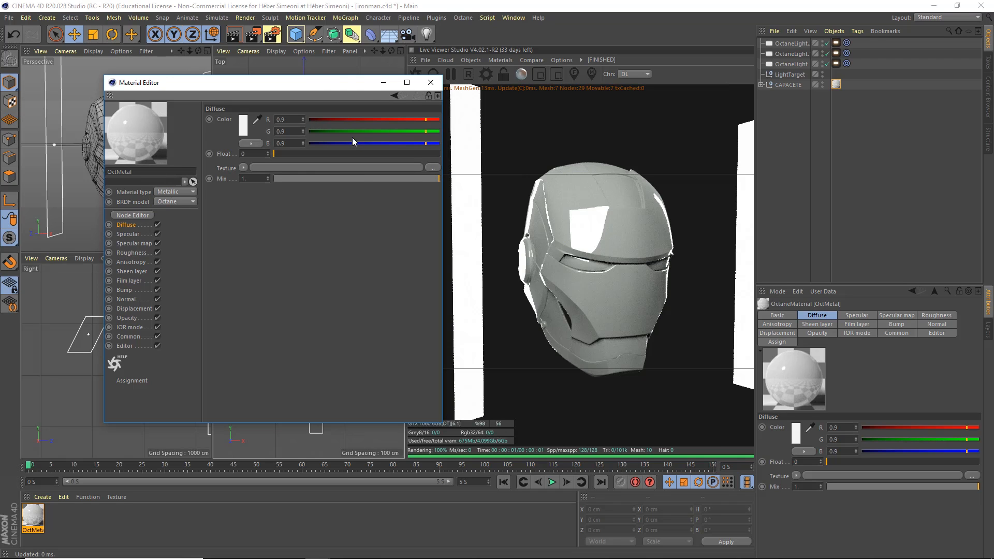
pyautogui.moveTo(349, 84); pyautogui.dragTo(363, 87)
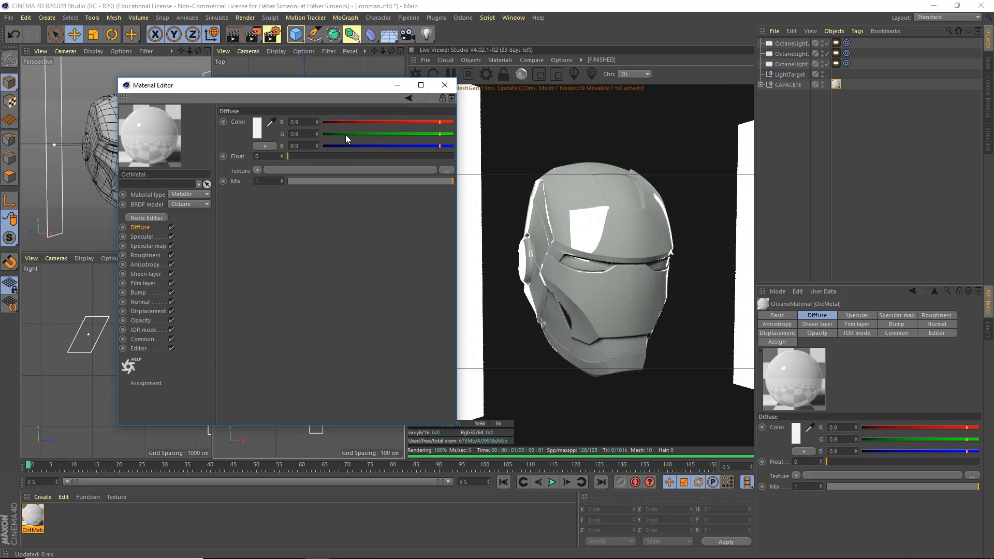
pyautogui.moveTo(193, 212); pyautogui.dragTo(254, 134)
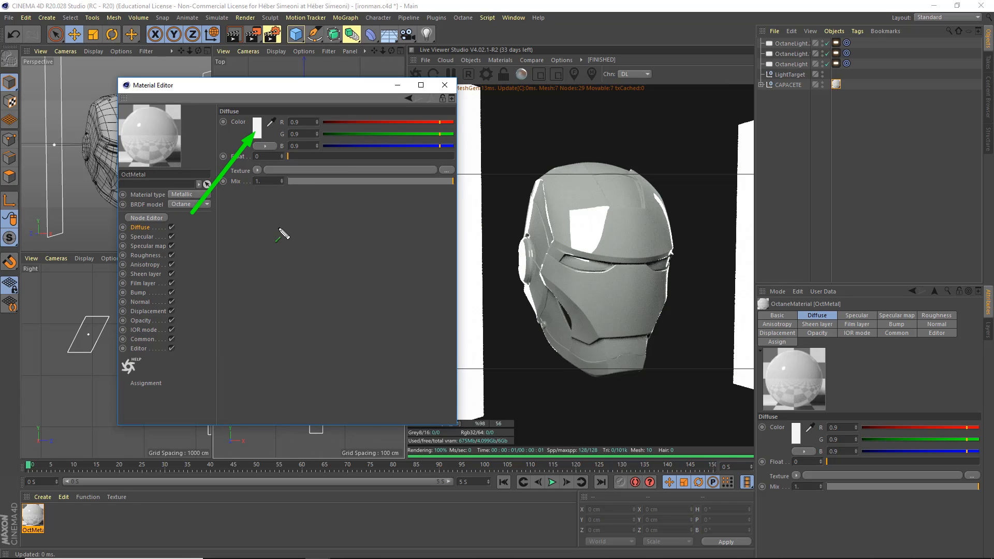
pyautogui.click(259, 133)
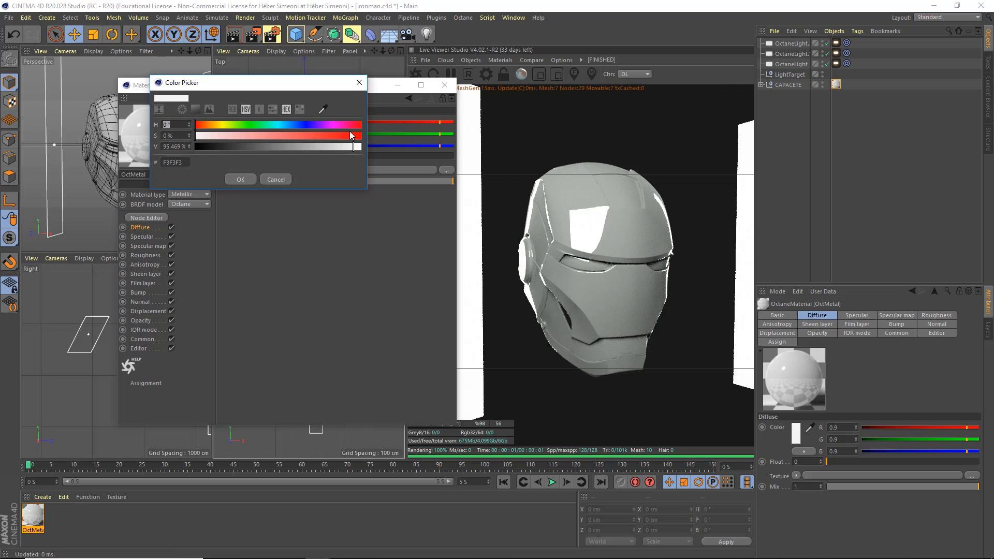
pyautogui.moveTo(351, 135); pyautogui.dragTo(372, 138)
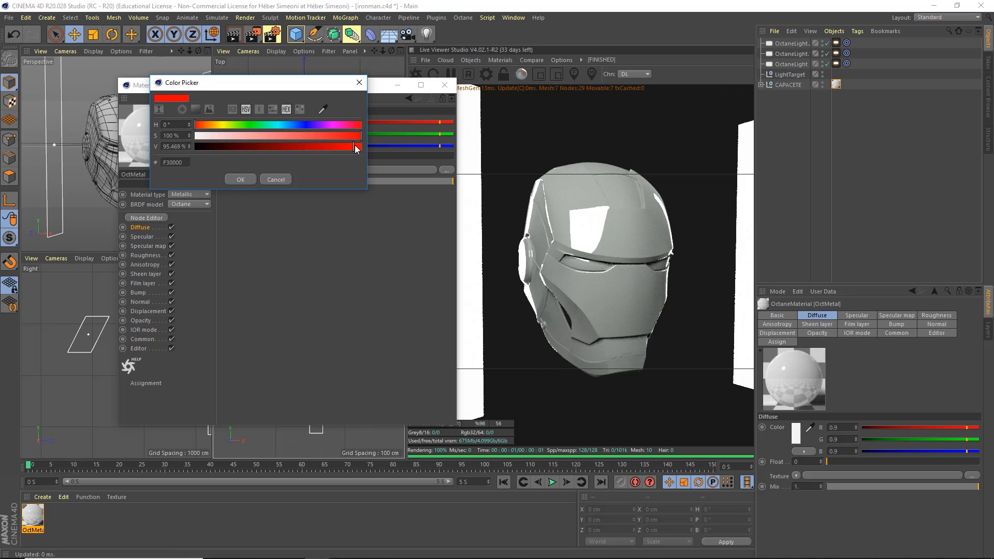
pyautogui.click(251, 181)
pyautogui.moveTo(311, 89); pyautogui.dragTo(301, 83)
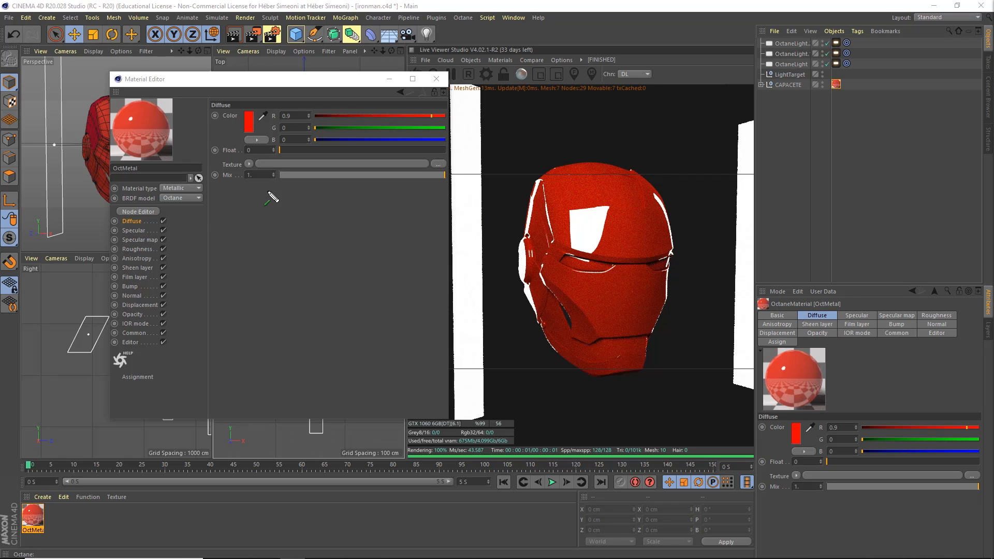
# Try different roughness floats on the red metallic material and set the value to 1.
pyautogui.click(138, 251)
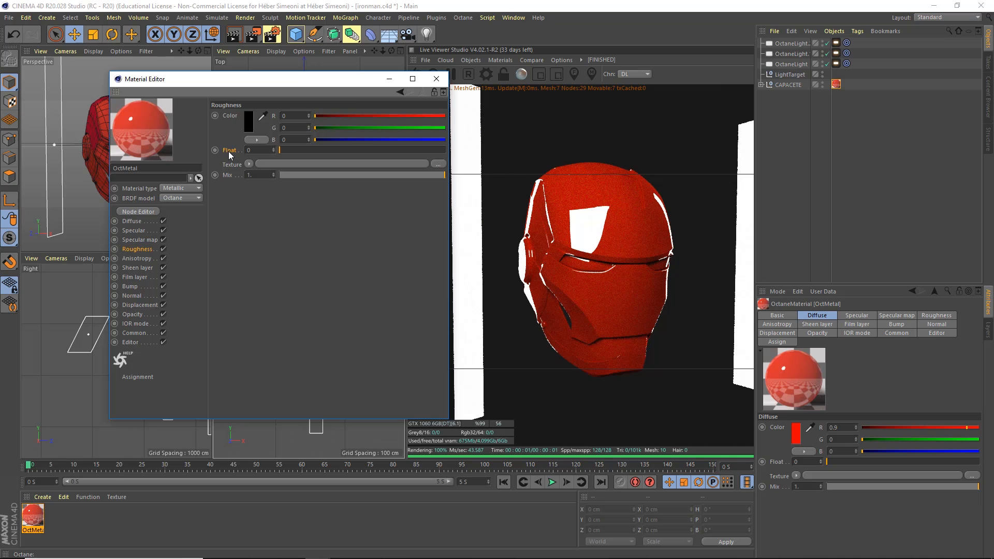
pyautogui.moveTo(284, 149); pyautogui.dragTo(447, 151)
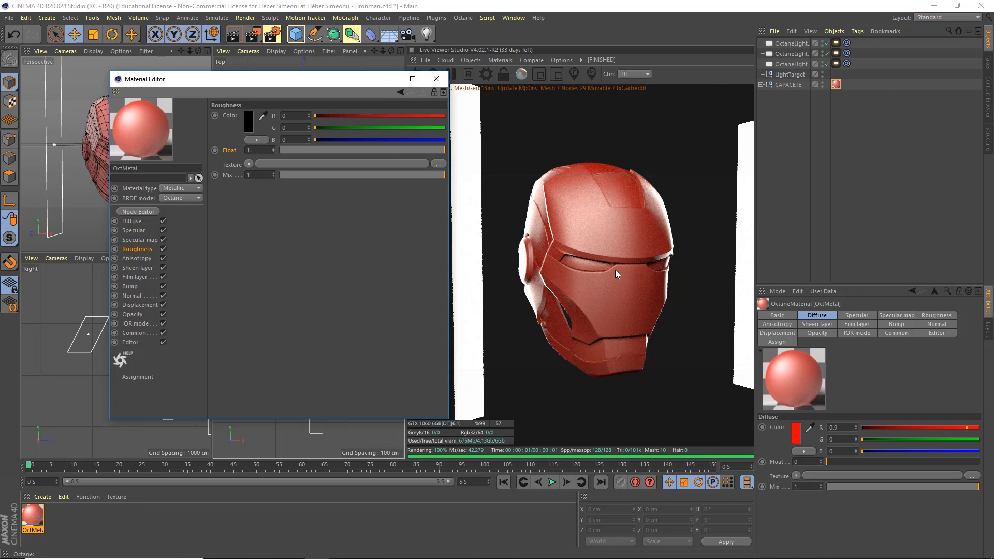
pyautogui.click(377, 153)
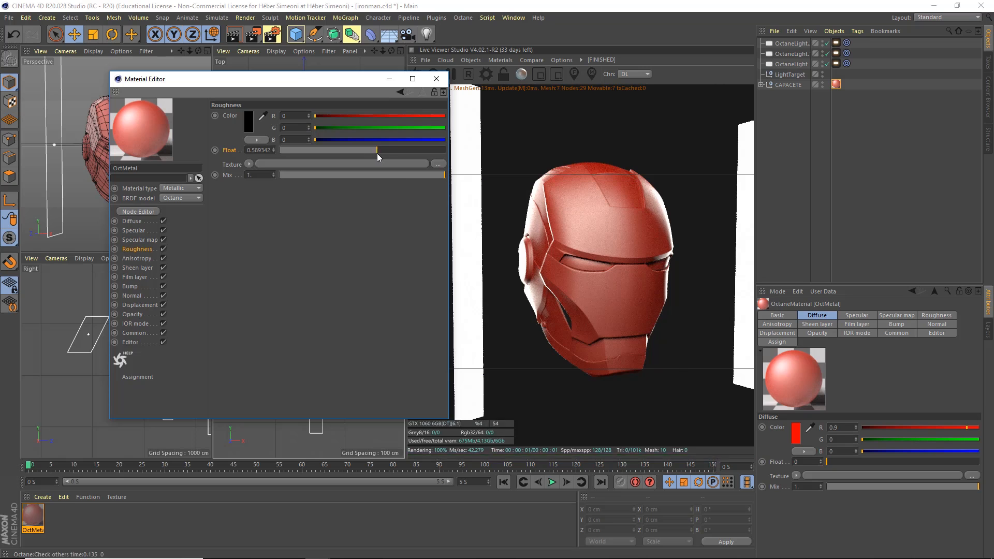
pyautogui.click(444, 152)
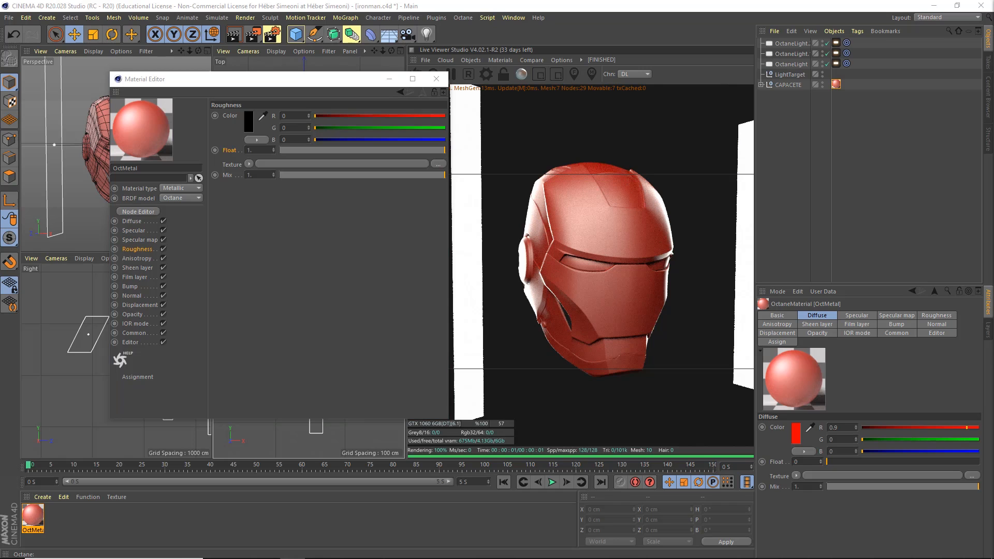
pyautogui.moveTo(322, 83); pyautogui.dragTo(294, 81)
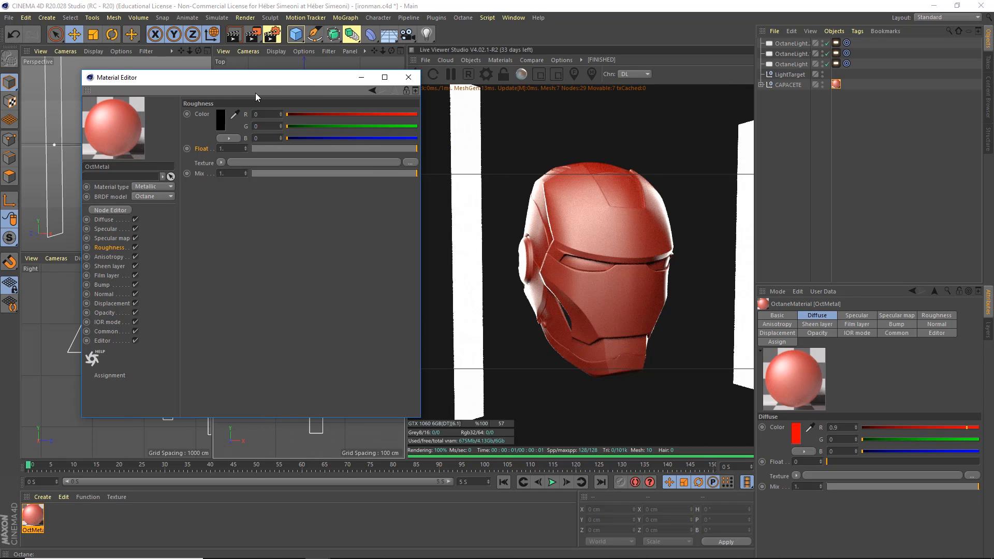
# Close the material editor and raise the power of the base OctaneLight to about 464.
pyautogui.moveTo(266, 79); pyautogui.dragTo(280, 86)
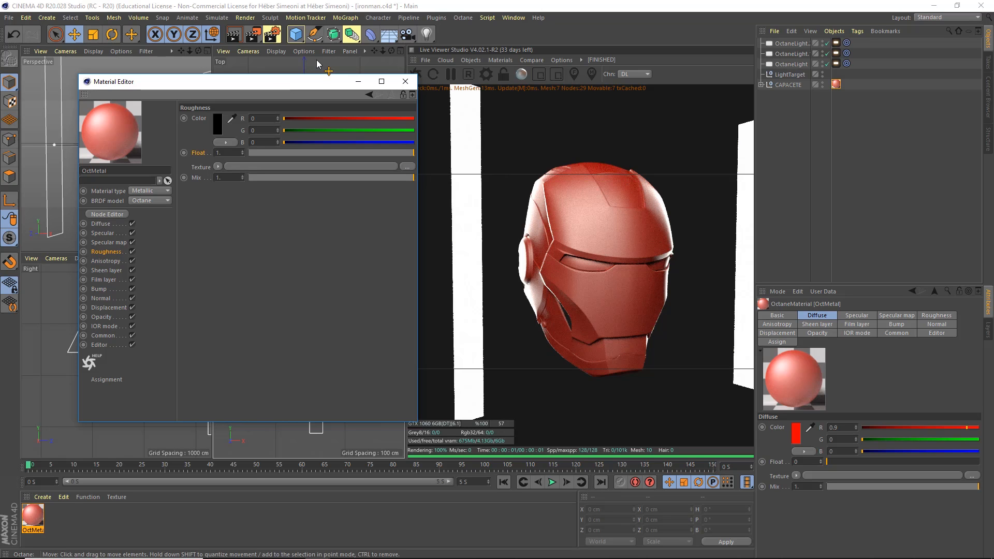
pyautogui.click(405, 81)
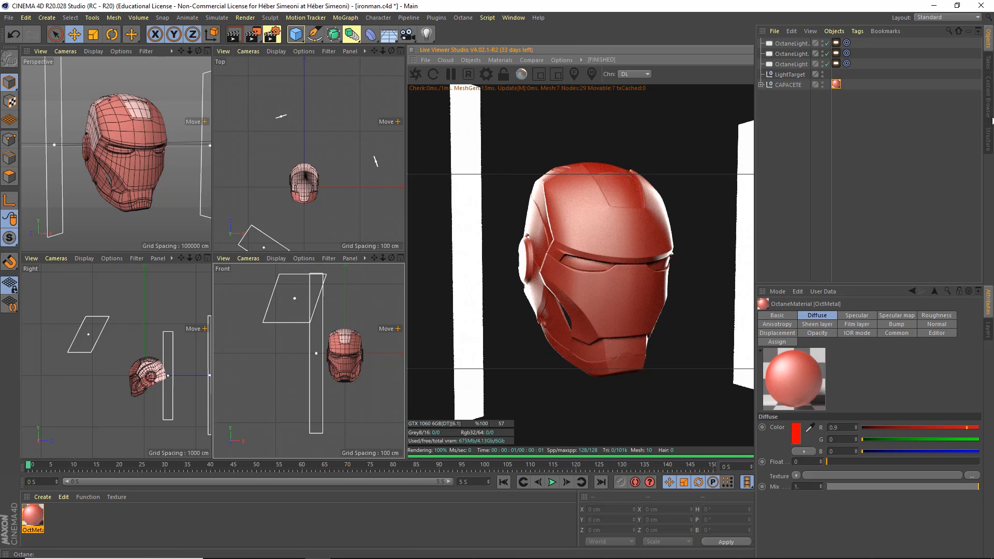
pyautogui.click(837, 64)
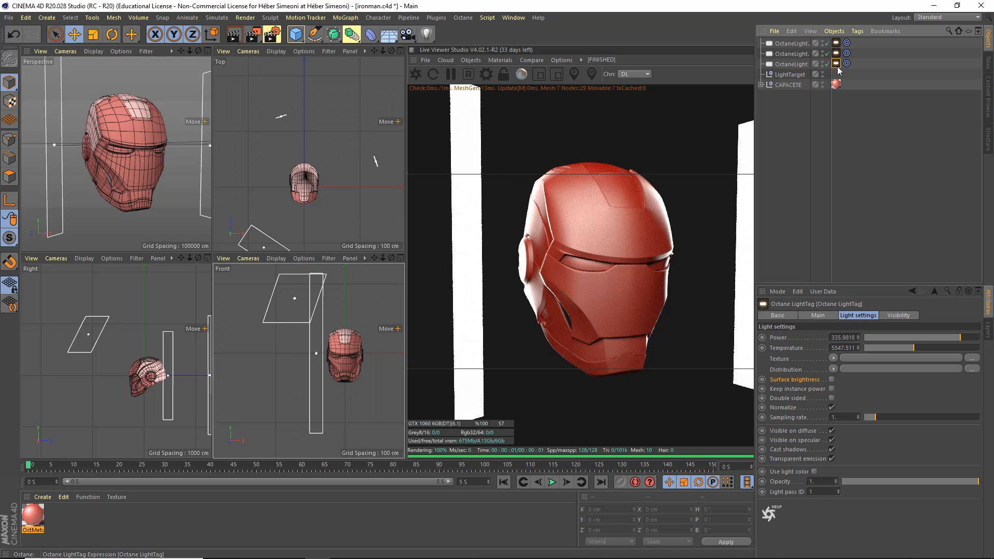
pyautogui.click(961, 338)
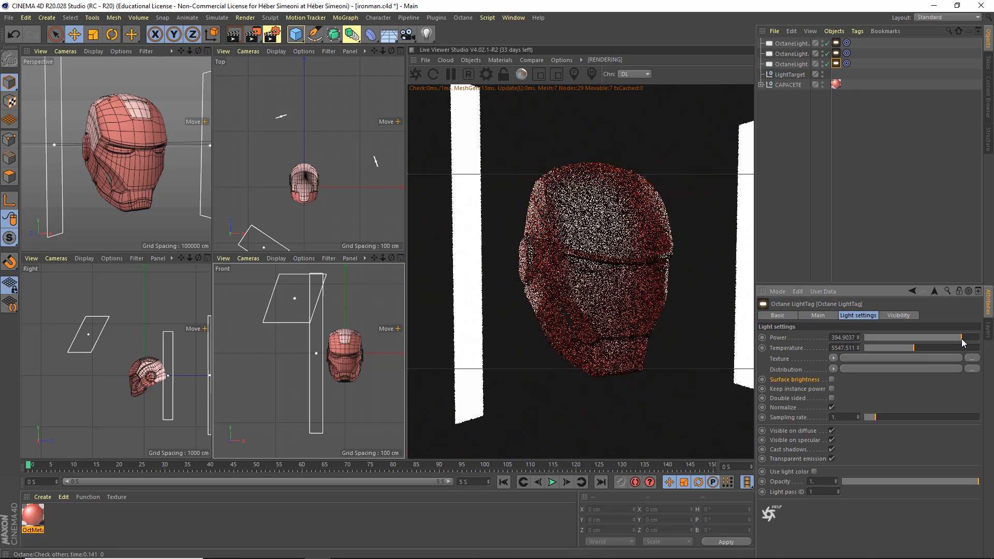
pyautogui.click(962, 339)
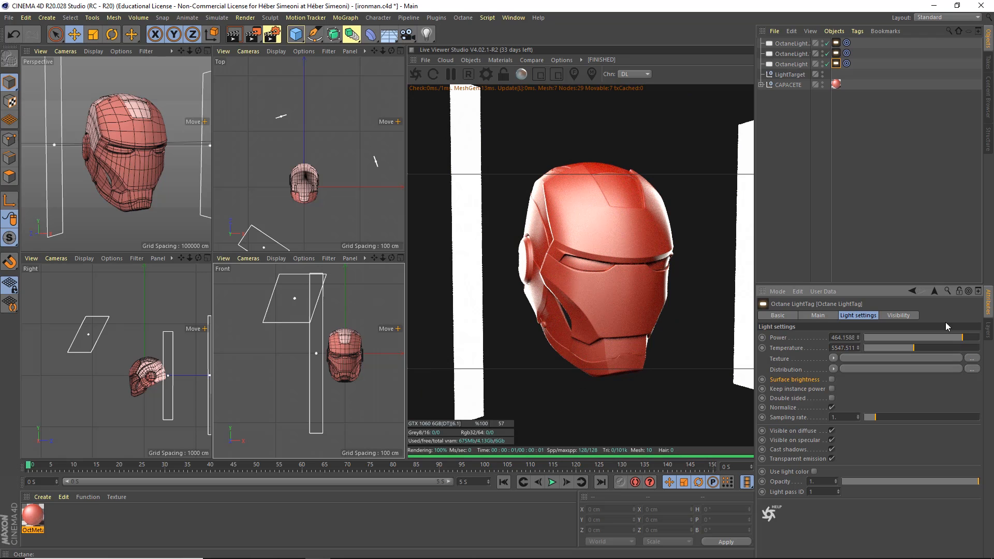
# Lower the light power of OctaneLight.1 to soften its effect on the helmet.
pyautogui.click(837, 53)
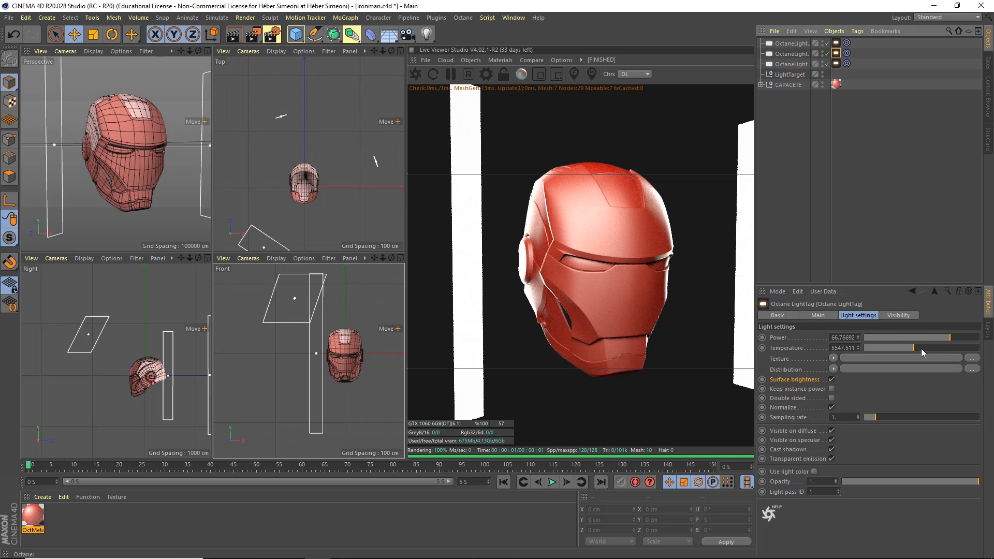
pyautogui.click(939, 338)
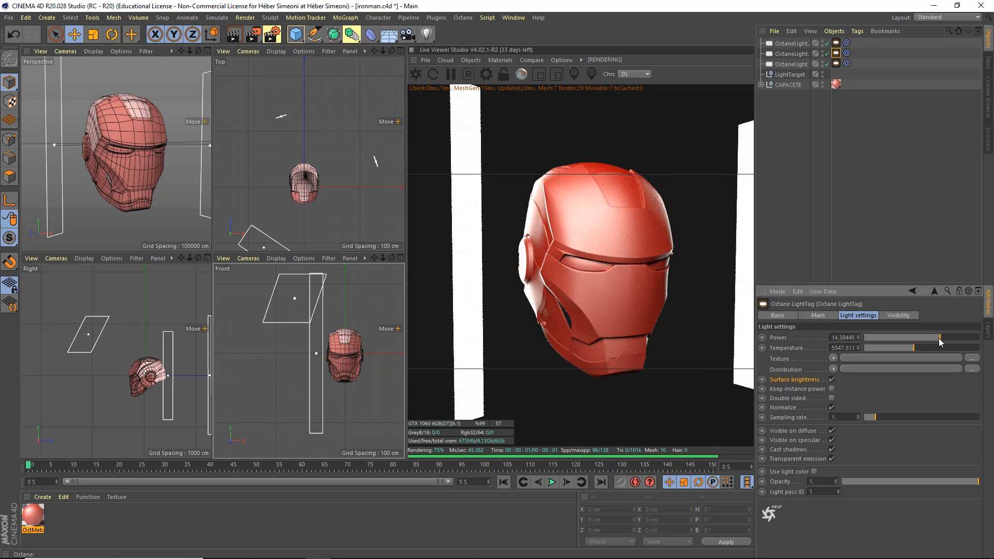
pyautogui.click(937, 337)
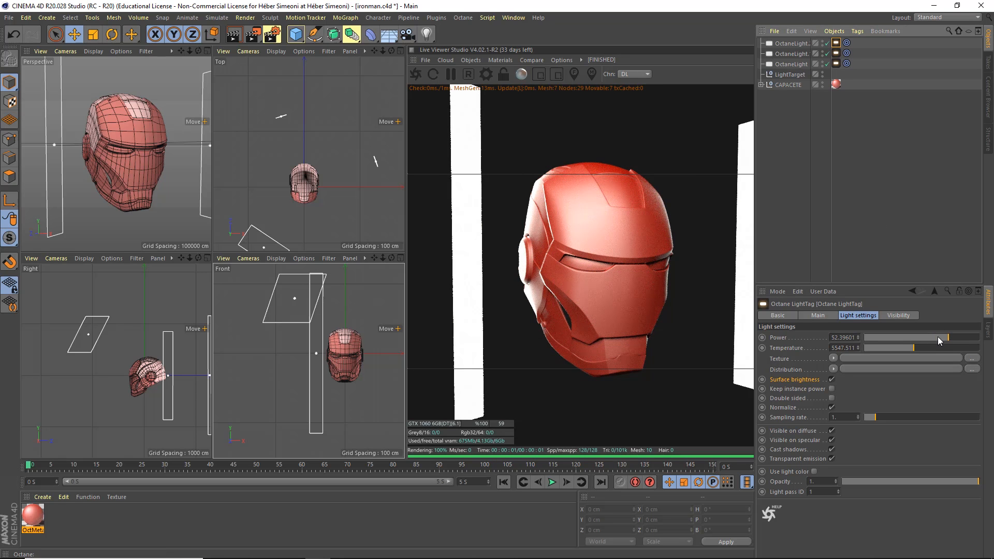
# Try several lower power levels for OctaneLight.2 and set it to about 8.86.
pyautogui.click(939, 337)
pyautogui.click(936, 336)
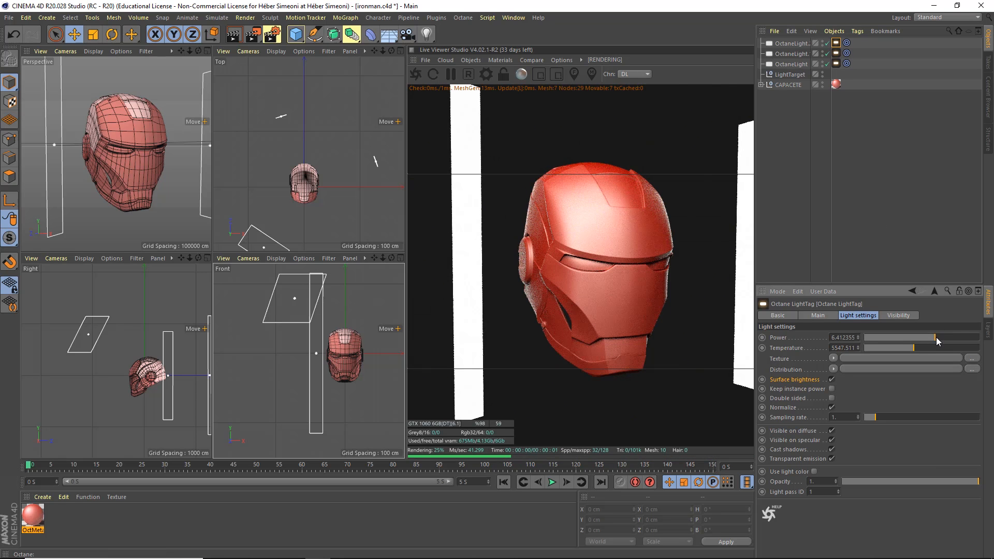
pyautogui.click(941, 337)
pyautogui.click(940, 337)
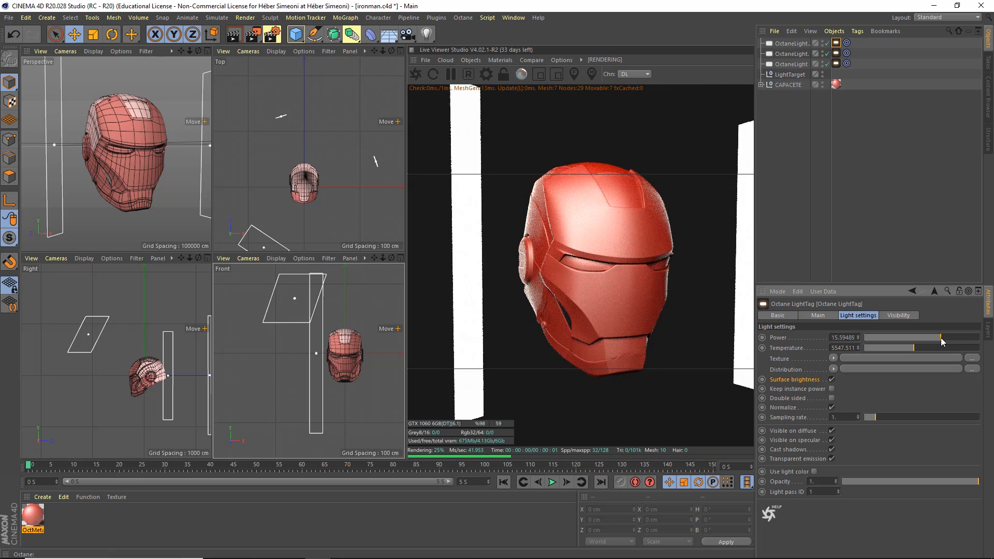
pyautogui.click(935, 337)
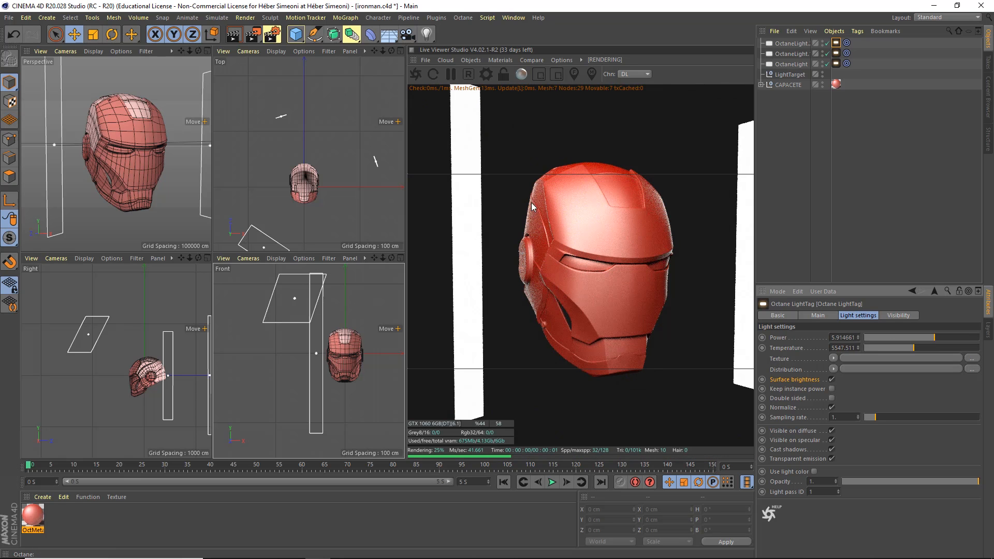
pyautogui.click(938, 339)
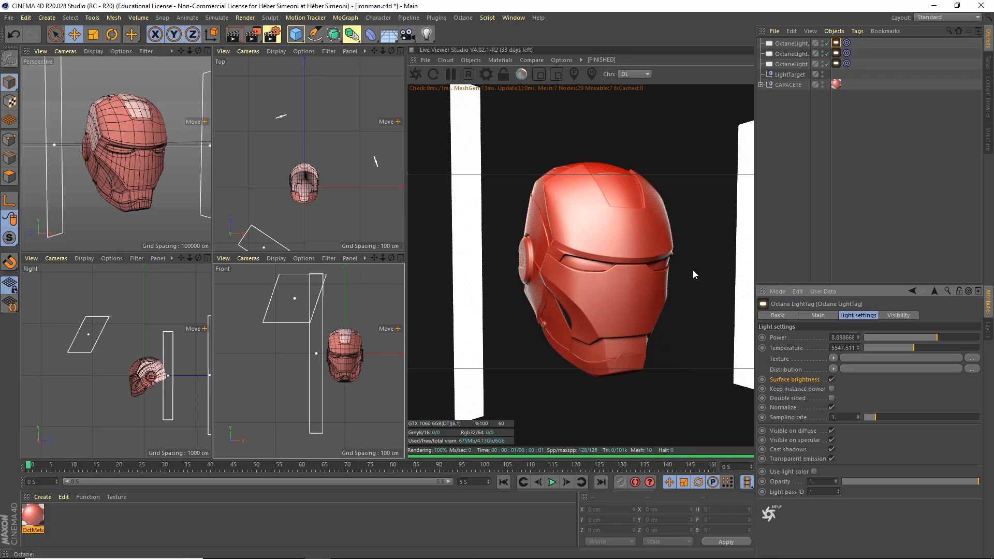
# Examine the helmet's lighting and rim highlights from several angles on both sides.
pyautogui.moveTo(589, 281); pyautogui.dragTo(617, 392)
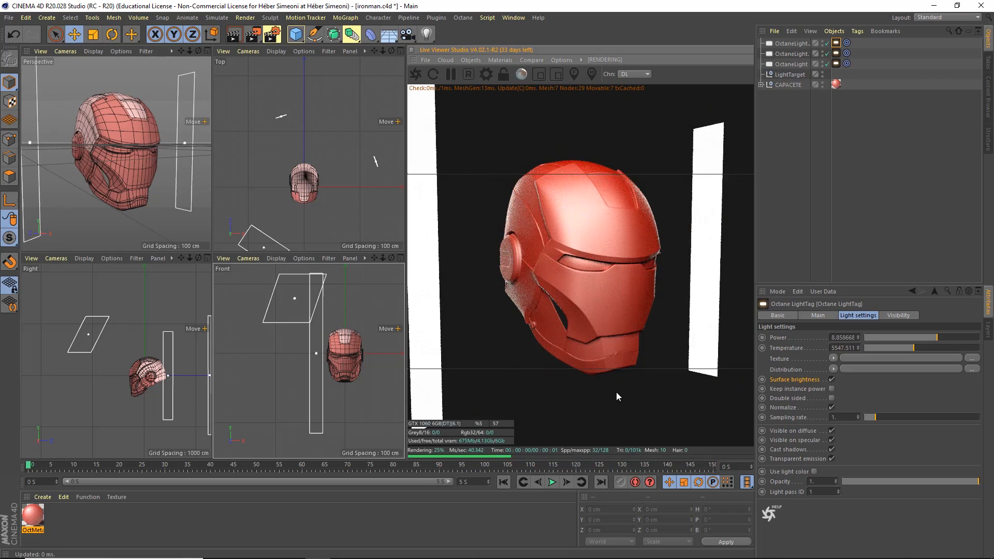
pyautogui.moveTo(593, 290); pyautogui.dragTo(584, 367)
pyautogui.moveTo(611, 309)
pyautogui.mouseDown()
pyautogui.moveTo(627, 303)
pyautogui.moveTo(621, 308)
pyautogui.mouseUp()
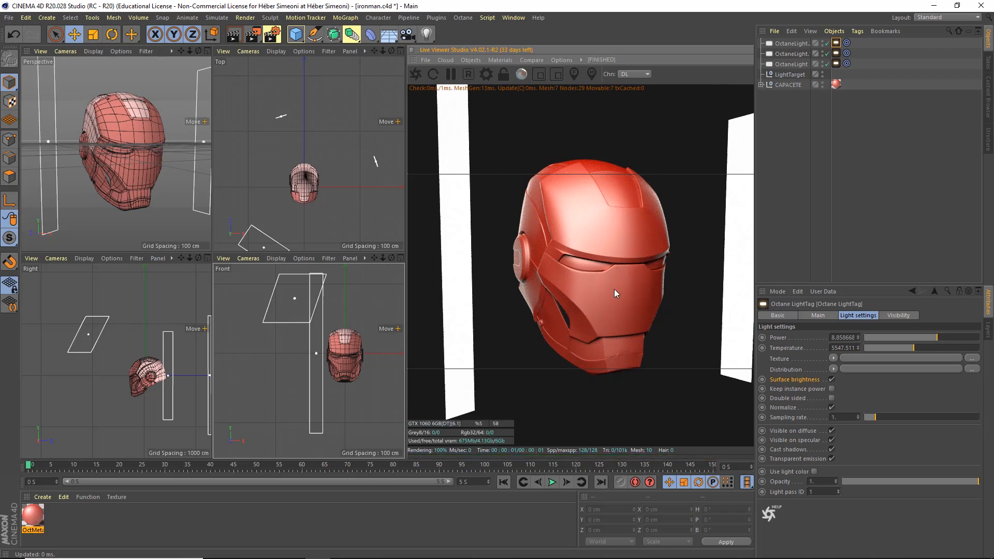
pyautogui.moveTo(615, 289); pyautogui.dragTo(675, 229)
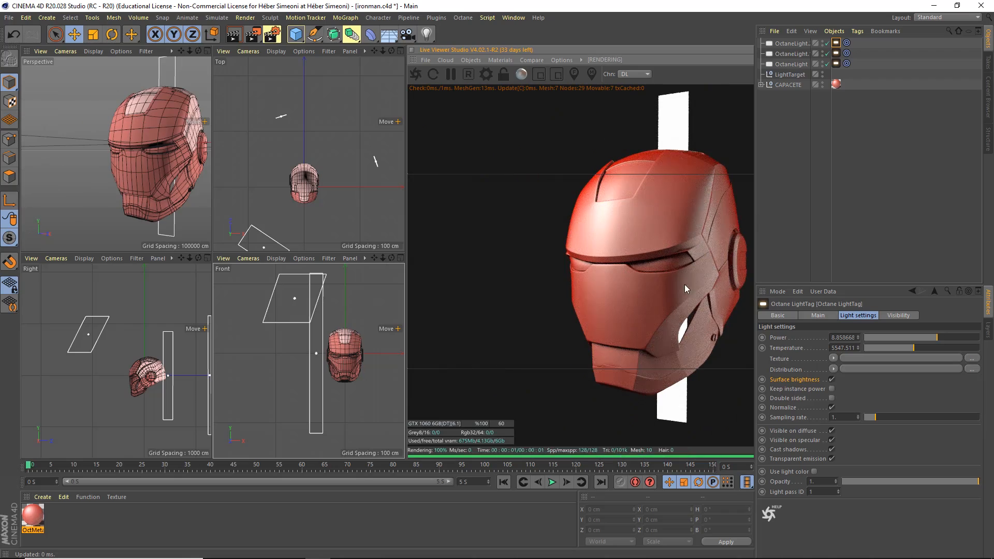
pyautogui.moveTo(684, 285); pyautogui.dragTo(581, 252)
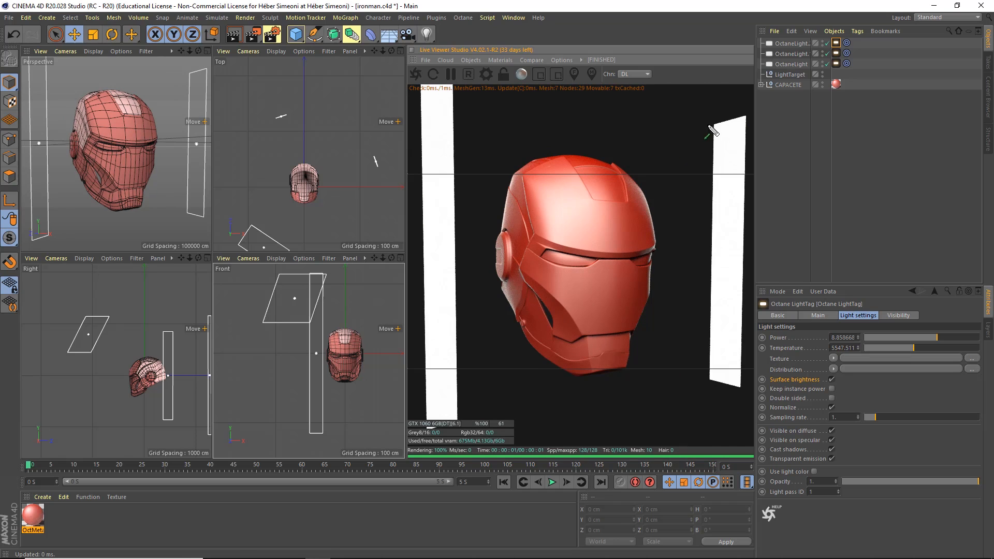
pyautogui.moveTo(587, 87); pyautogui.dragTo(712, 134)
pyautogui.moveTo(523, 100); pyautogui.dragTo(463, 167)
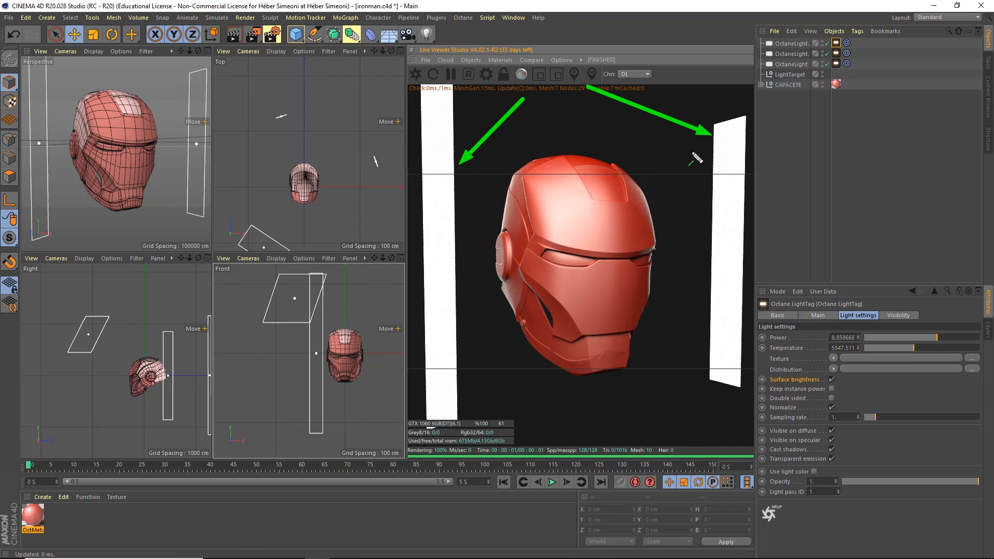
pyautogui.hotkey('ctrl', 'z')
pyautogui.hotkey('ctrl', 'z')
pyautogui.moveTo(883, 136)
pyautogui.mouseDown()
pyautogui.moveTo(985, 45)
pyautogui.moveTo(867, 24)
pyautogui.moveTo(841, 50)
pyautogui.moveTo(840, 67)
pyautogui.mouseUp()
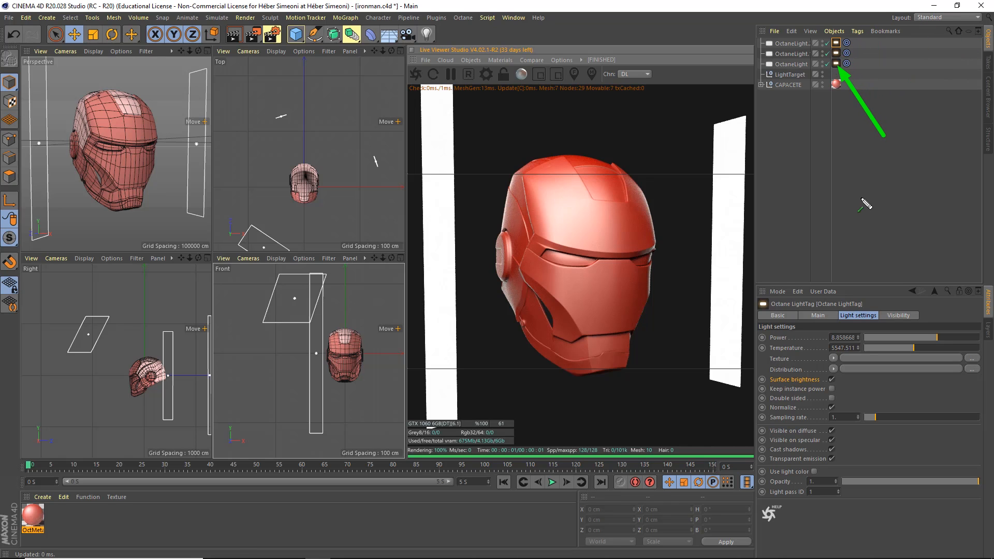
# Turn off camera visibility for all three Octane area lights.
pyautogui.click(837, 64)
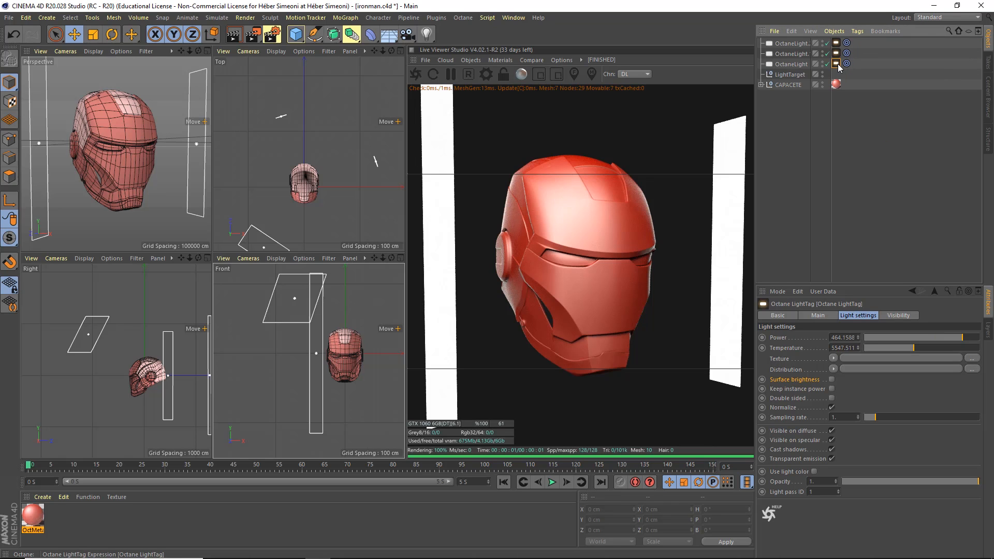
pyautogui.click(889, 314)
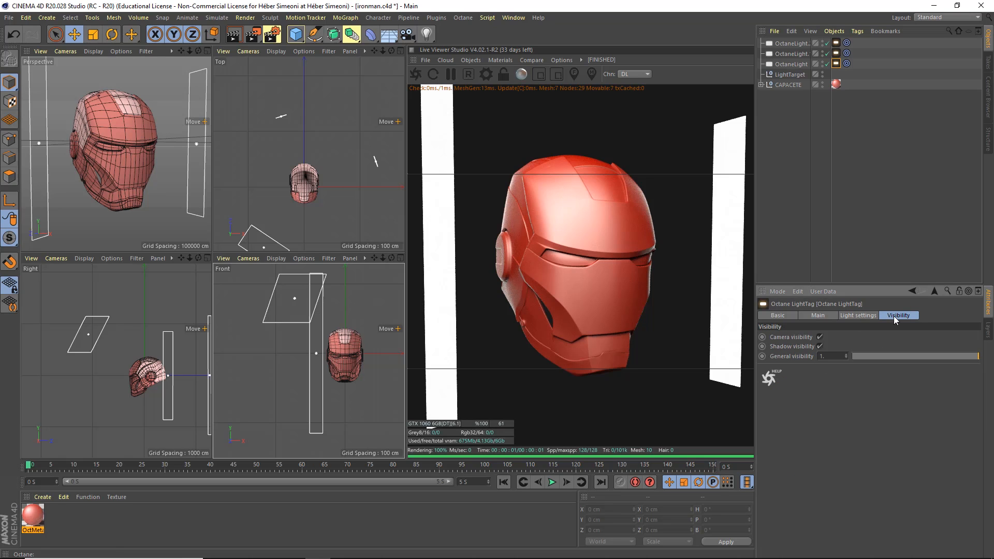
pyautogui.click(821, 337)
pyautogui.click(836, 53)
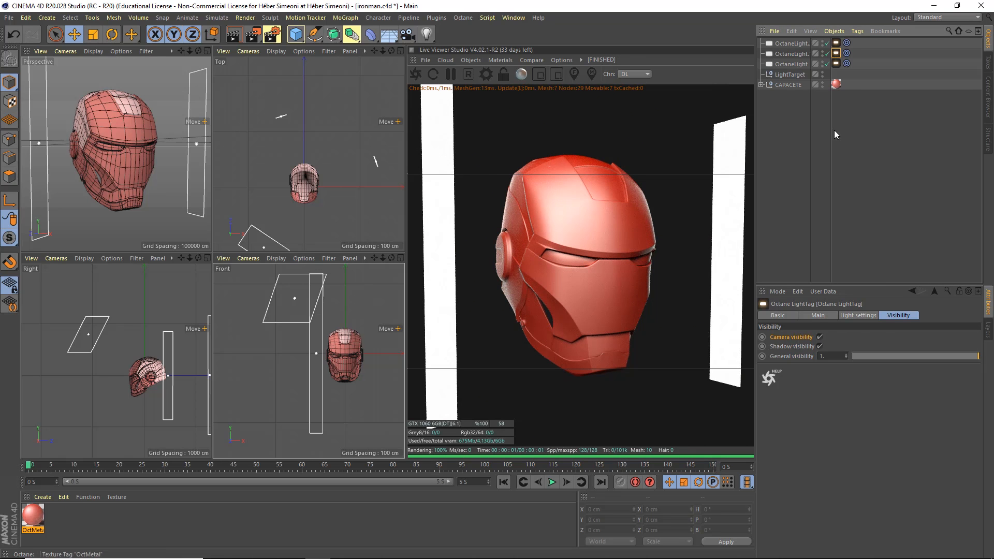
pyautogui.click(820, 337)
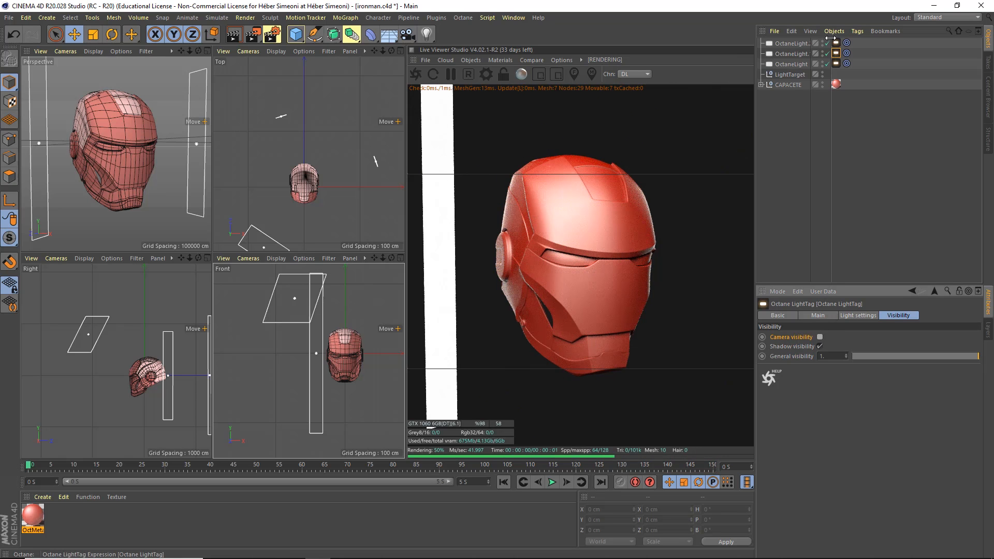
pyautogui.click(821, 337)
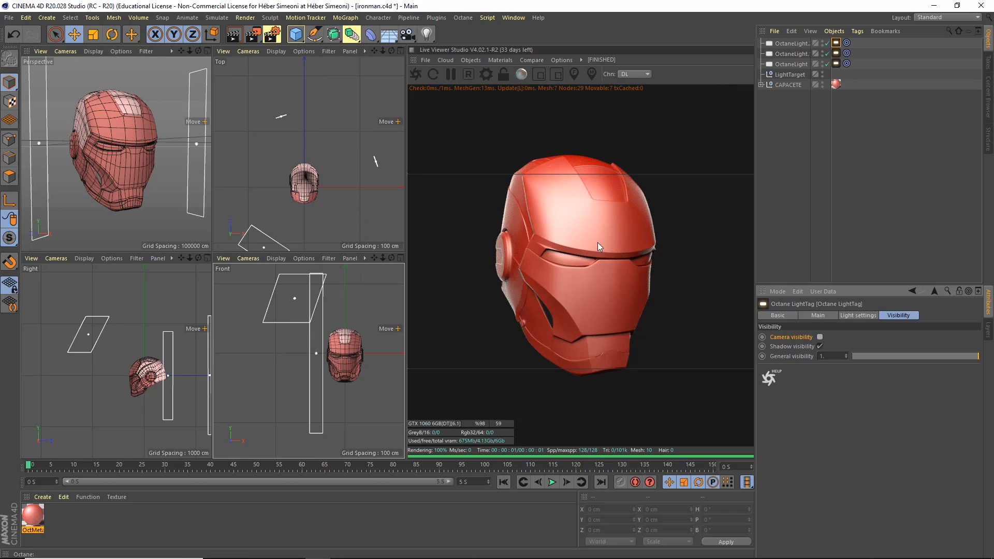
# Duplicate the red OctMetal material.
pyautogui.moveTo(595, 260); pyautogui.dragTo(617, 256)
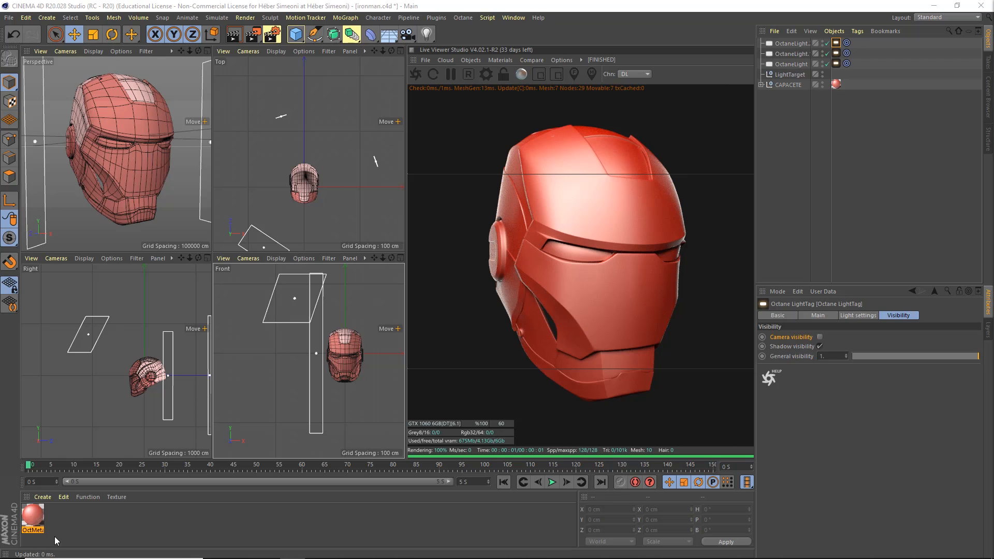
pyautogui.click(106, 528)
pyautogui.moveTo(151, 420); pyautogui.dragTo(51, 499)
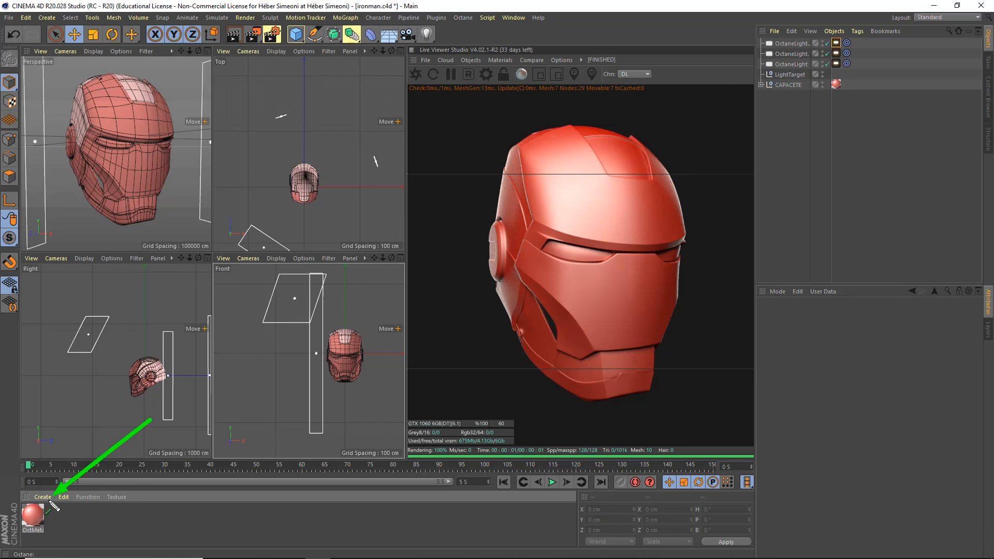
pyautogui.click(36, 520)
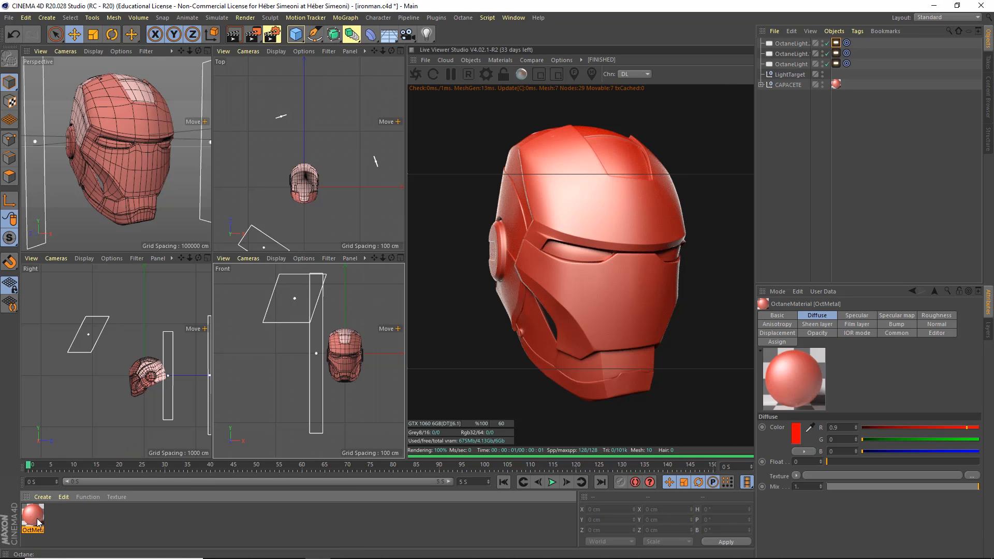
pyautogui.hotkey('ctrl', 'c')
pyautogui.hotkey('ctrl', 'v')
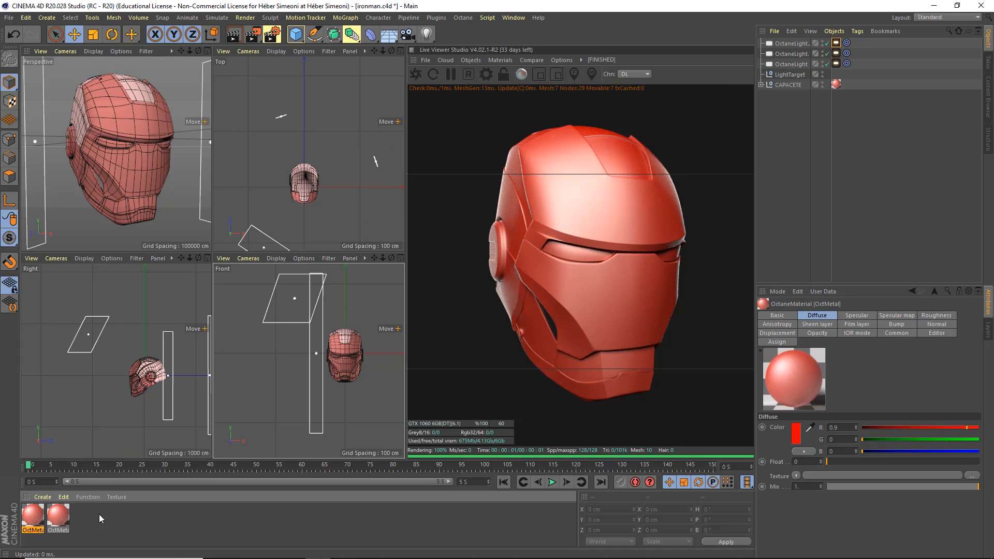
# Open one of the two OctMetal materials and sample golden brown A67233 from the screen as its diffuse color.
pyautogui.click(85, 529)
pyautogui.click(58, 518)
pyautogui.click(28, 514)
pyautogui.doubleClick(29, 515)
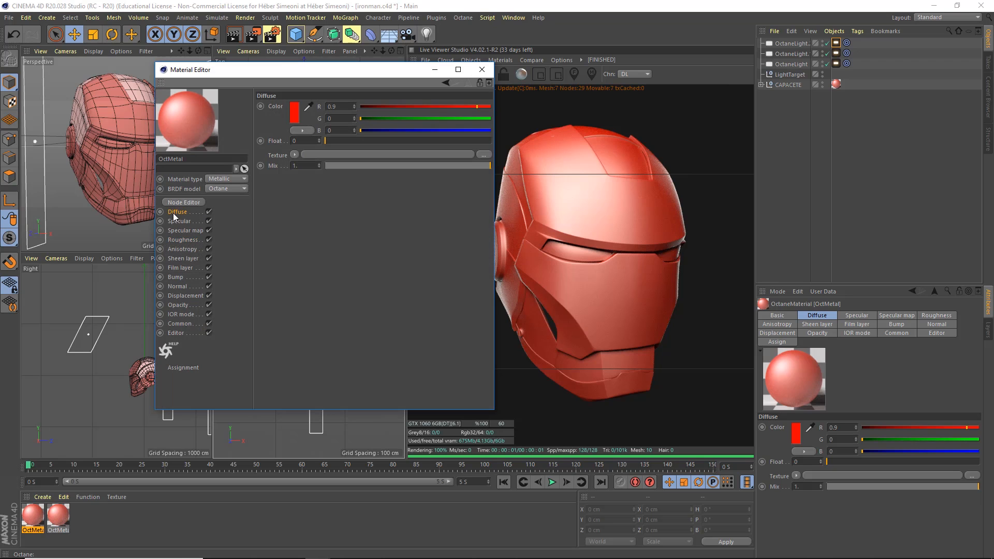
pyautogui.click(308, 107)
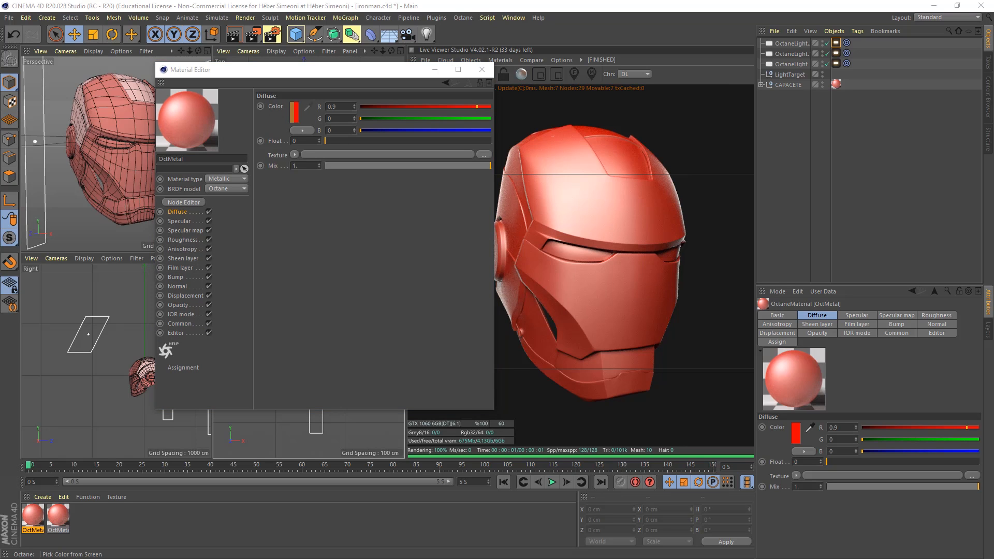
pyautogui.click(539, 233)
# Brighten the sampled diffuse color to gold F5AE4B with hue 35° and value 96%, and close the material editor.
pyautogui.click(293, 116)
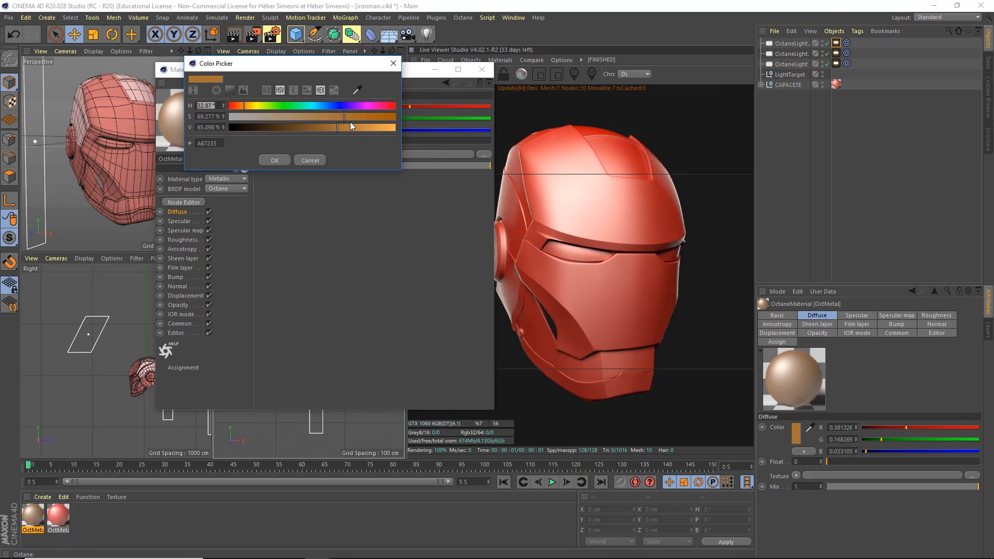
pyautogui.moveTo(350, 127); pyautogui.dragTo(380, 128)
pyautogui.moveTo(246, 108); pyautogui.dragTo(245, 108)
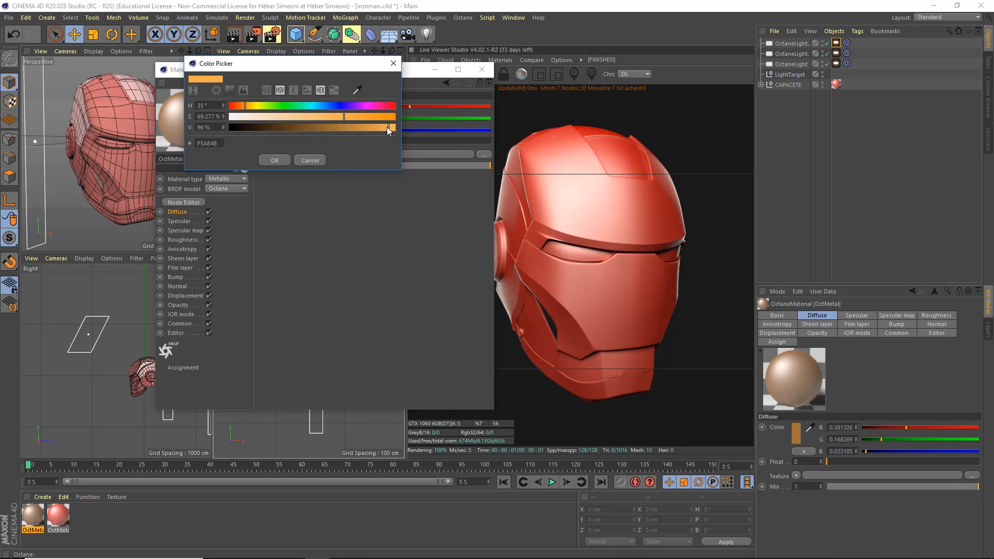
pyautogui.click(270, 158)
pyautogui.moveTo(262, 75); pyautogui.dragTo(226, 79)
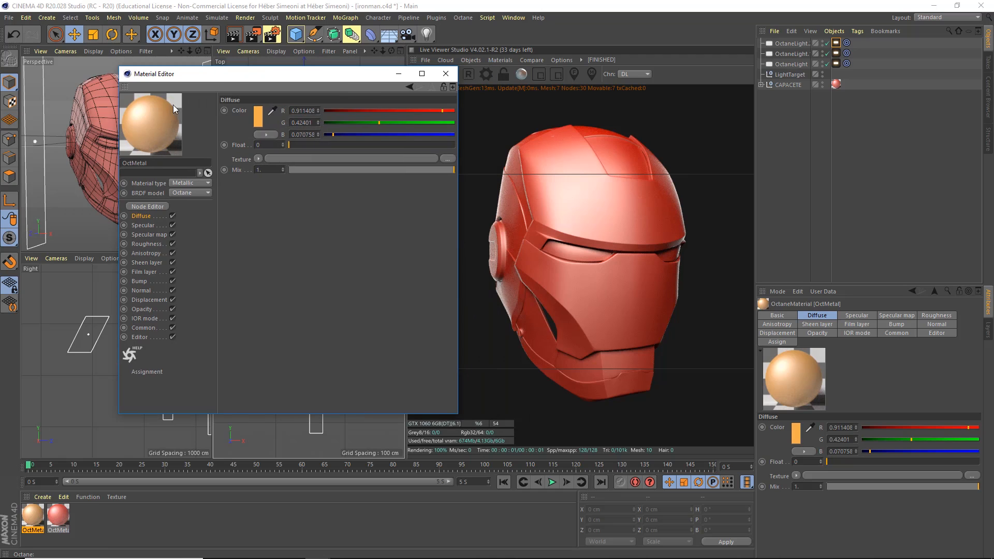
pyautogui.click(446, 73)
# Expand the CAPACETE hierarchy and assign the red material to the vermelho group and the gold material to amarelo.
pyautogui.click(761, 85)
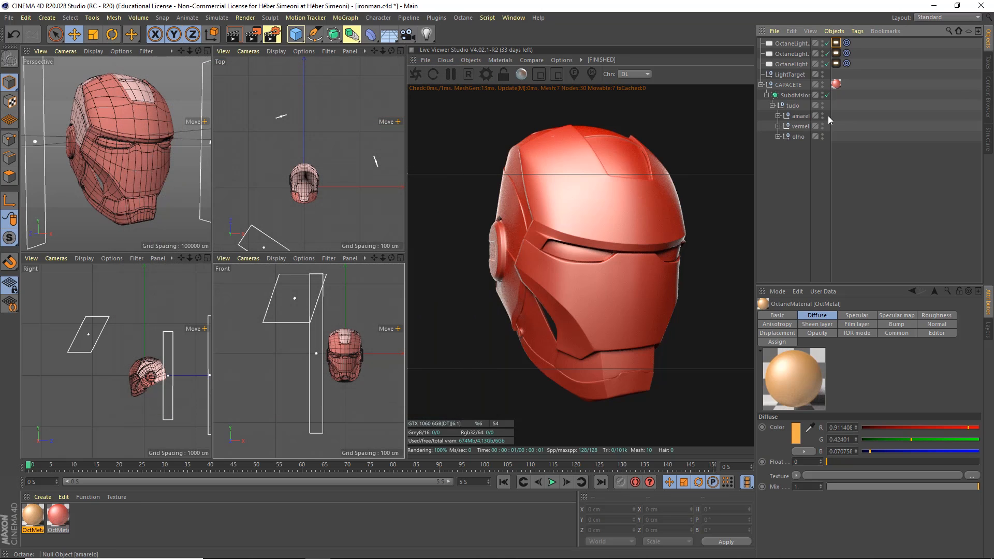
pyautogui.moveTo(831, 126); pyautogui.dragTo(852, 127)
pyautogui.moveTo(38, 519); pyautogui.dragTo(856, 128)
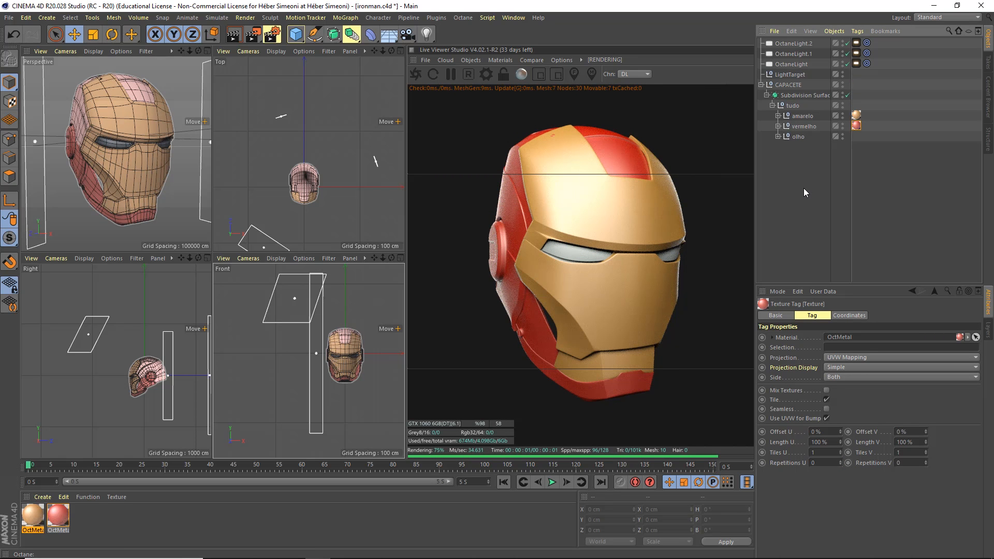
# Duplicate the gold OctMetal material.
pyautogui.click(101, 508)
pyautogui.click(33, 517)
pyautogui.hotkey('ctrl', 'c')
pyautogui.hotkey('ctrl', 'v')
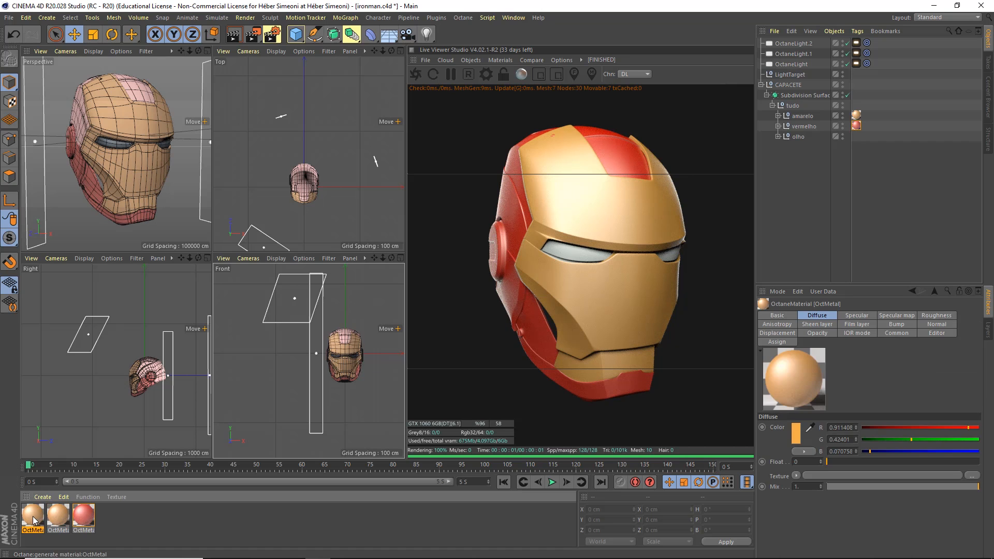
# Change the duplicated gold material's diffuse color to dark gray 404040 and assign it to the olho group.
pyautogui.doubleClick(33, 516)
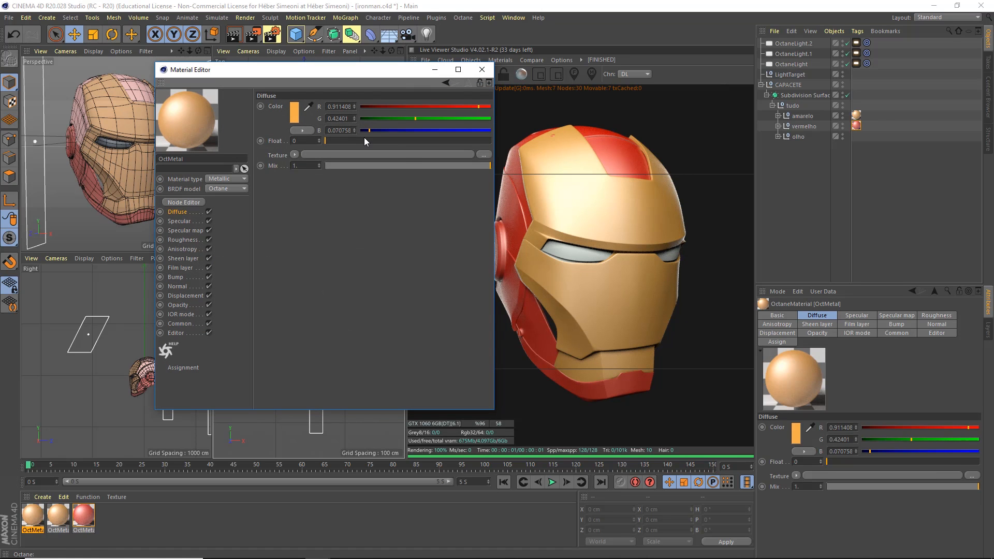
pyautogui.click(294, 112)
pyautogui.click(253, 124)
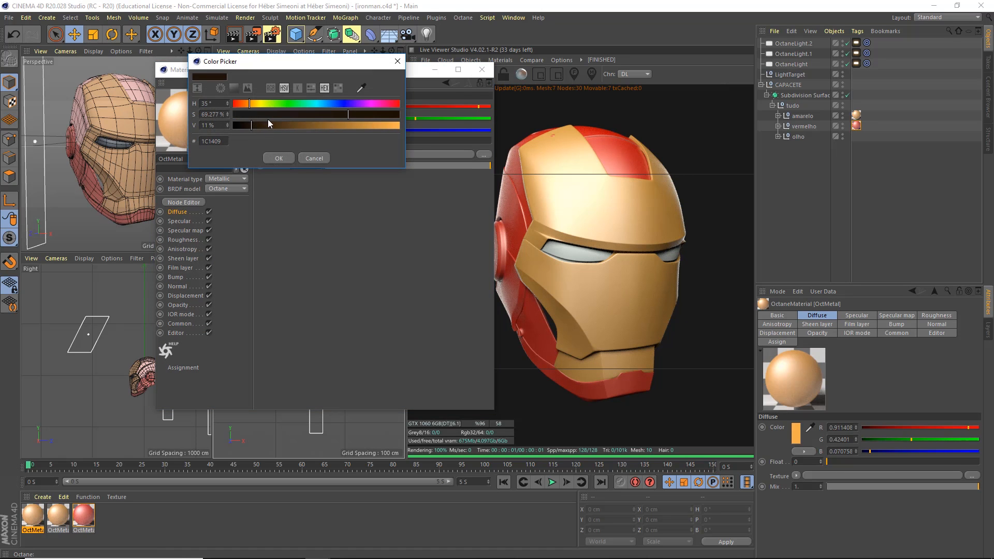
pyautogui.click(269, 124)
pyautogui.moveTo(264, 106); pyautogui.dragTo(233, 114)
pyautogui.click(274, 125)
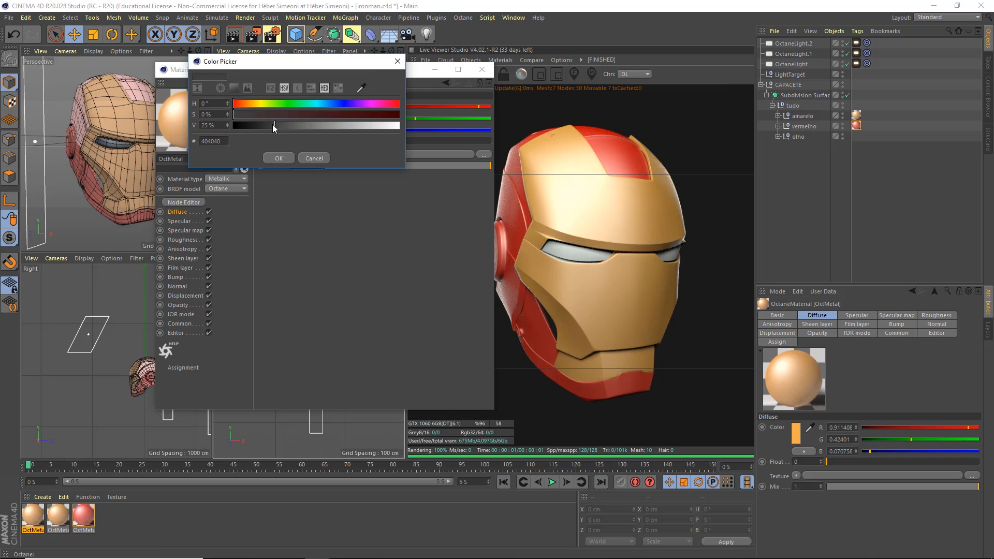
pyautogui.click(279, 158)
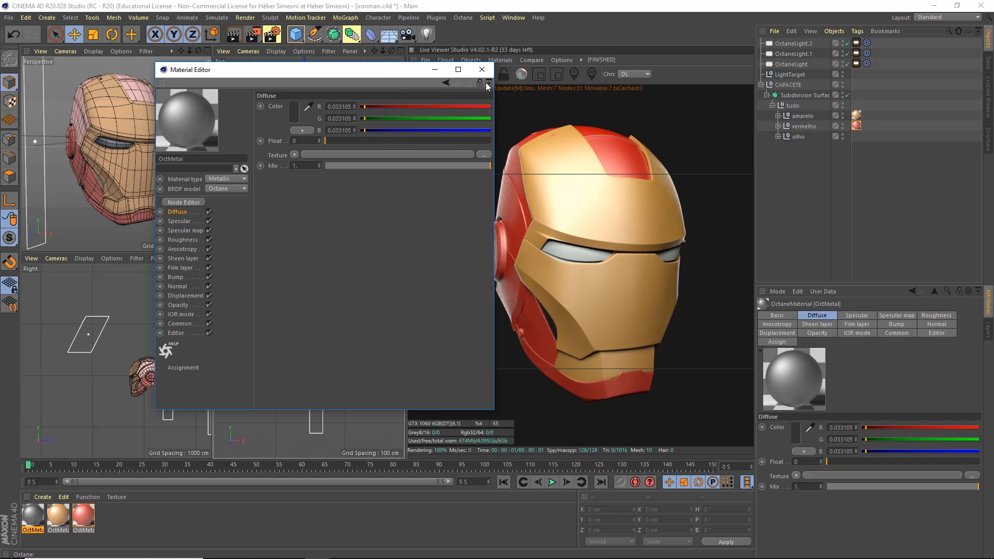
pyautogui.click(483, 69)
pyautogui.moveTo(33, 514); pyautogui.dragTo(801, 144)
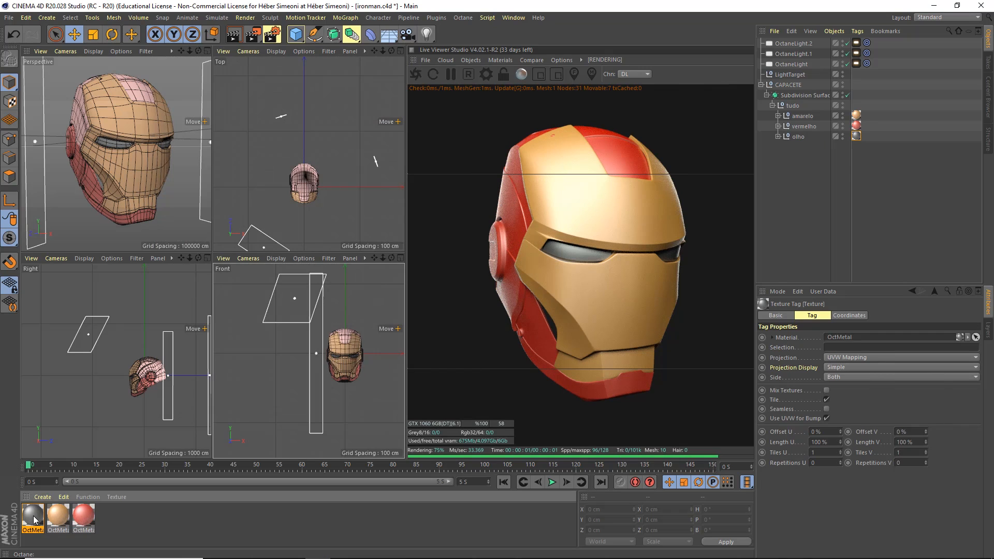
# Lower the dark gray eye material's roughness float to about 0.025 and close the material editor.
pyautogui.doubleClick(32, 516)
pyautogui.moveTo(338, 73); pyautogui.dragTo(281, 69)
pyautogui.click(130, 236)
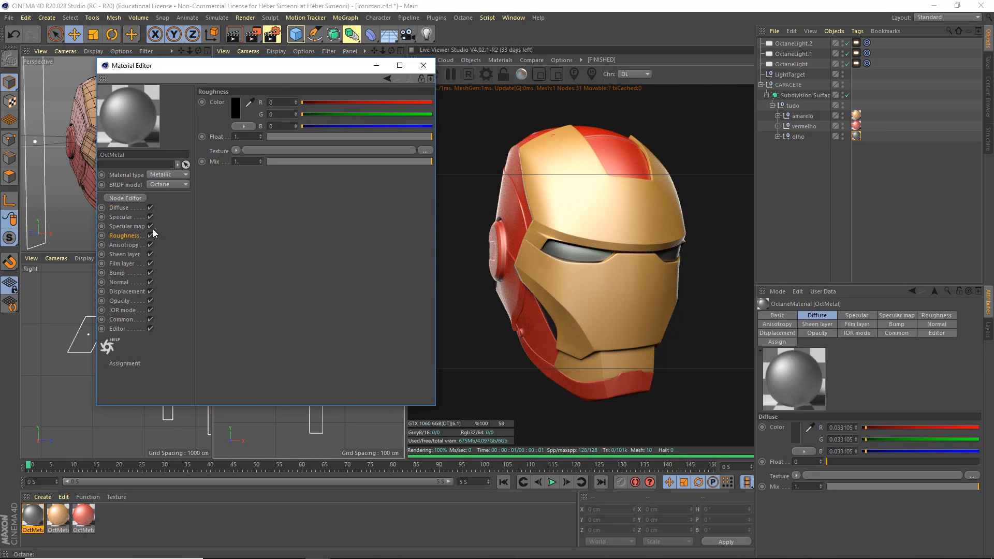
pyautogui.click(272, 137)
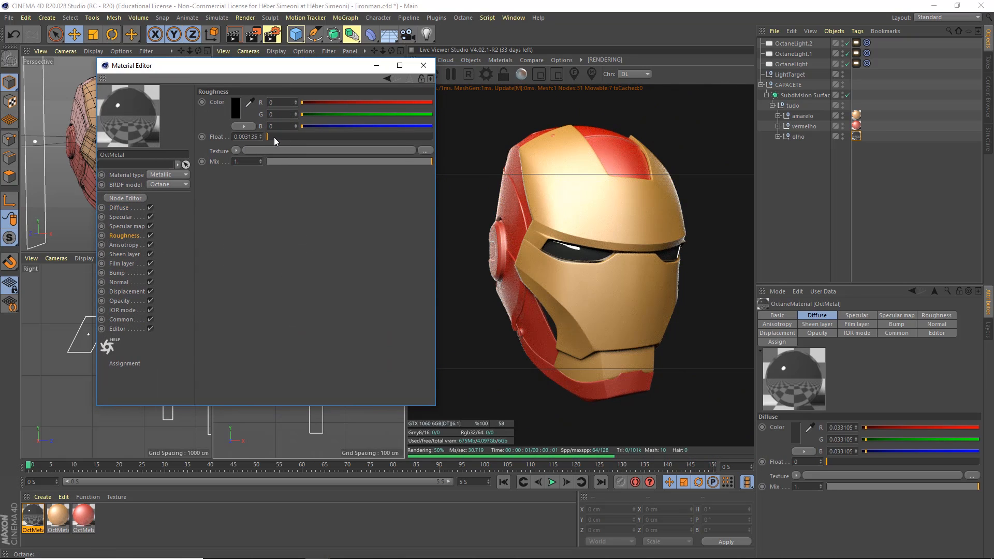
pyautogui.click(278, 138)
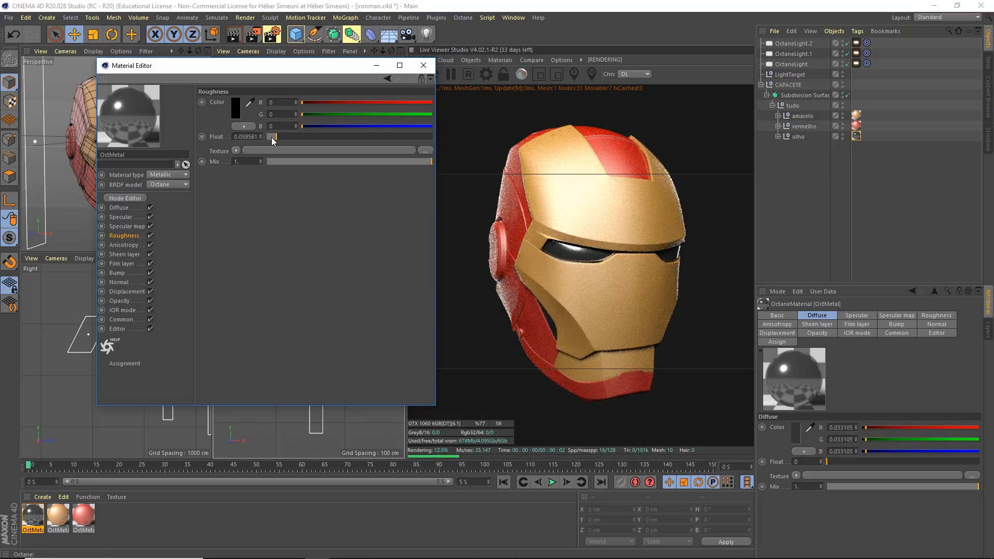
pyautogui.click(269, 137)
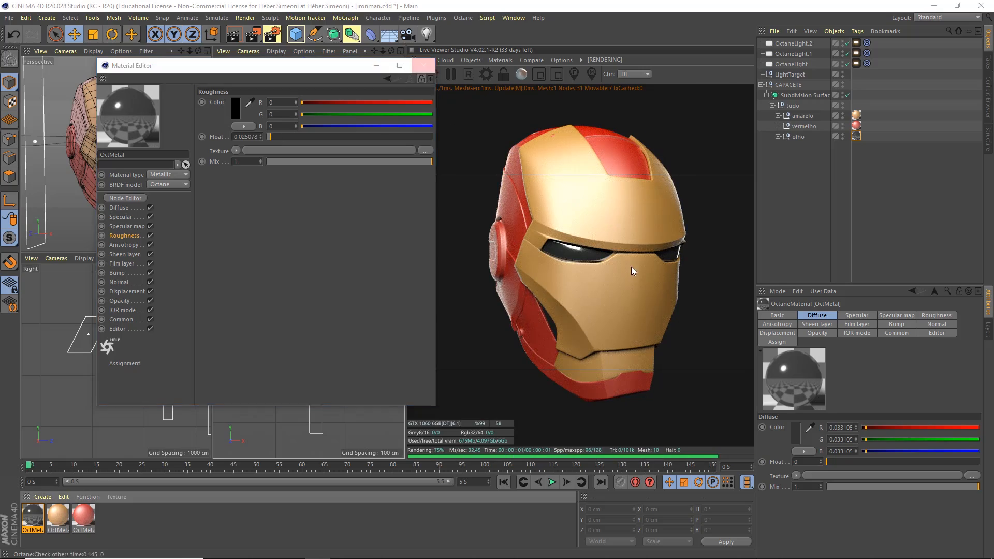
pyautogui.moveTo(632, 268); pyautogui.dragTo(622, 291)
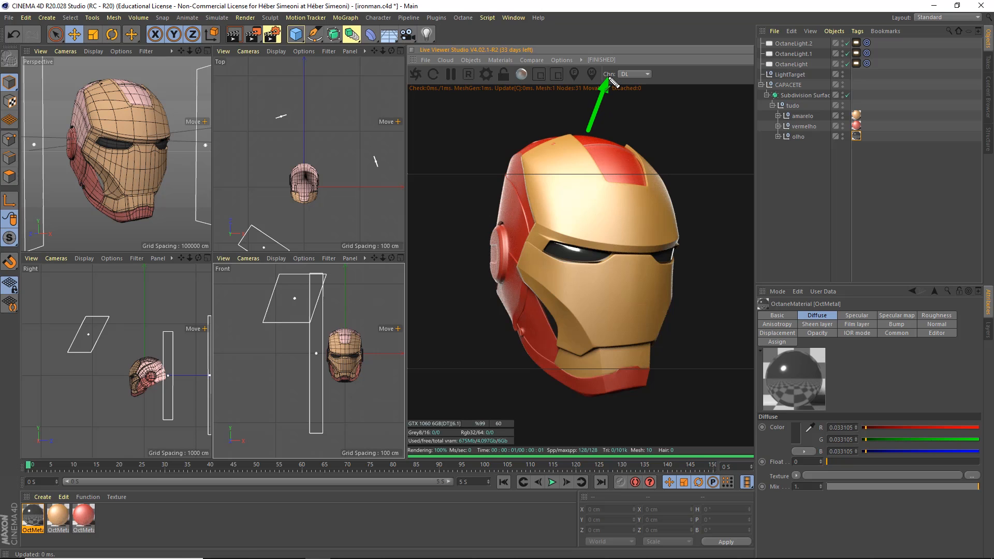
# Switch the Live Viewer's render channel from DL to PT.
pyautogui.click(628, 74)
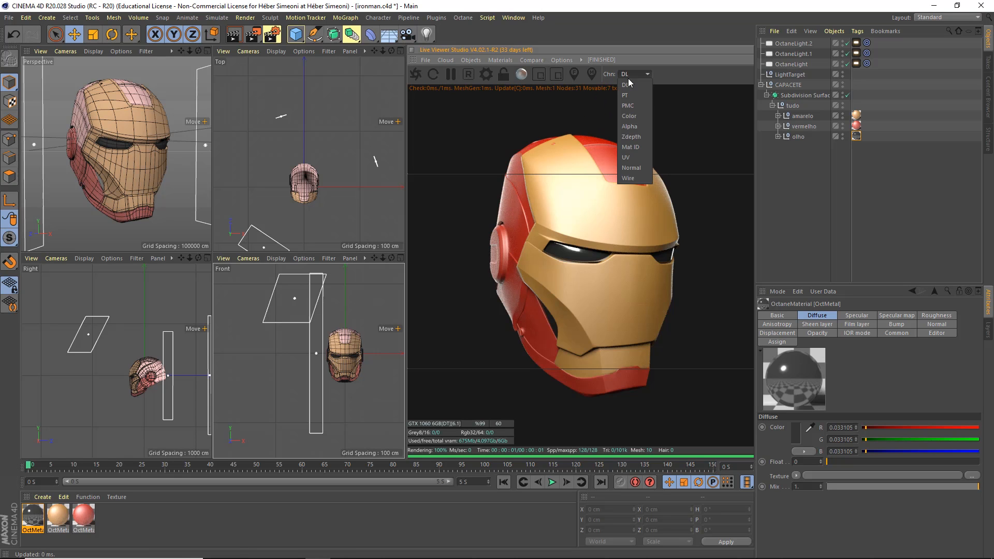
pyautogui.click(626, 95)
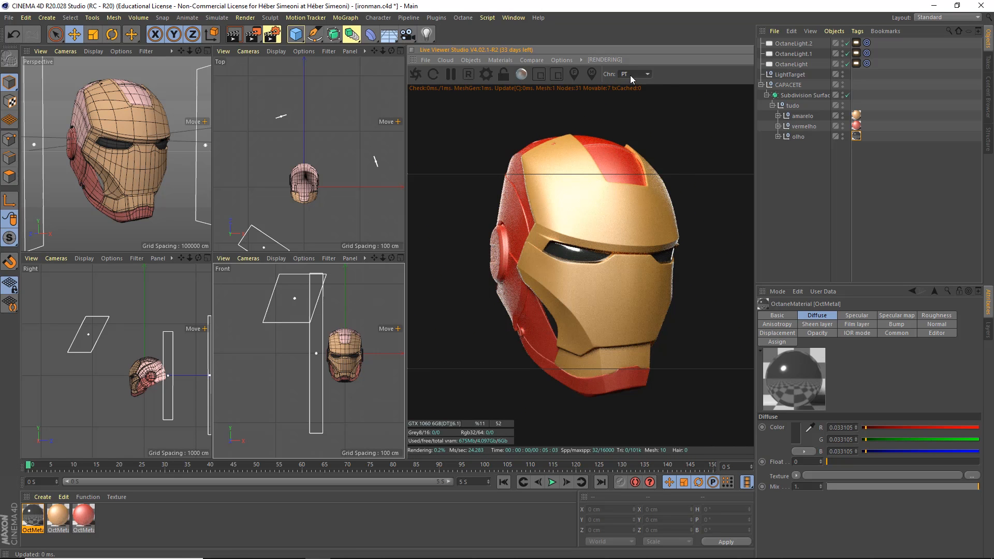
pyautogui.click(630, 76)
pyautogui.click(634, 85)
pyautogui.click(630, 76)
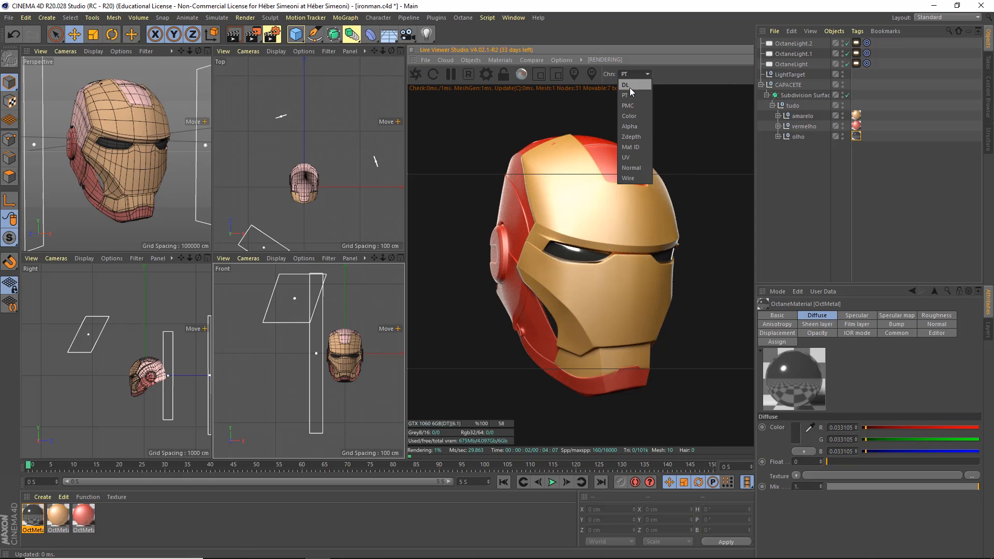
pyautogui.click(629, 94)
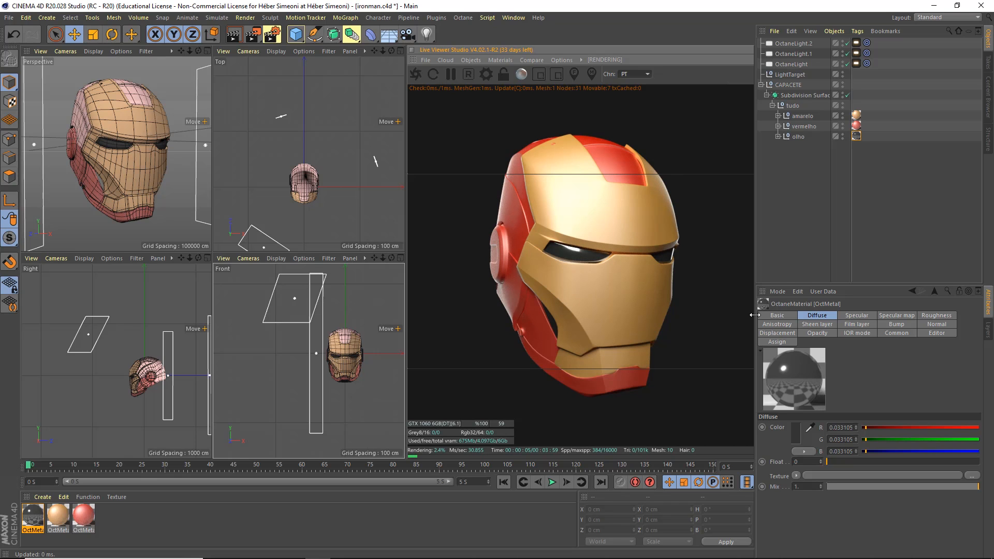
pyautogui.moveTo(464, 288)
pyautogui.mouseDown()
pyautogui.moveTo(414, 463)
pyautogui.moveTo(437, 447)
pyautogui.mouseUp()
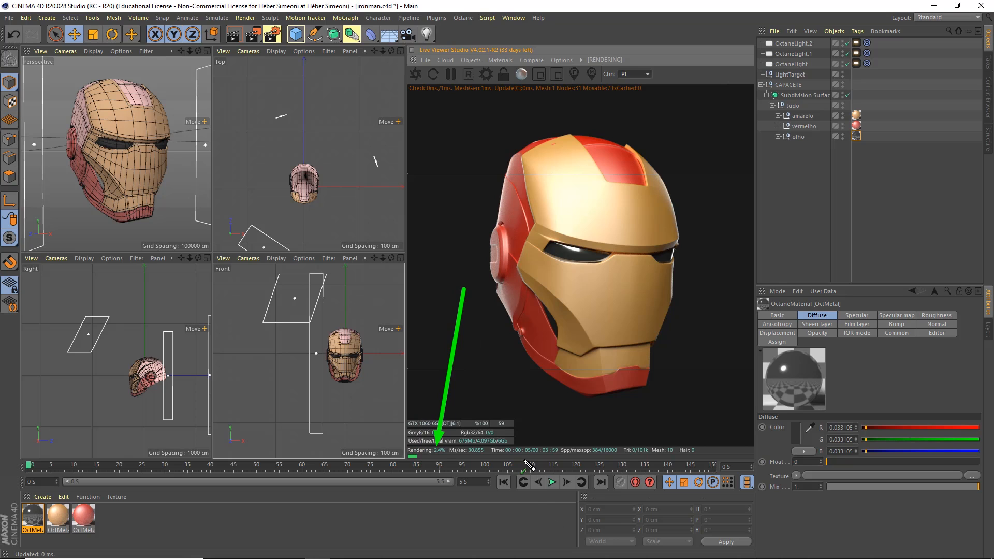
pyautogui.press('Escape')
pyautogui.click(812, 175)
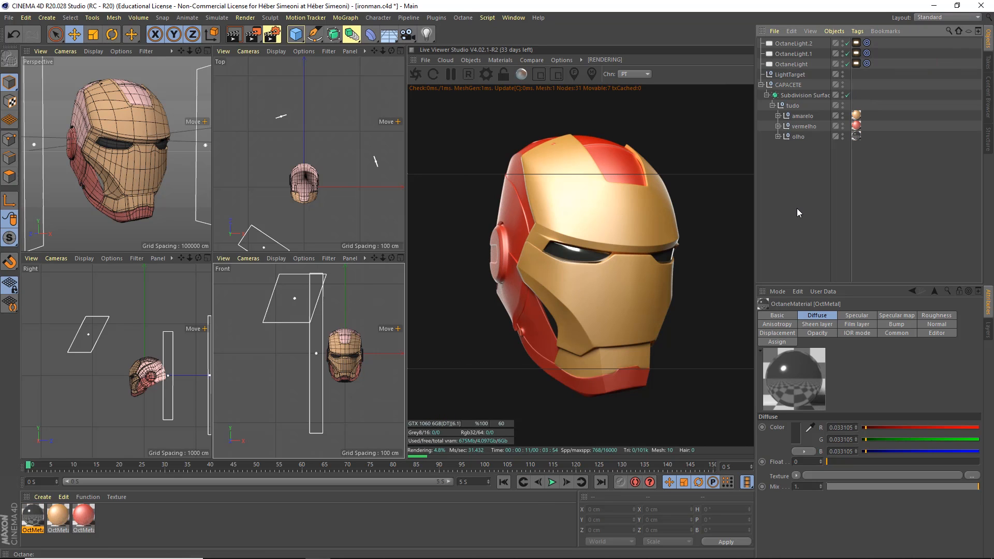